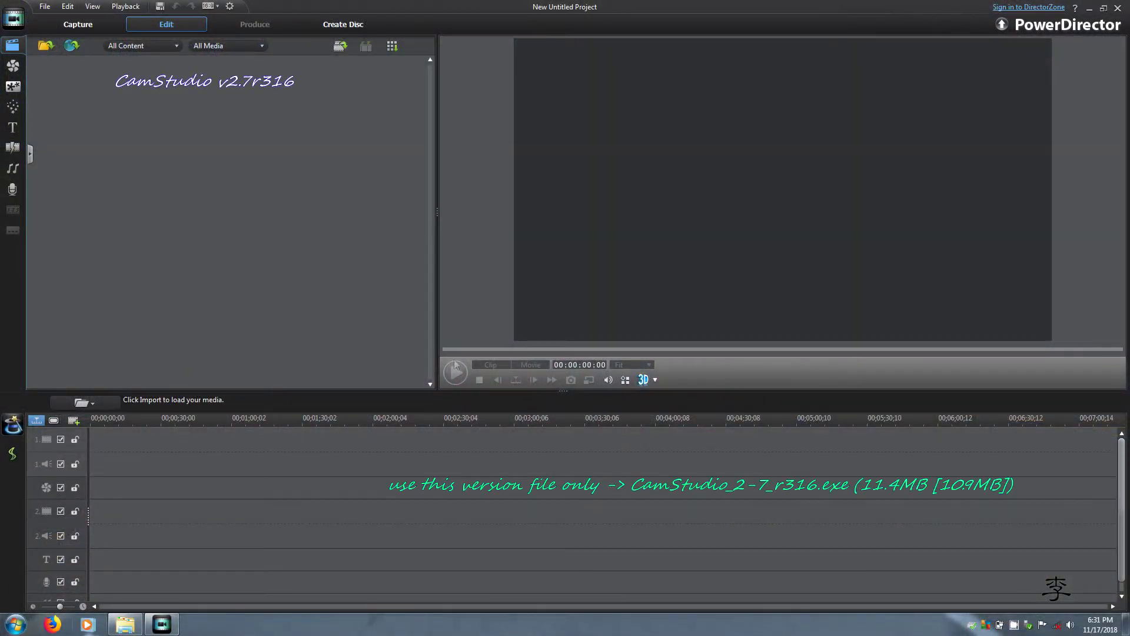
Open the 4X3.pds project from the pdV10 projectS folder
{"action": "mouse_move", "coordinate": [125, 624]}
{"action": "left_click", "coordinate": [126, 557]}
{"action": "double_click", "coordinate": [366, 239]}
{"action": "double_click", "coordinate": [525, 217]}
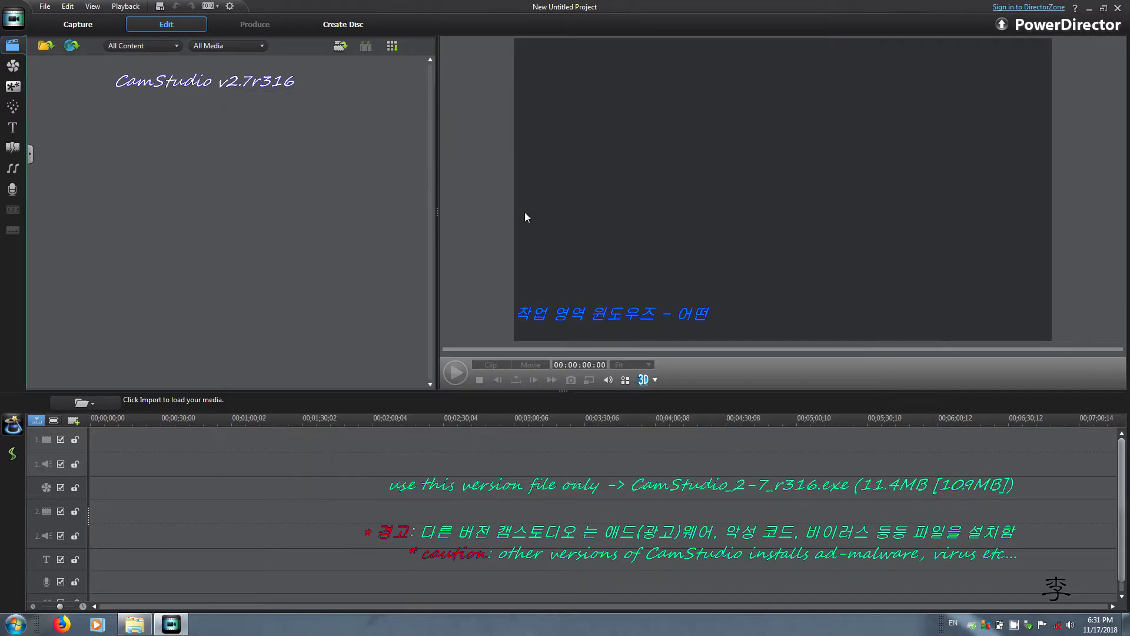
Place Yi.jpg on video track 1 and zoom the timeline out
{"action": "left_click_drag", "start_coordinate": [71, 82], "coordinate": [88, 438]}
{"action": "left_click_drag", "start_coordinate": [60, 606], "coordinate": [65, 607]}
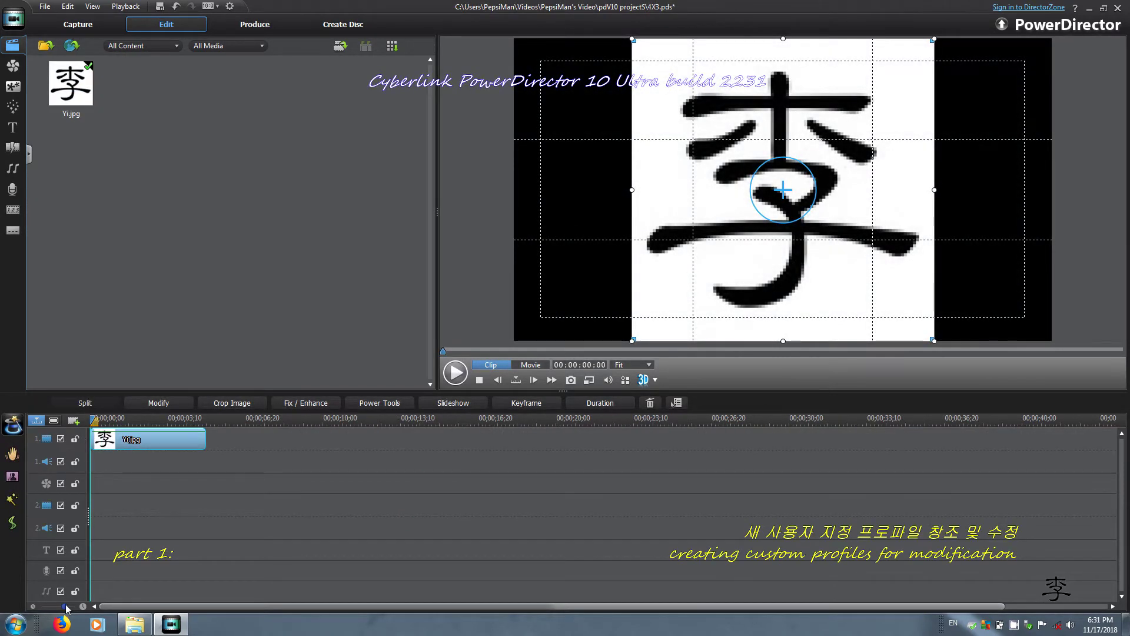
{"action": "left_click_drag", "start_coordinate": [530, 422], "coordinate": [466, 421]}
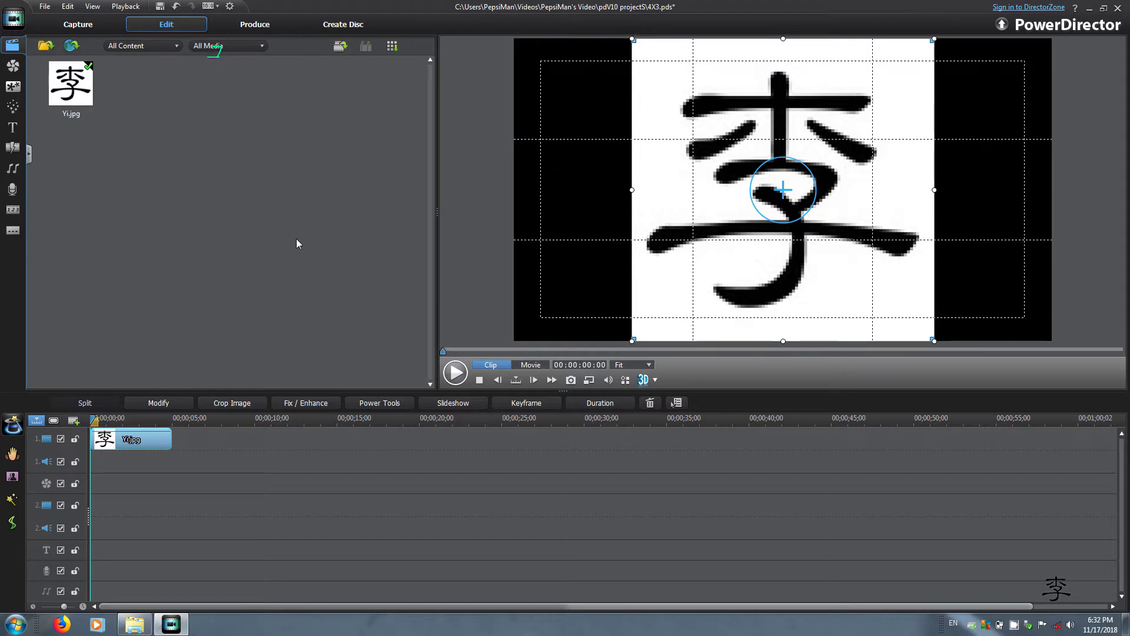
{"action": "left_click", "coordinate": [263, 26]}
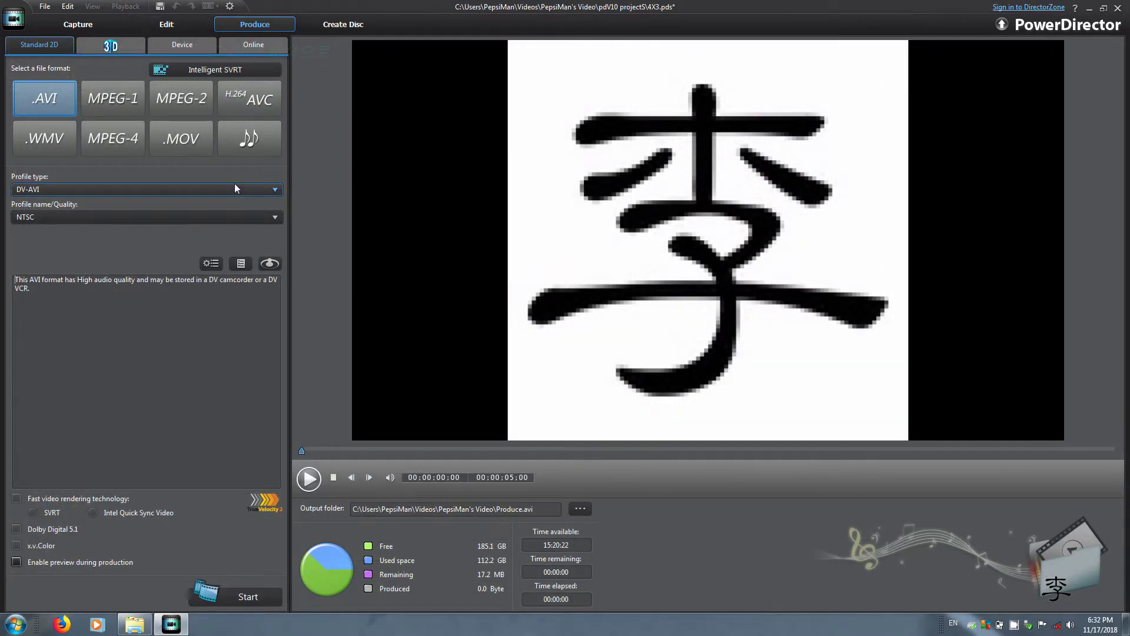
Choose MPEG-4 output, confirm there are no custom profiles, and review Best Quality MPEG-4 details
{"action": "left_click", "coordinate": [114, 146]}
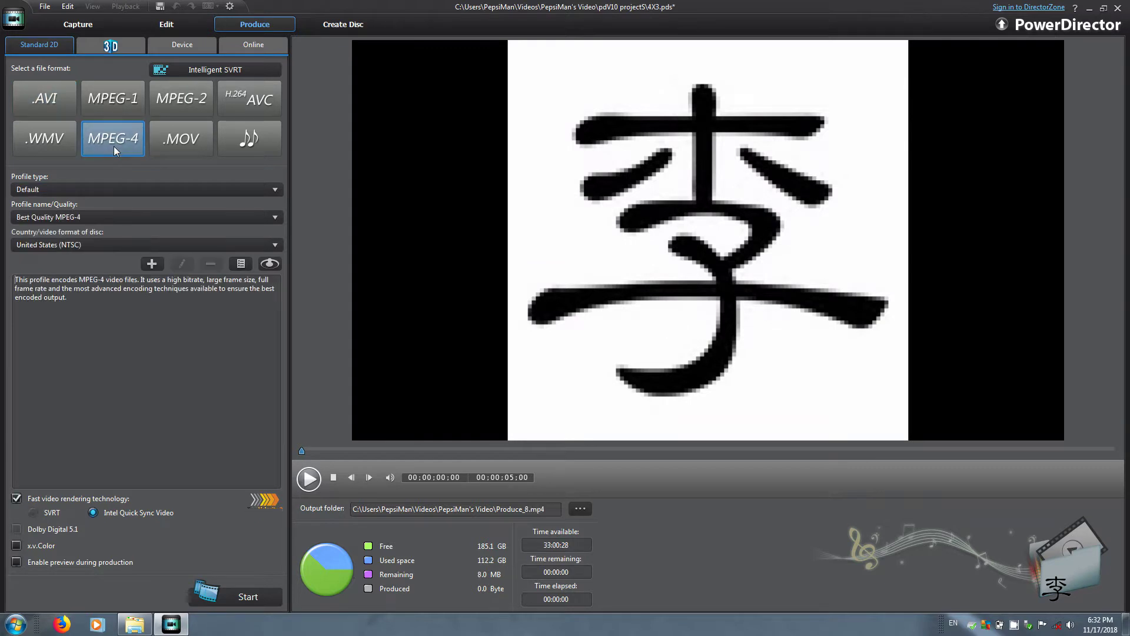
{"action": "left_click", "coordinate": [115, 191]}
{"action": "left_click", "coordinate": [111, 215]}
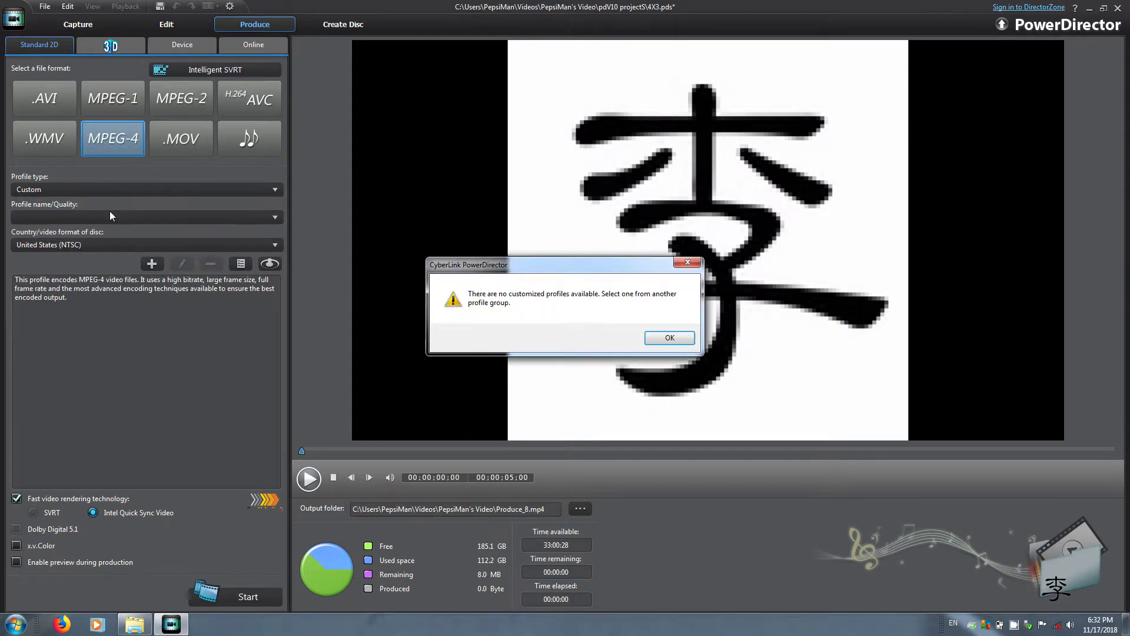
{"action": "left_click", "coordinate": [668, 333]}
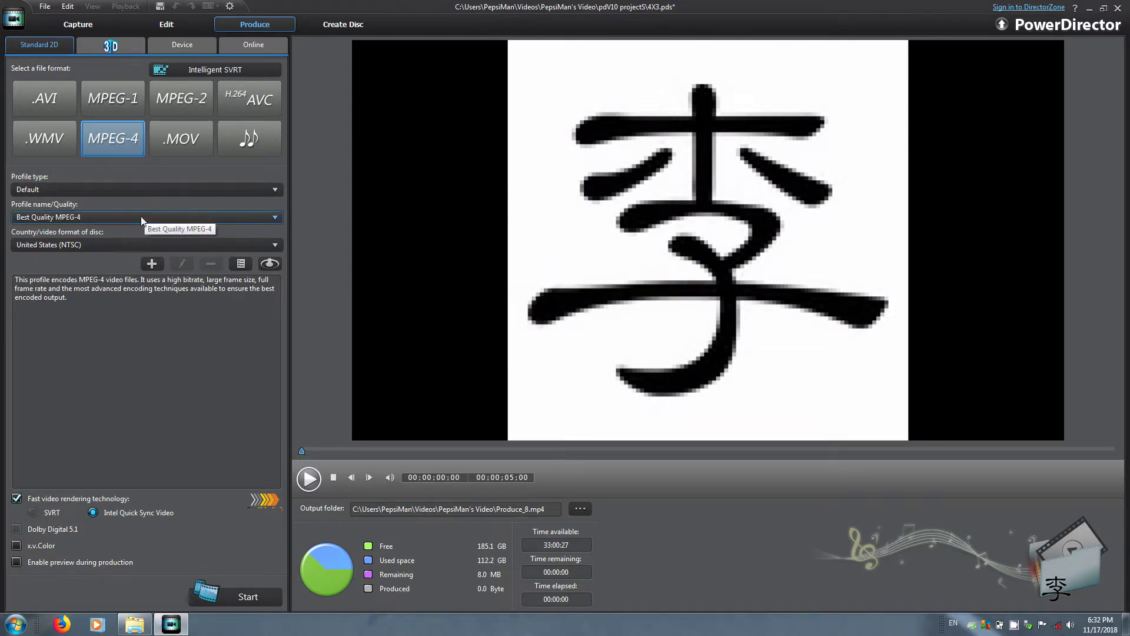
{"action": "left_click", "coordinate": [241, 263]}
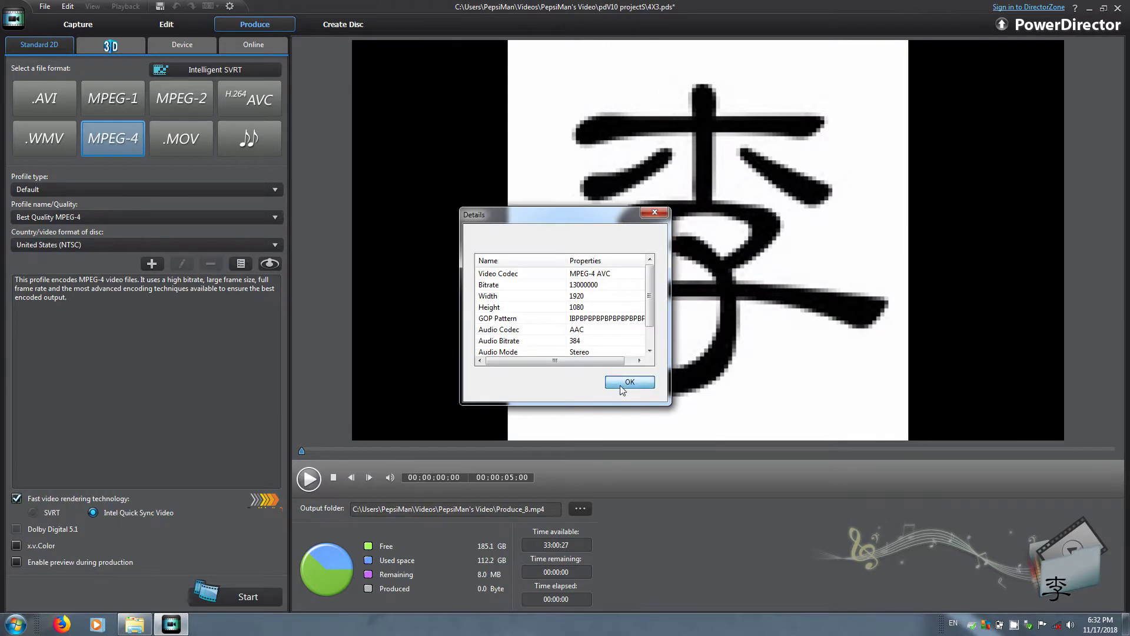
{"action": "left_click", "coordinate": [628, 382]}
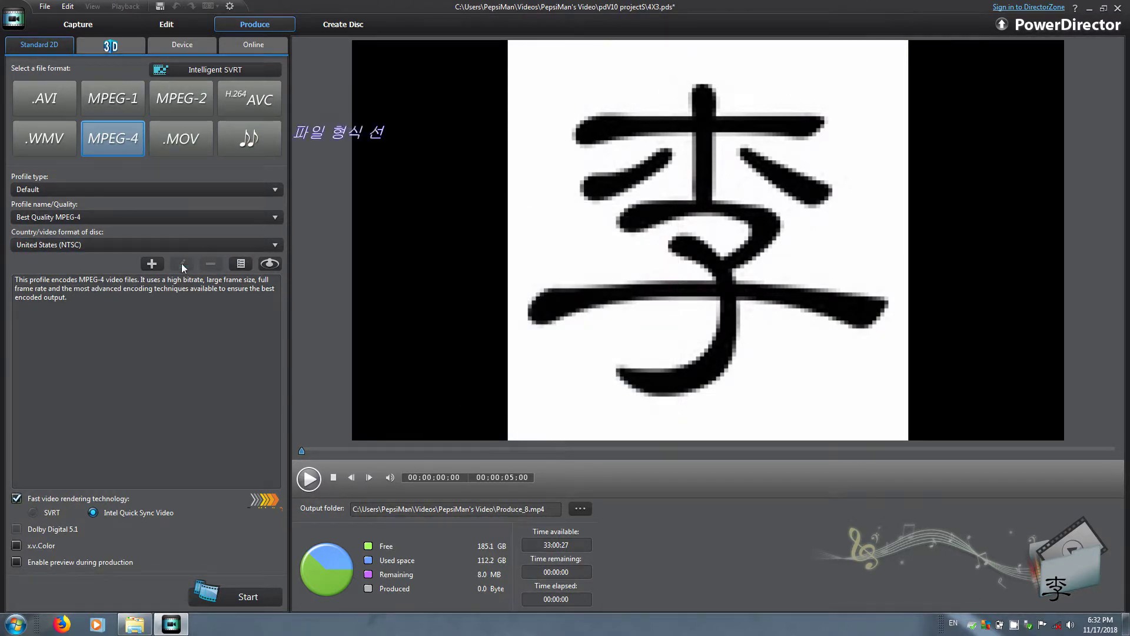
Create a new profile named 2.35:1 and begin its description with 3840x16
{"action": "left_click", "coordinate": [152, 264]}
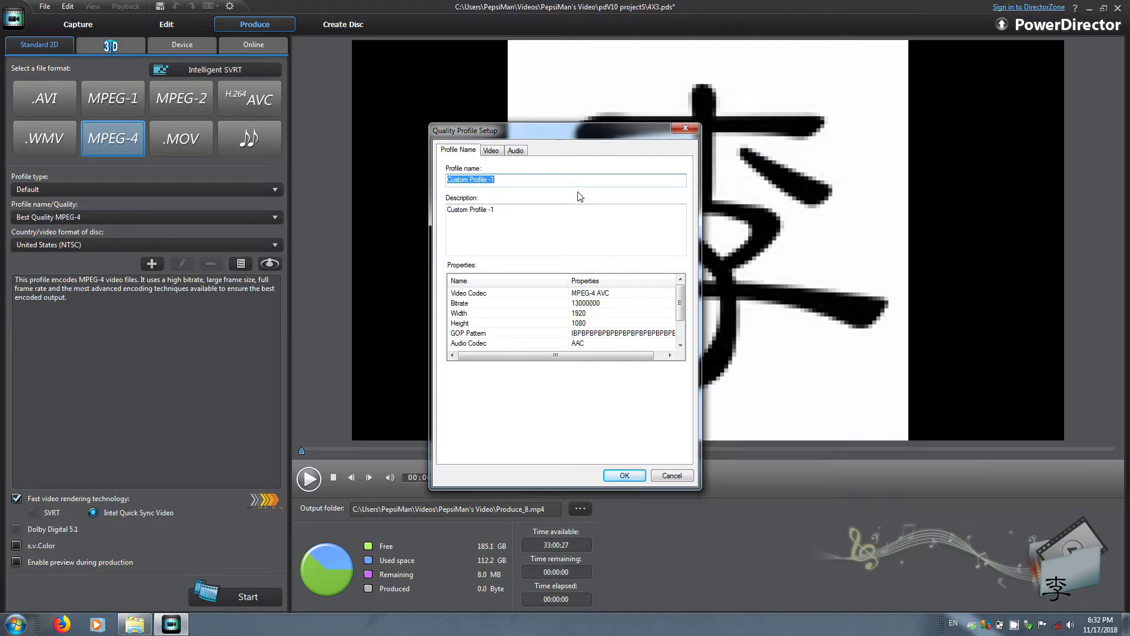
{"action": "type", "text": "2.35:1"}
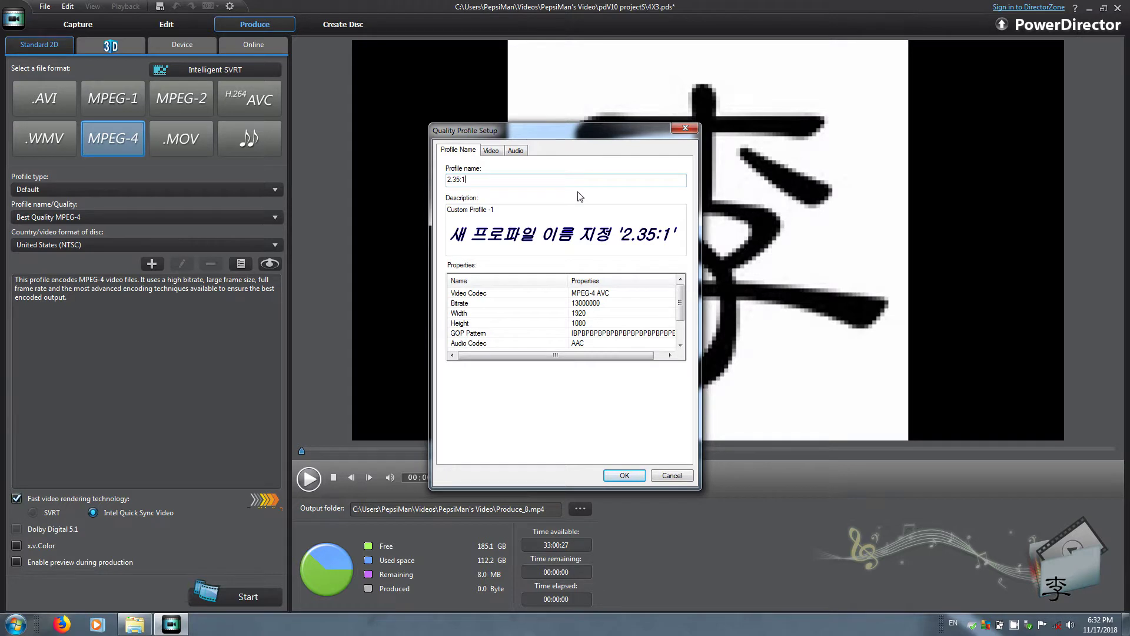
{"action": "key", "text": "Tab"}
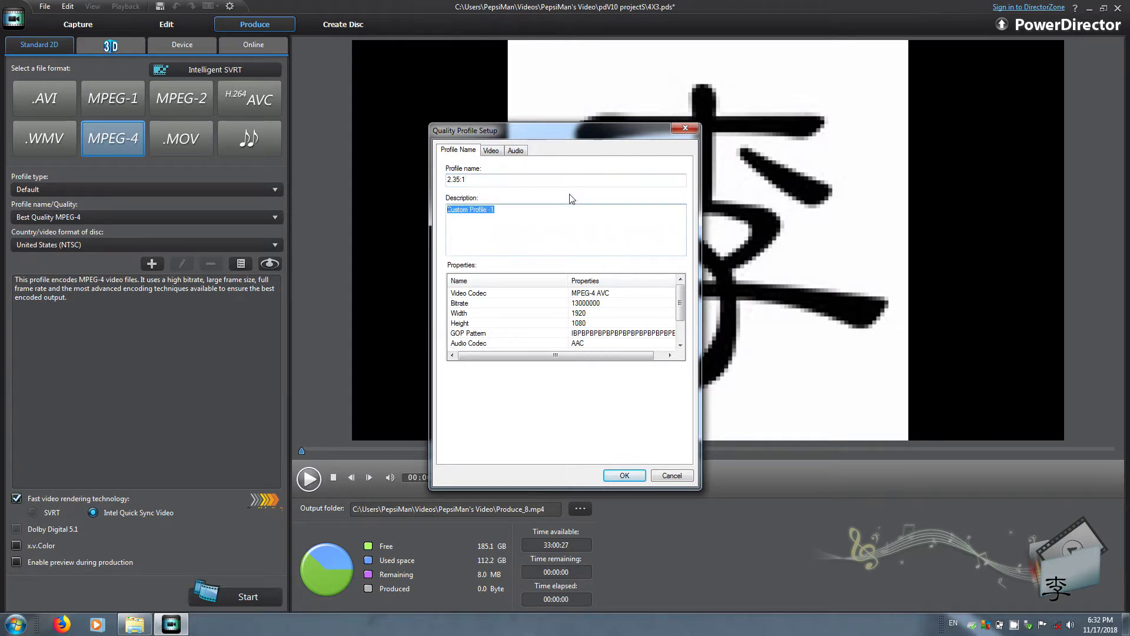
{"action": "type", "text": "3840"}
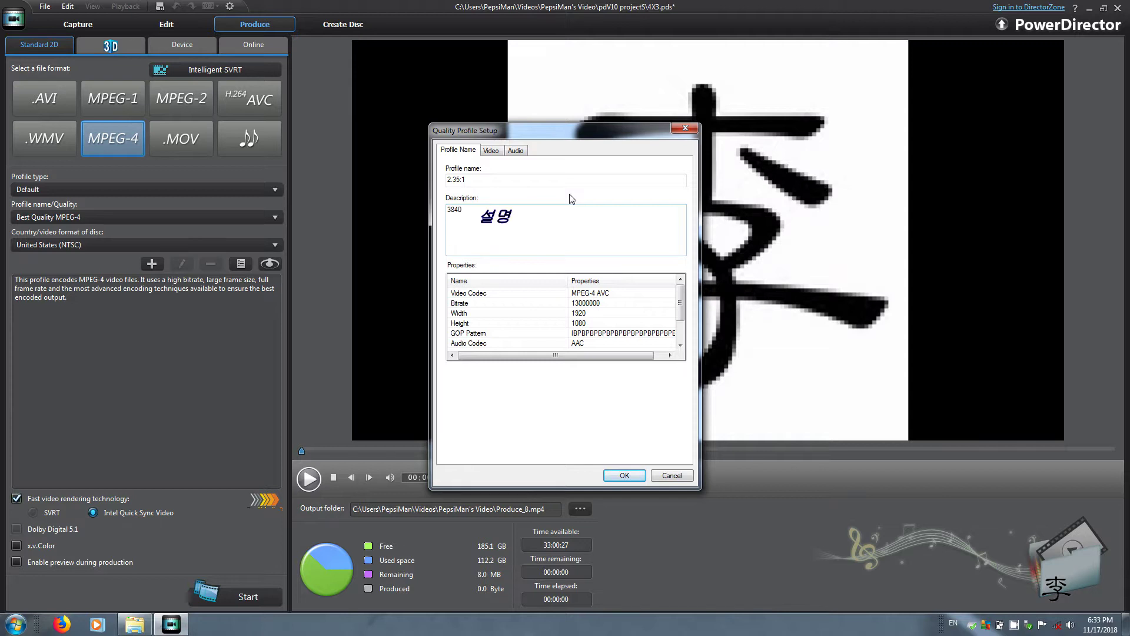
{"action": "type", "text": "x1634"}
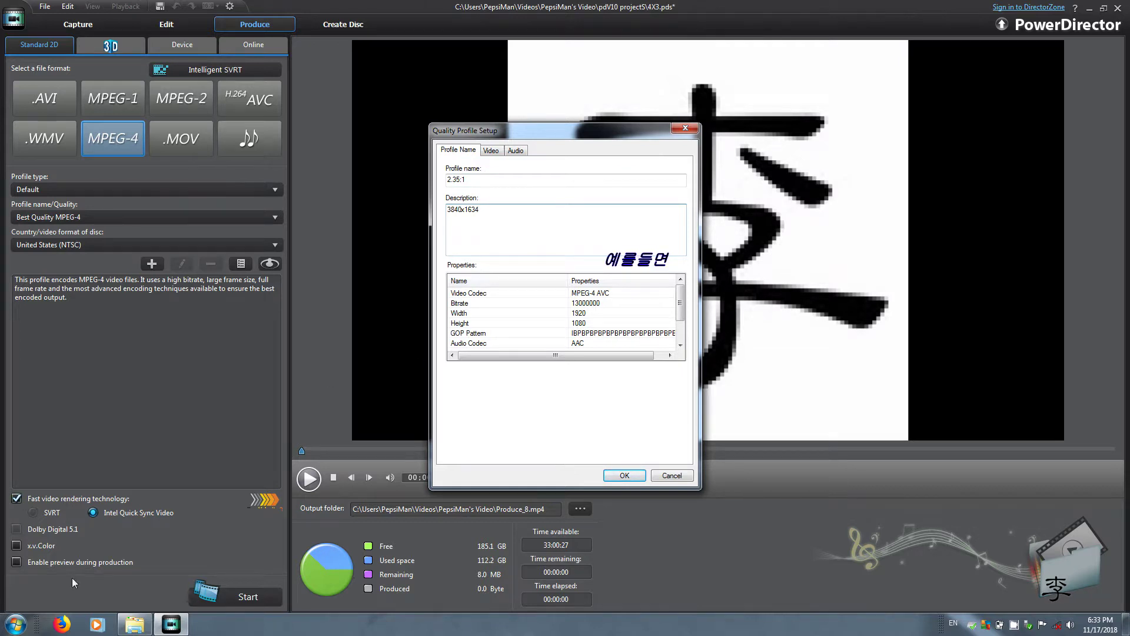
Compute 3840 ÷ 2.35 in Calculator to get the 1634 height
{"action": "left_click", "coordinate": [16, 625]}
{"action": "left_click", "coordinate": [86, 324]}
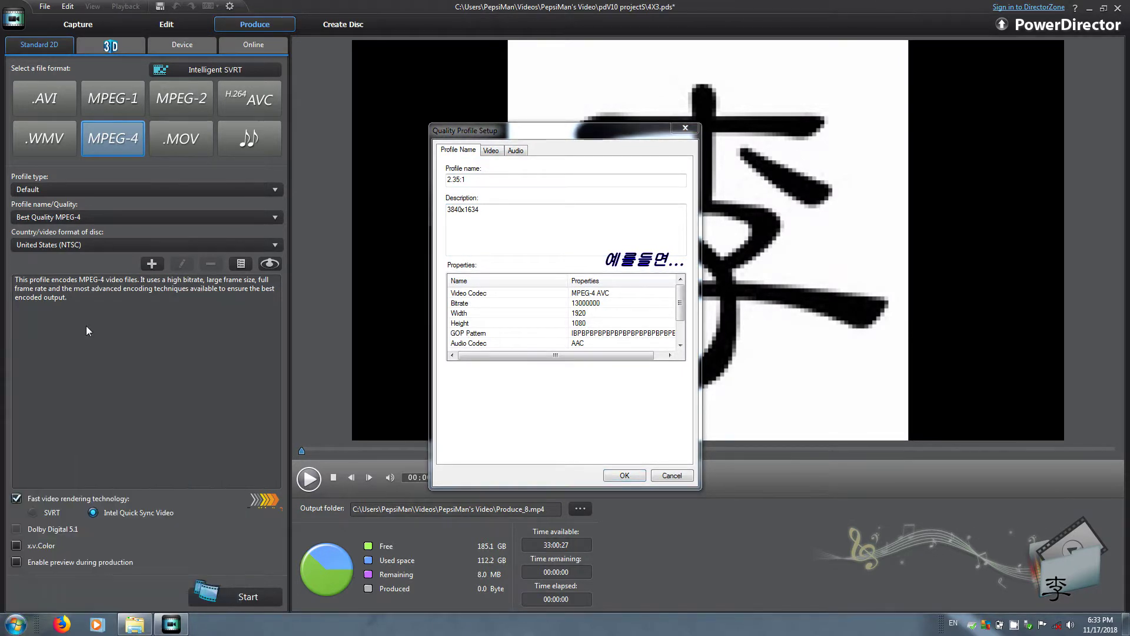
{"action": "left_click", "coordinate": [682, 548]}
{"action": "left_click", "coordinate": [660, 511]}
{"action": "left_click", "coordinate": [637, 529]}
{"action": "left_click", "coordinate": [648, 568]}
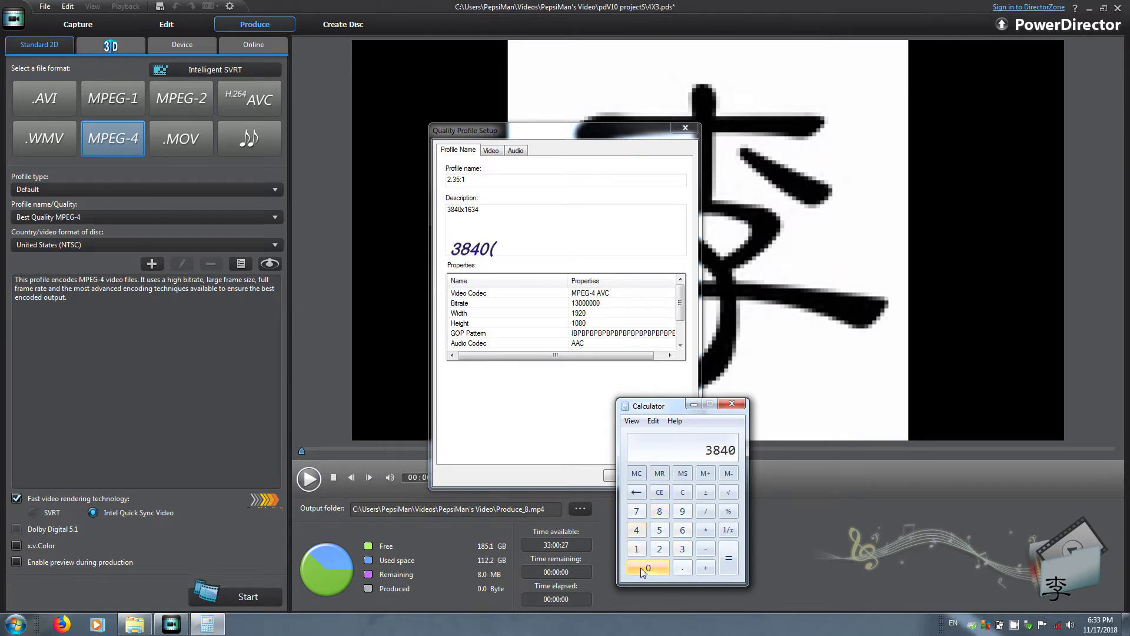
{"action": "left_click", "coordinate": [706, 511]}
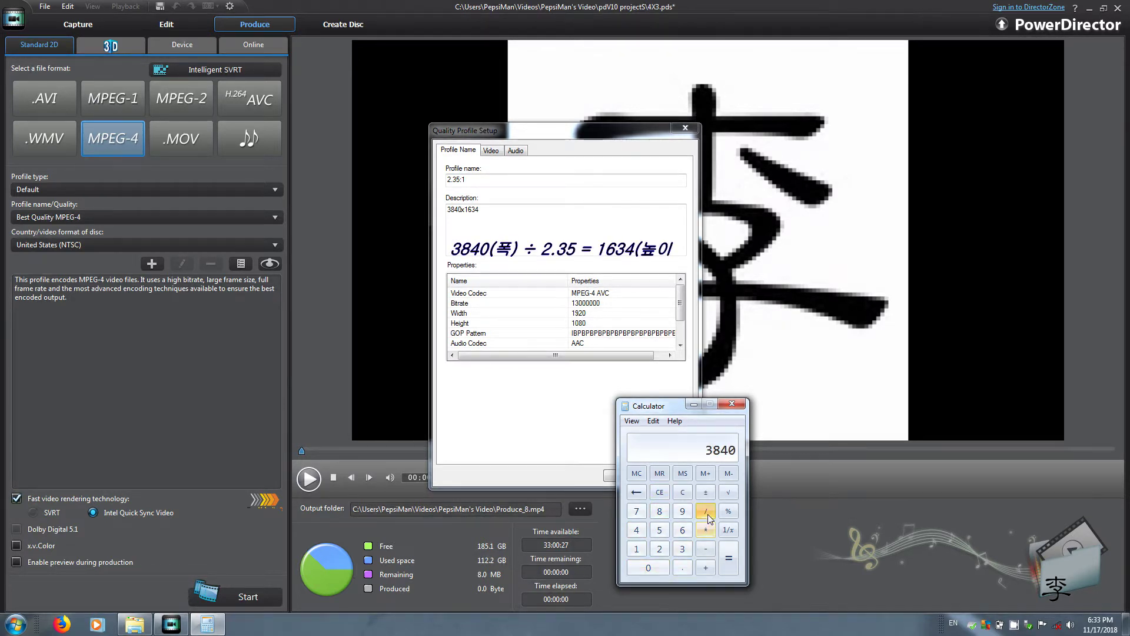
{"action": "left_click", "coordinate": [659, 548]}
{"action": "left_click", "coordinate": [682, 568]}
{"action": "left_click", "coordinate": [682, 549]}
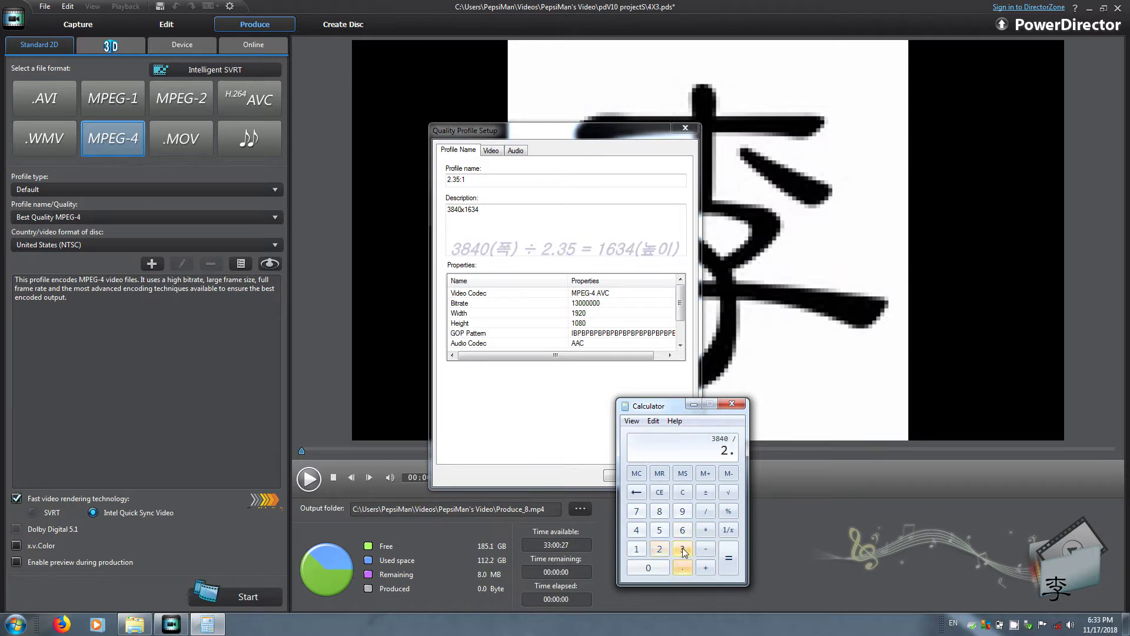
{"action": "left_click", "coordinate": [659, 529]}
{"action": "left_click", "coordinate": [725, 555]}
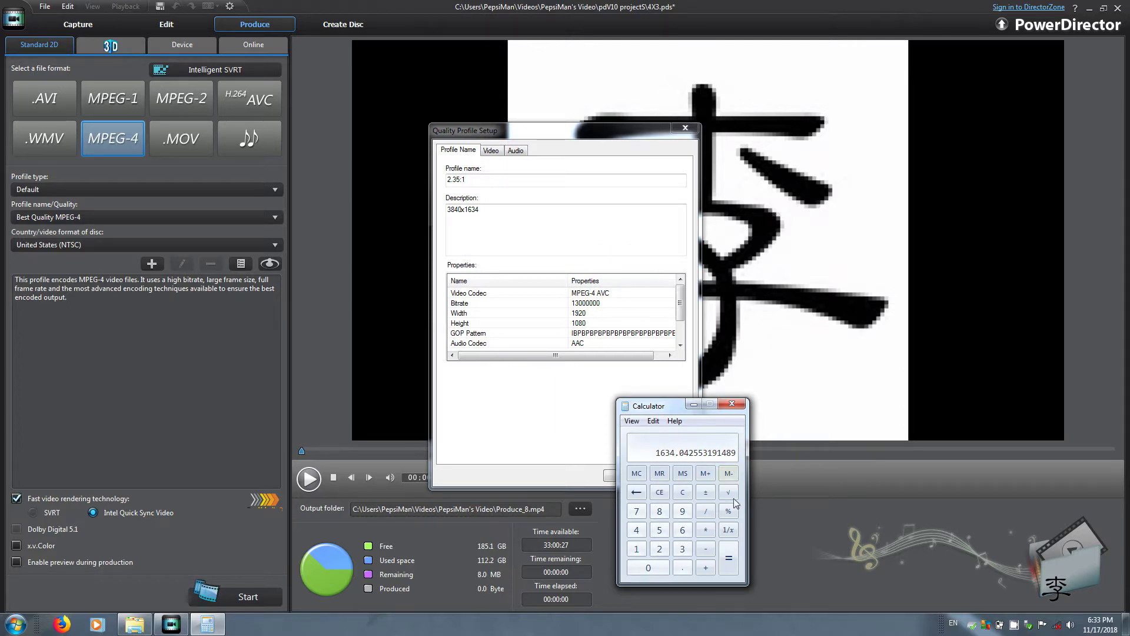
{"action": "left_click", "coordinate": [731, 404]}
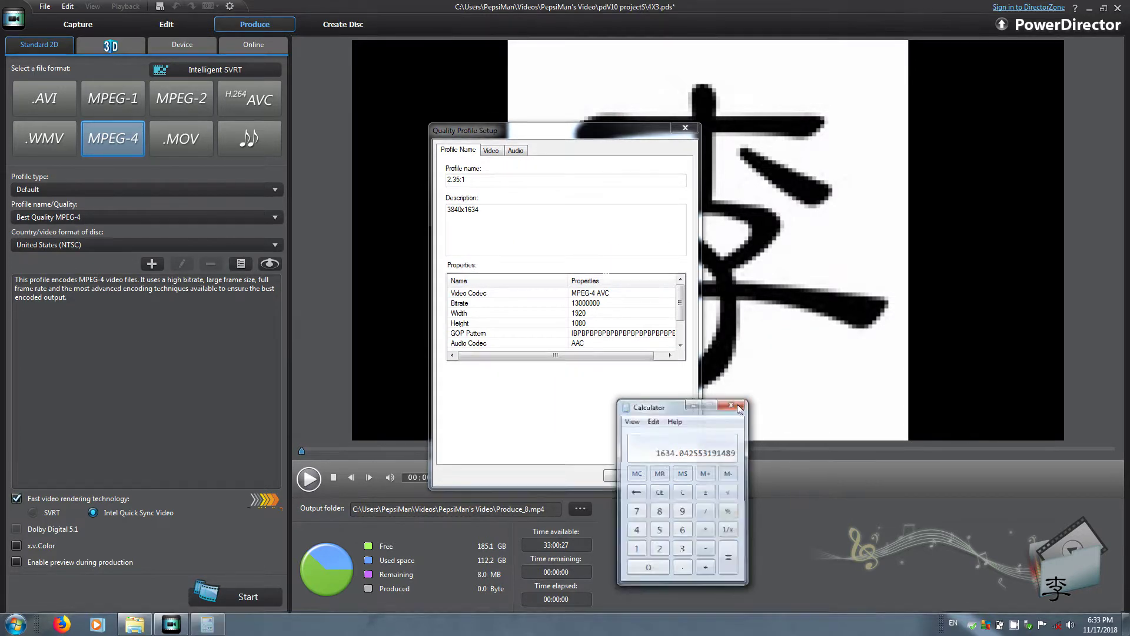
Finish the description with 192Kb/sec audio, 50Mb/sec video, and Q6 on its own line
{"action": "left_click", "coordinate": [491, 218]}
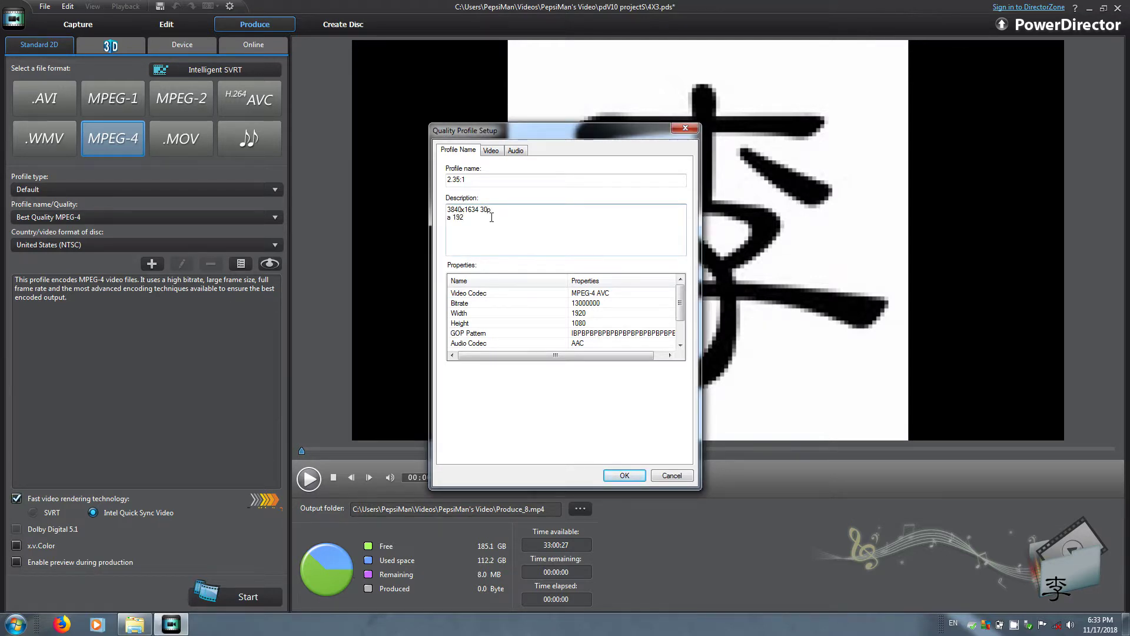
{"action": "type", "text": "b/sec v"}
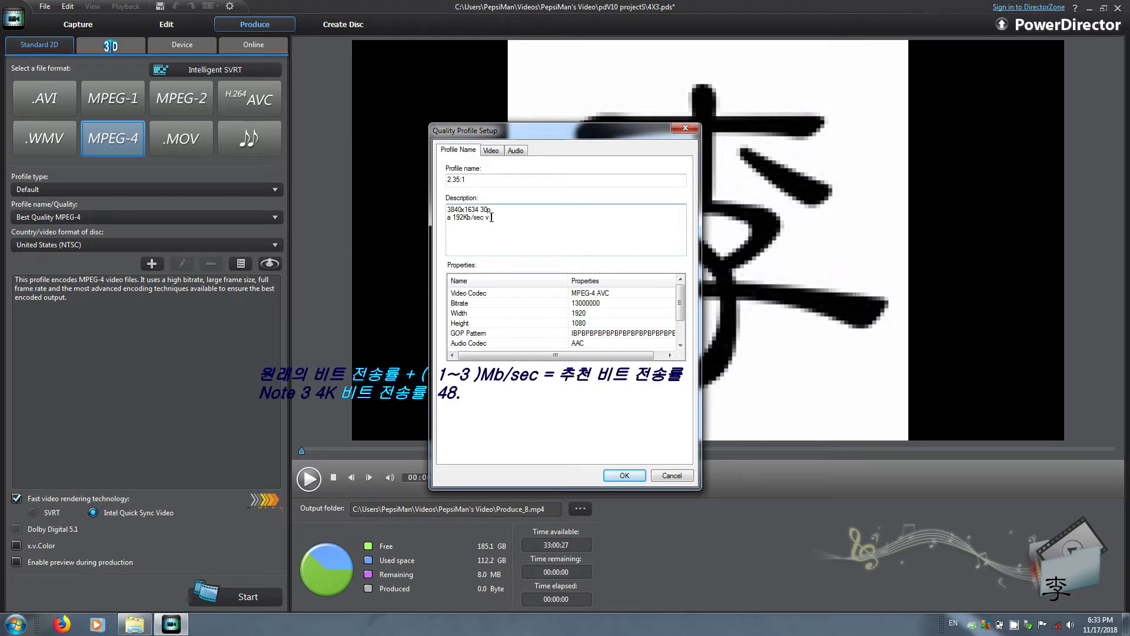
{"action": "type", "text": " 30Mb/sec Q6"}
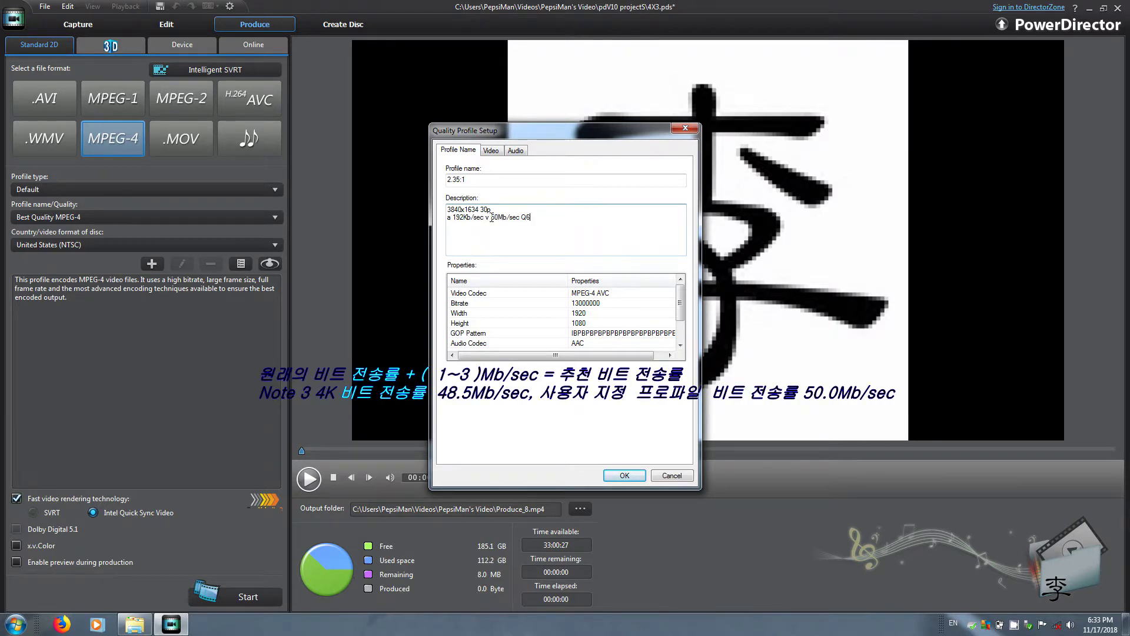
{"action": "left_click", "coordinate": [521, 218]}
{"action": "key", "text": "Return"}
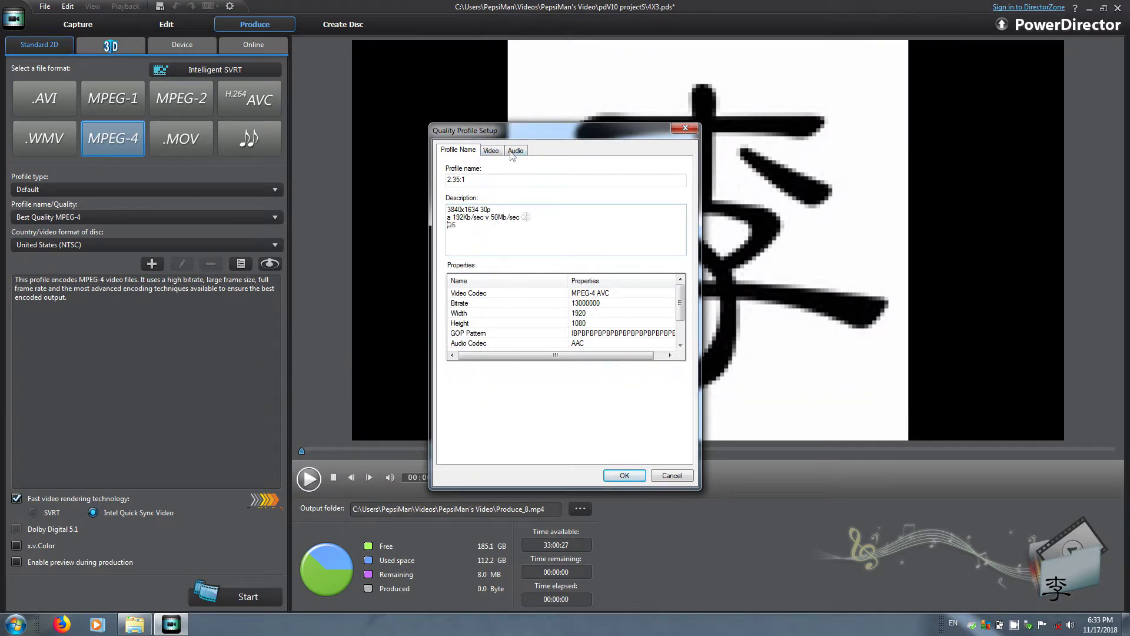
{"action": "left_click", "coordinate": [492, 150]}
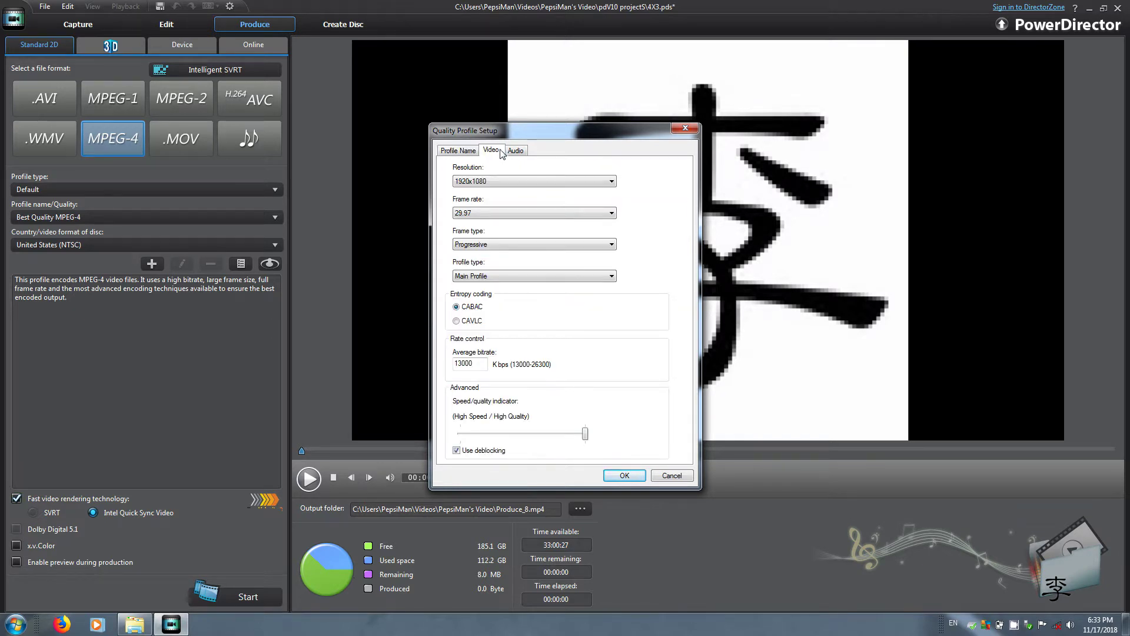
Keep 1920x1080, 29.97 progressive, choose H.264 High Profile and set 20000 Kbps average bitrate
{"action": "left_click", "coordinate": [612, 182]}
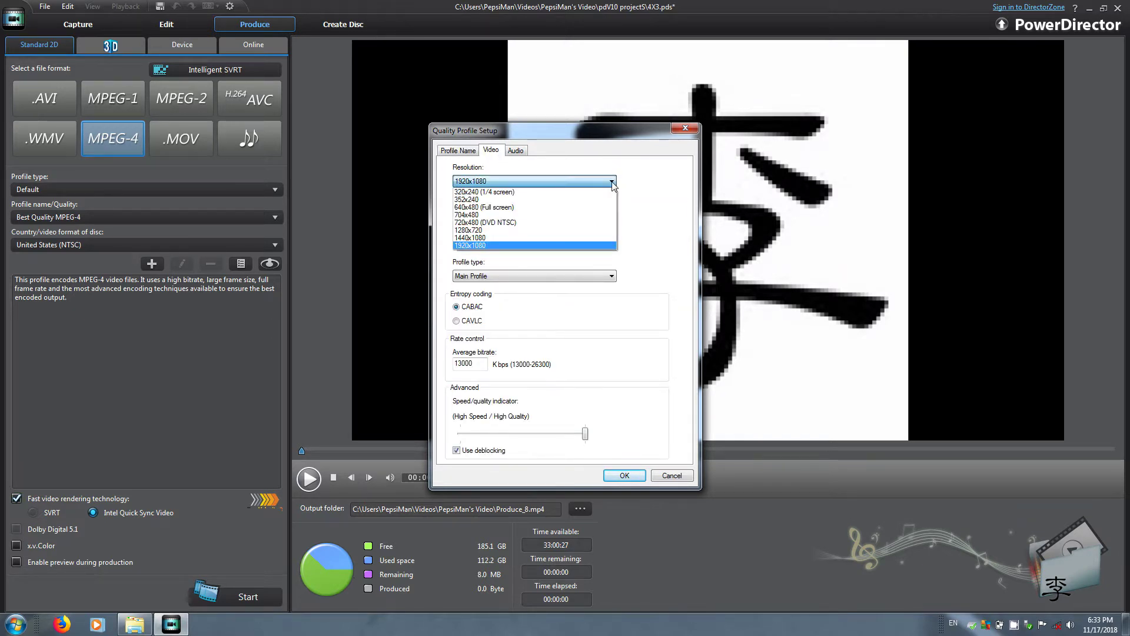
{"action": "left_click", "coordinate": [607, 246]}
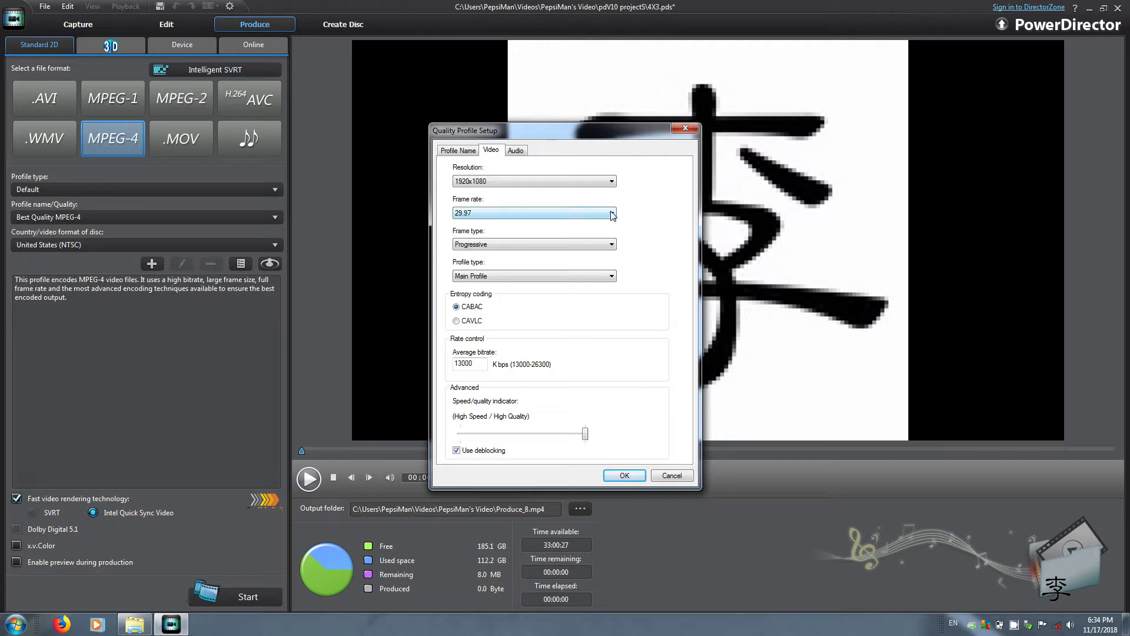
{"action": "left_click", "coordinate": [612, 214]}
{"action": "left_click", "coordinate": [612, 261]}
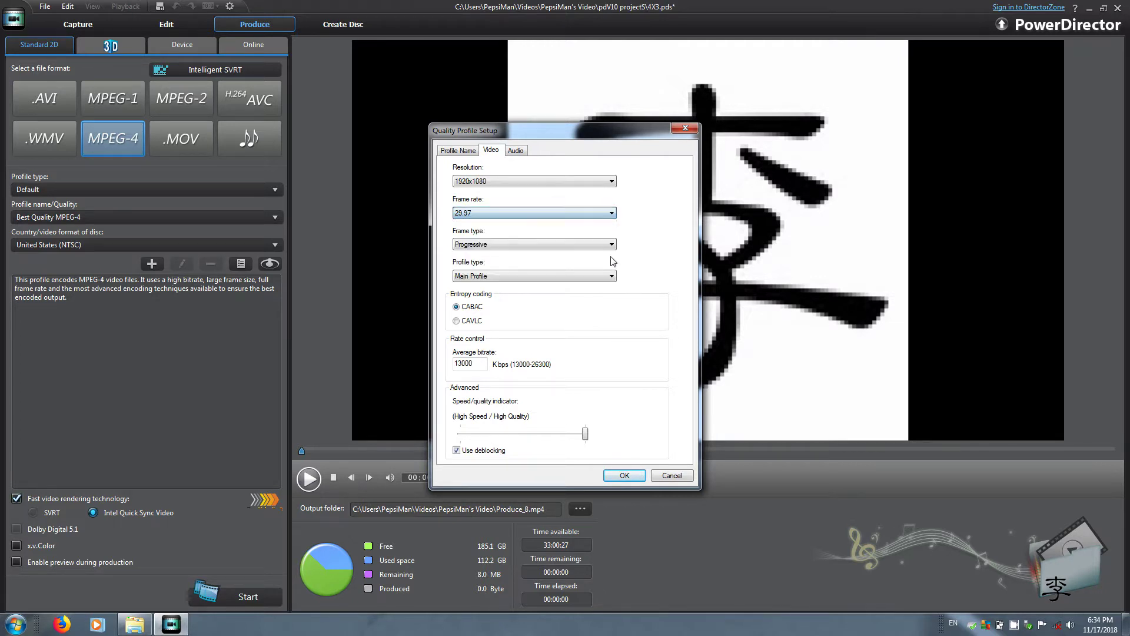
{"action": "left_click", "coordinate": [613, 245]}
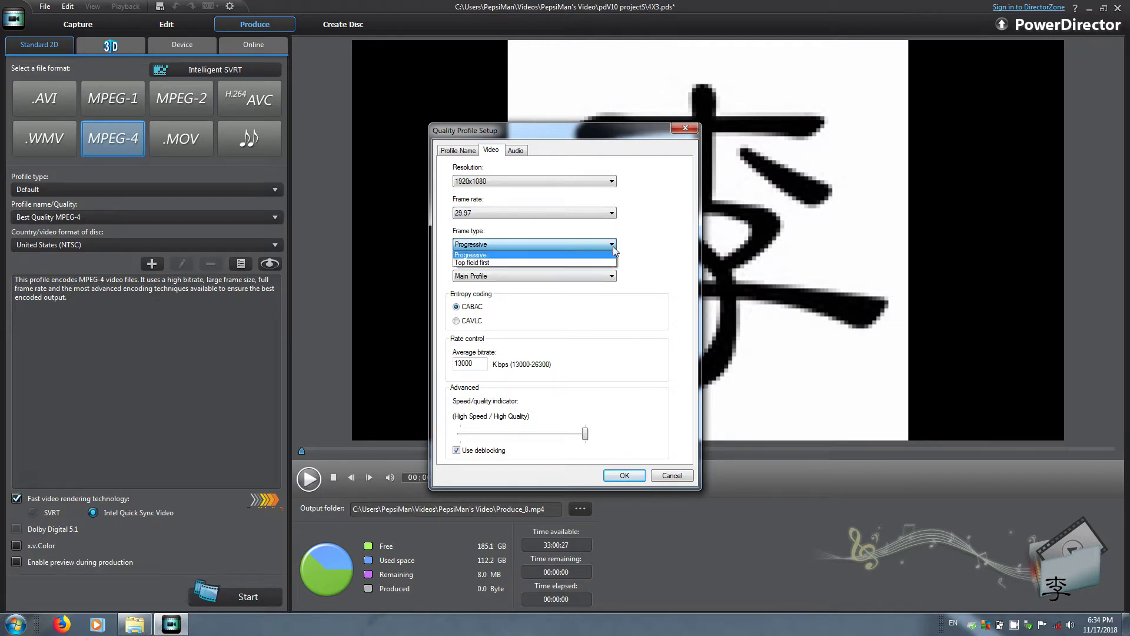
{"action": "left_click", "coordinate": [613, 252]}
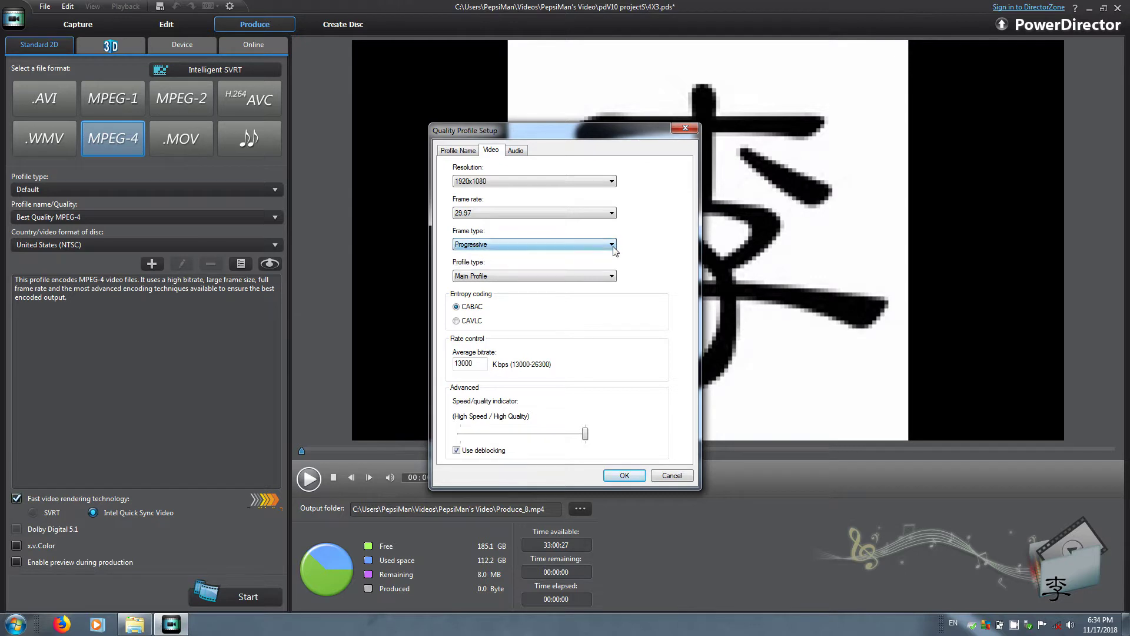
{"action": "left_click", "coordinate": [612, 277]}
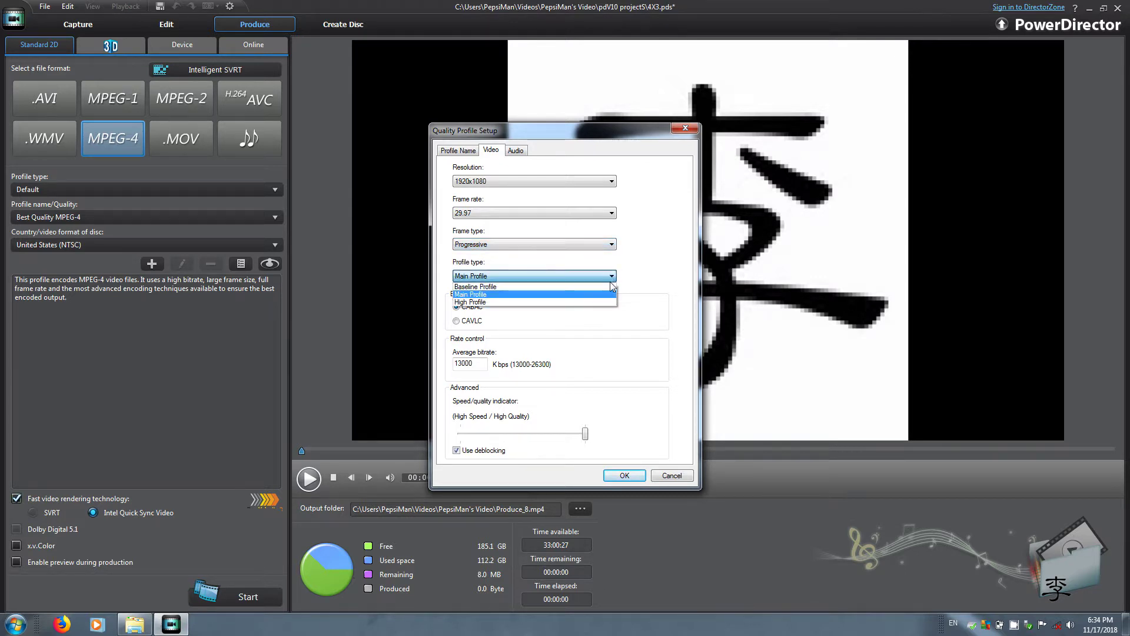
{"action": "left_click", "coordinate": [612, 303]}
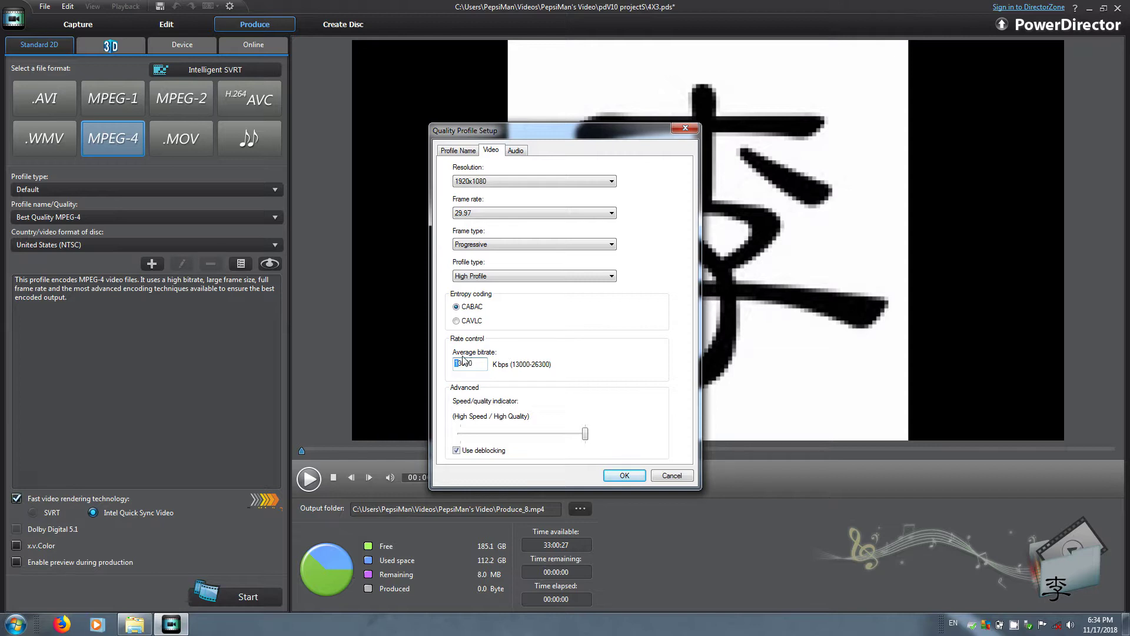
{"action": "type", "text": "20"}
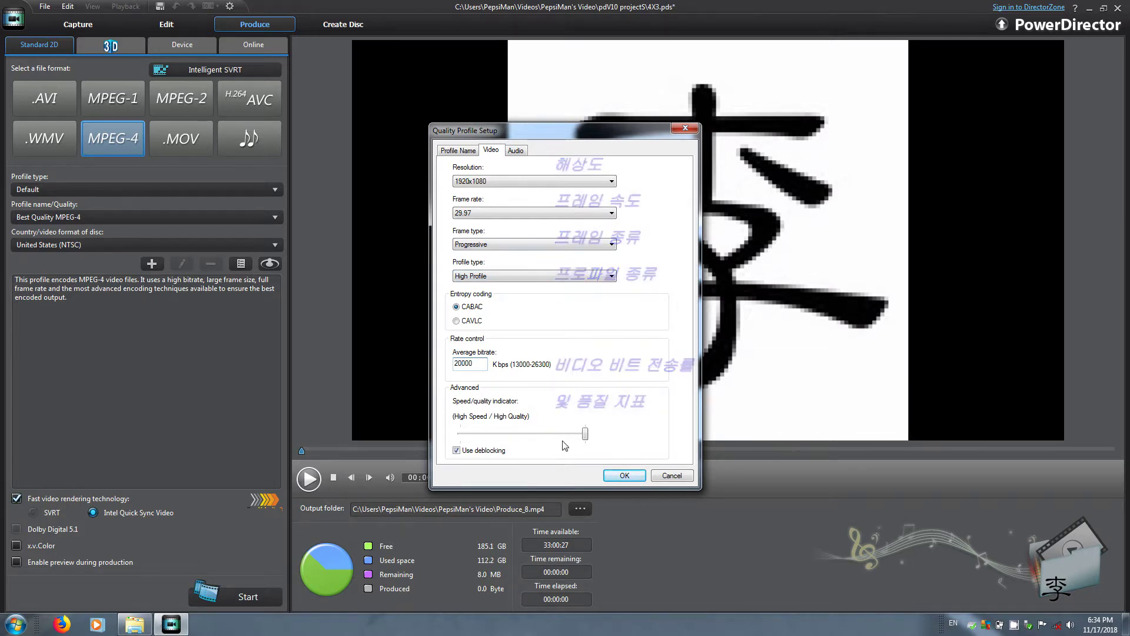
Set the audio compression rate to 192 Kbps and save the 2.35:1 profile
{"action": "left_click", "coordinate": [523, 152]}
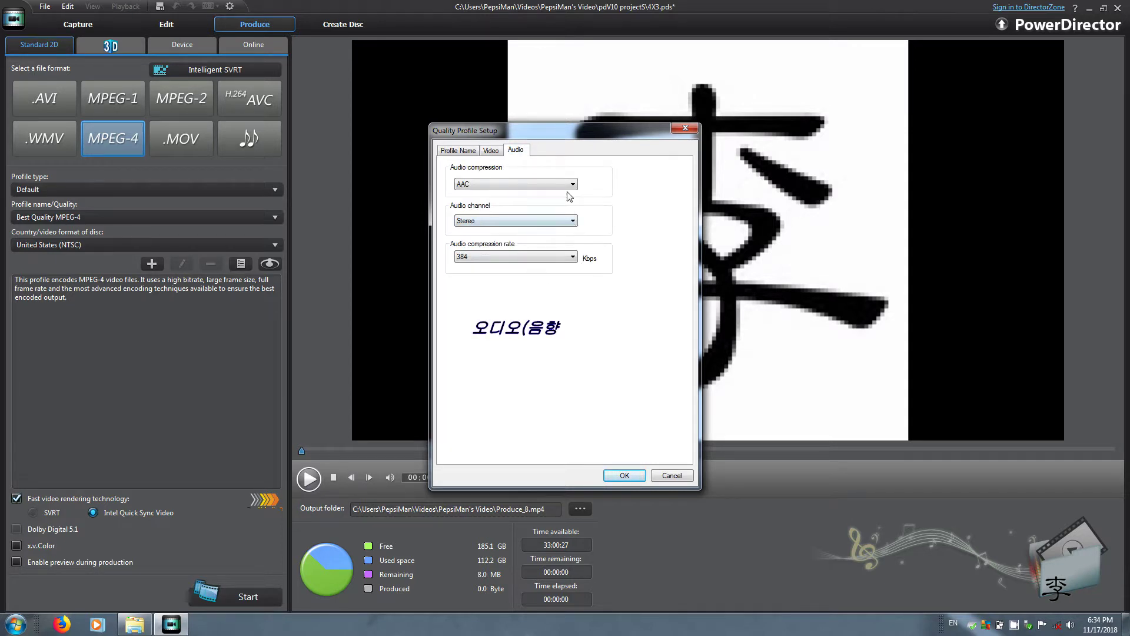
{"action": "left_click", "coordinate": [570, 260]}
{"action": "left_click", "coordinate": [563, 303]}
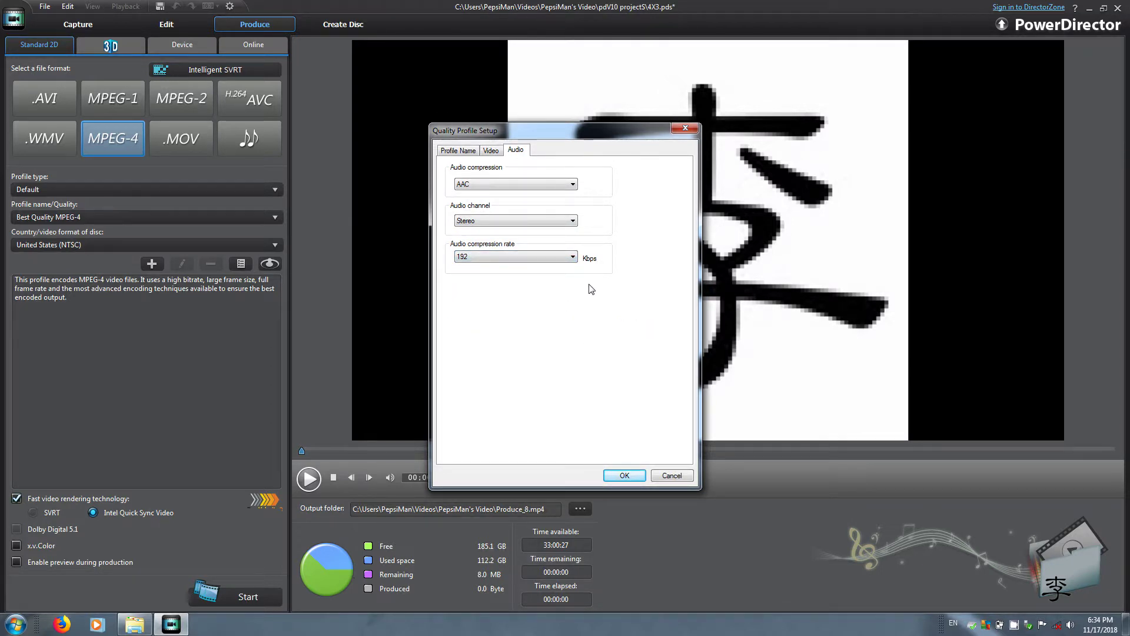
{"action": "left_click", "coordinate": [571, 259]}
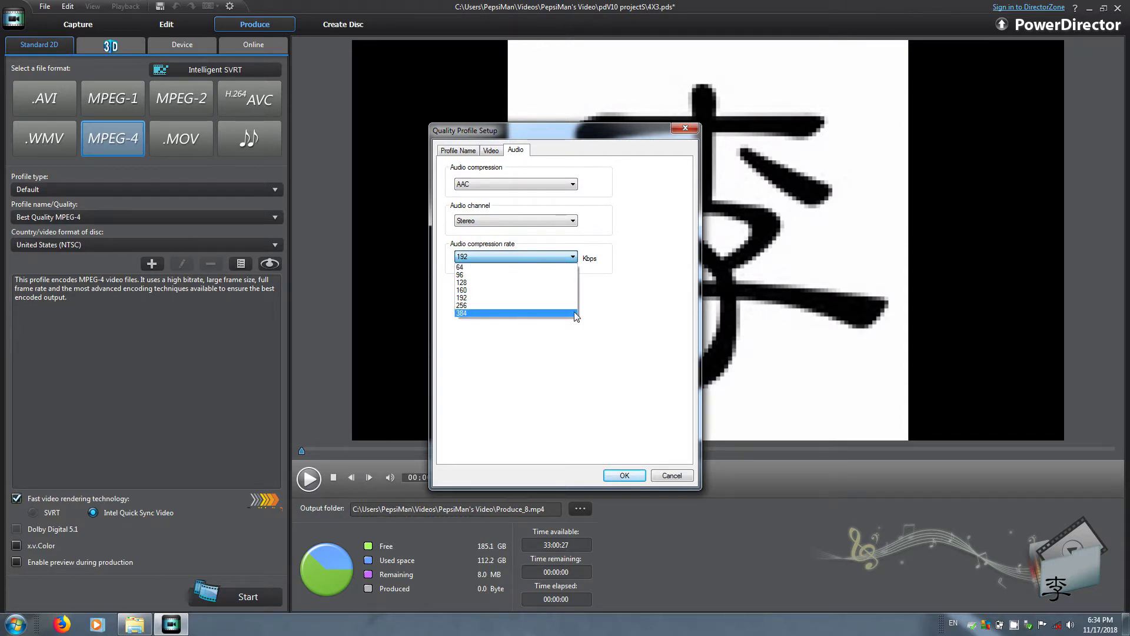
{"action": "left_click", "coordinate": [572, 297]}
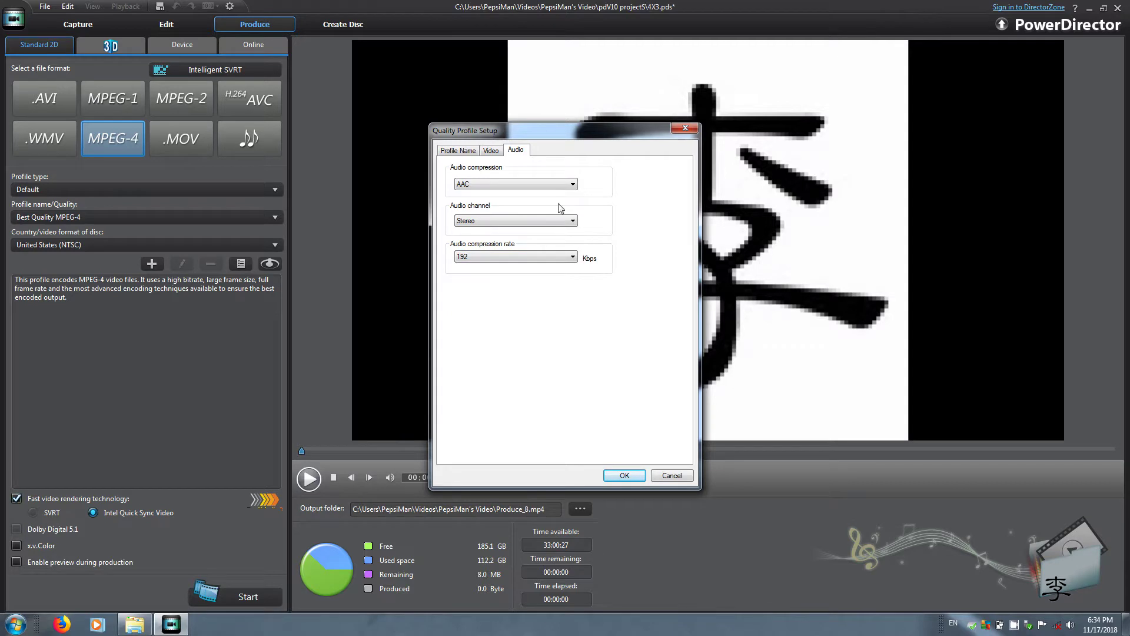
{"action": "left_click", "coordinate": [493, 151]}
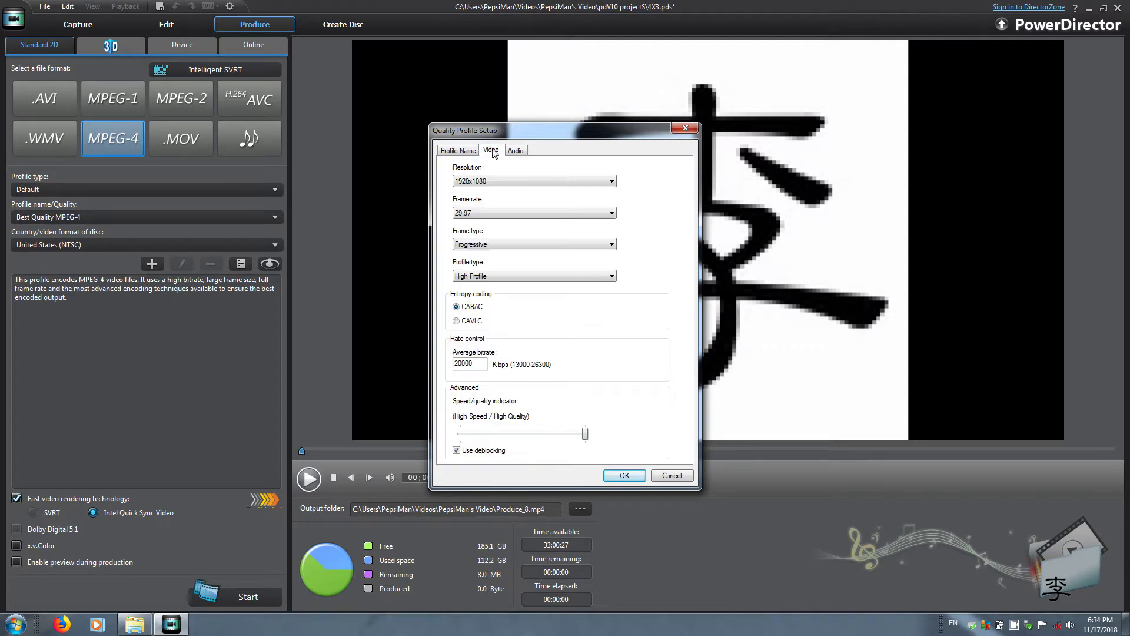
{"action": "left_click", "coordinate": [459, 151]}
{"action": "left_click", "coordinate": [621, 477]}
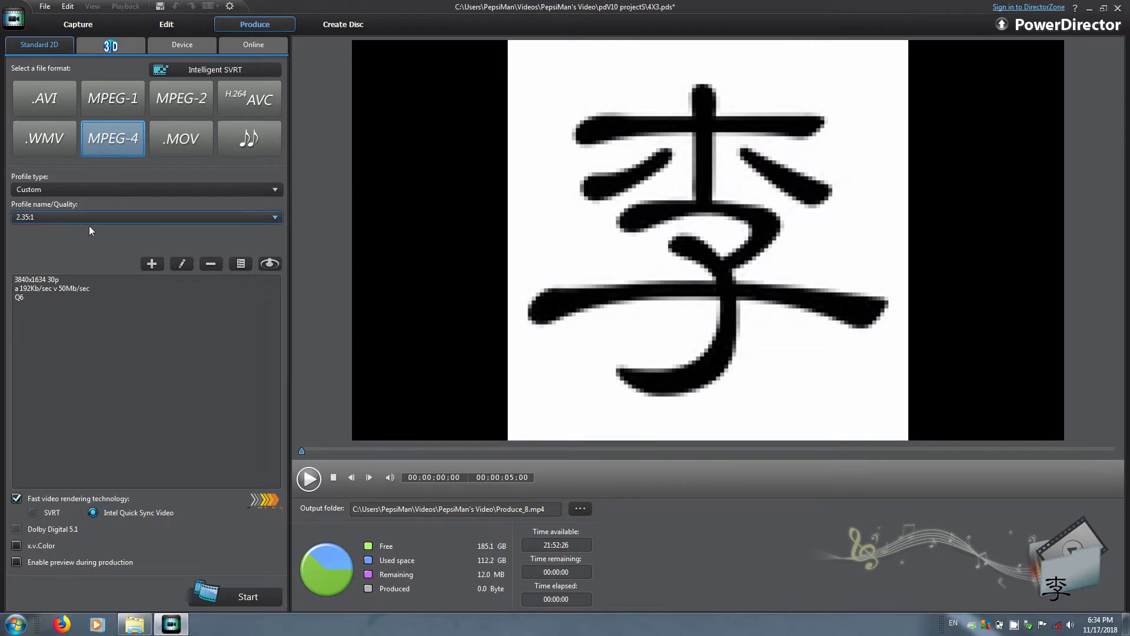
Add profile Vizio 21:9 described as 2560x1080 30p, a 192Kb/sec v 32Mb/sec, Q6
{"action": "left_click", "coordinate": [154, 263]}
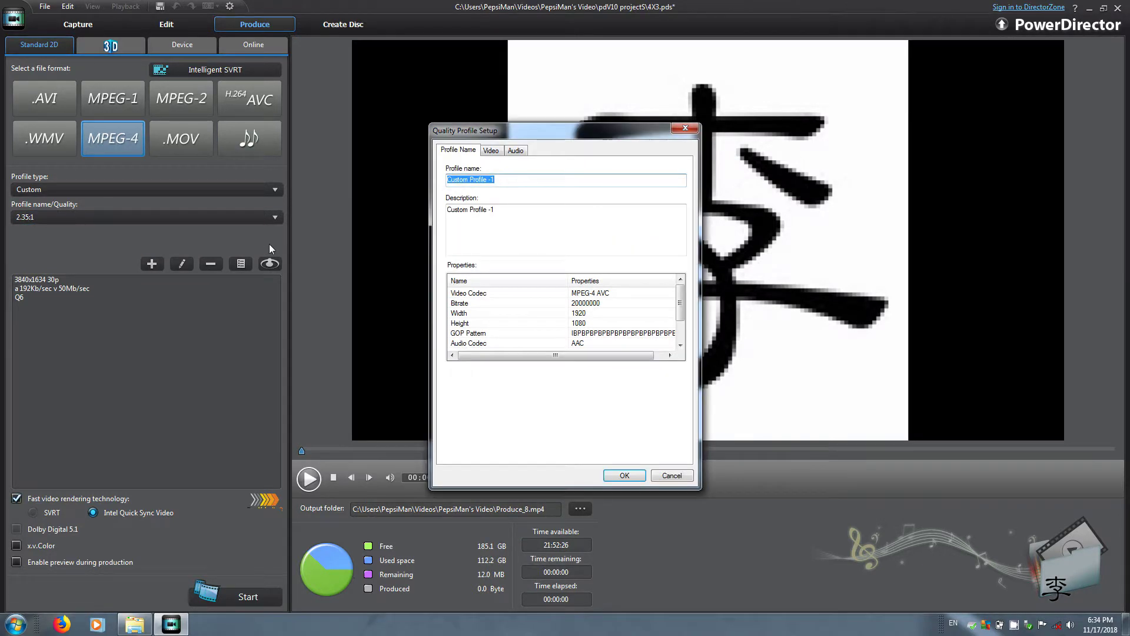
{"action": "type", "text": "Vizio 21:9"}
{"action": "key", "text": "Tab"}
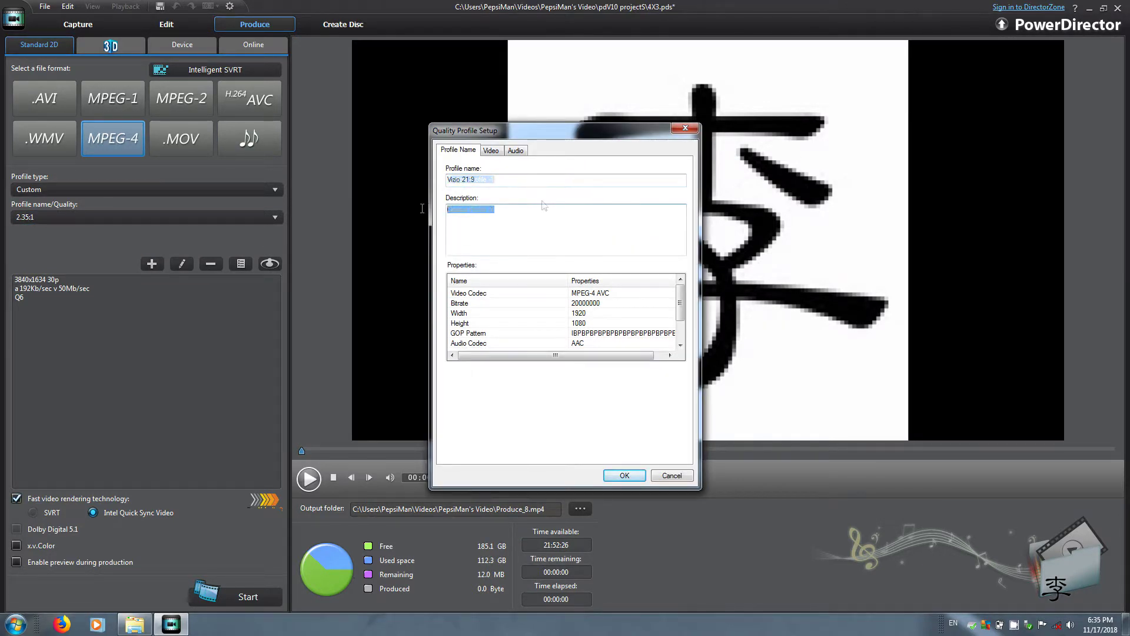
{"action": "type", "text": "2560x1080 30p"}
{"action": "key", "text": "Return"}
{"action": "type", "text": "a 192Kb/sec v 32Mb/sec"}
{"action": "key", "text": "Return"}
{"action": "type", "text": "Q6"}
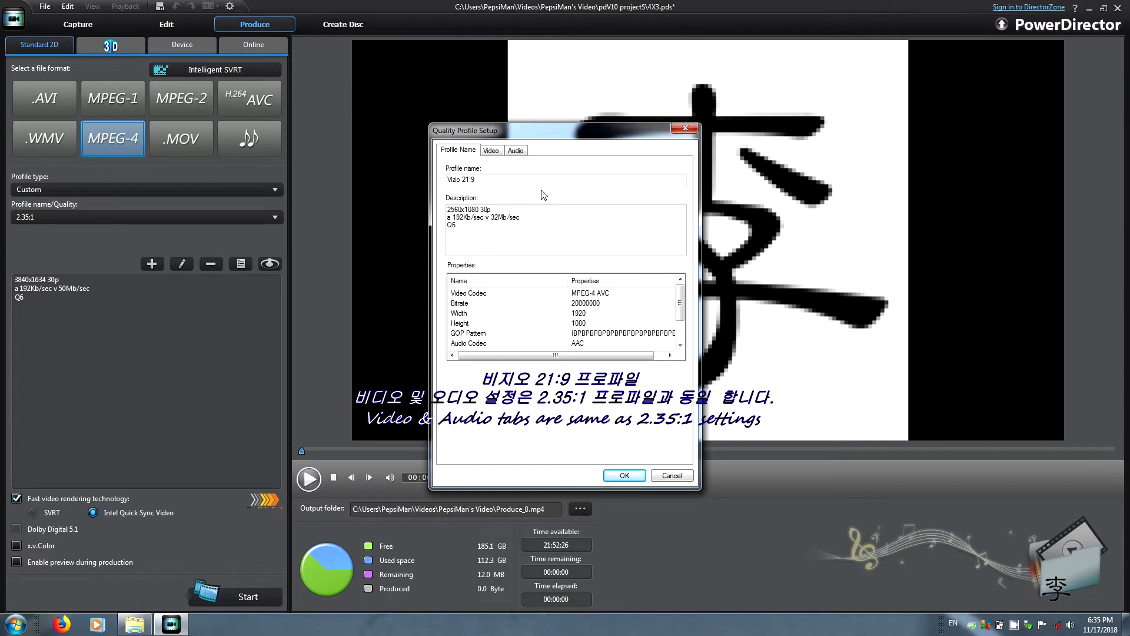
{"action": "key", "text": "Return"}
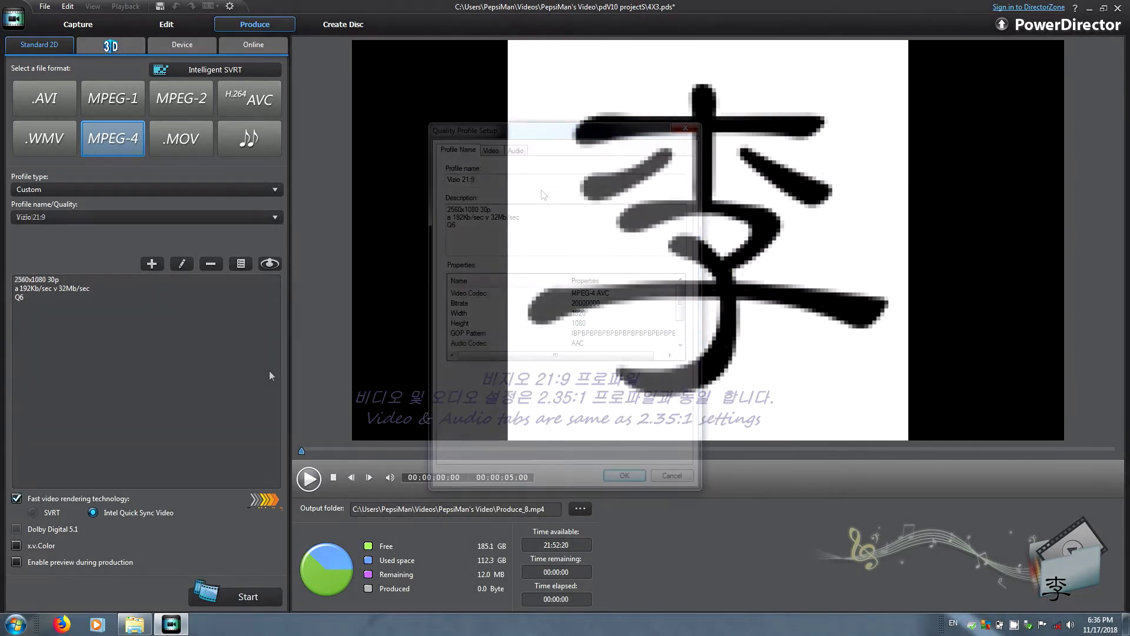
Add a 4K(QfHD) custom profile with a 3840x2160 30p description
{"action": "left_click", "coordinate": [151, 264]}
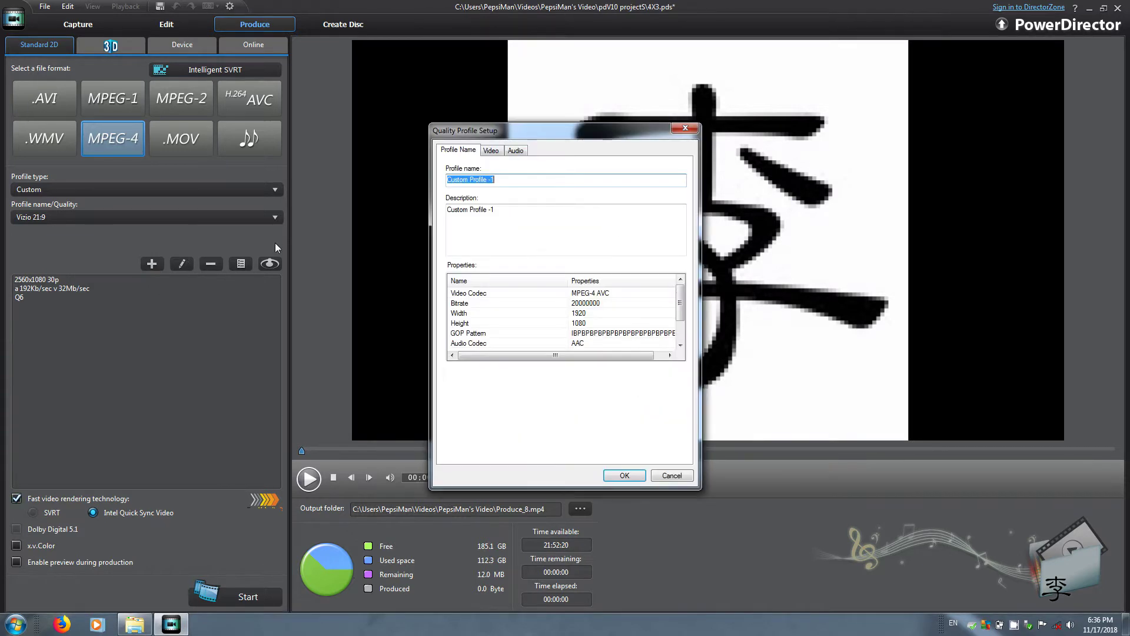
{"action": "type", "text": "4K"}
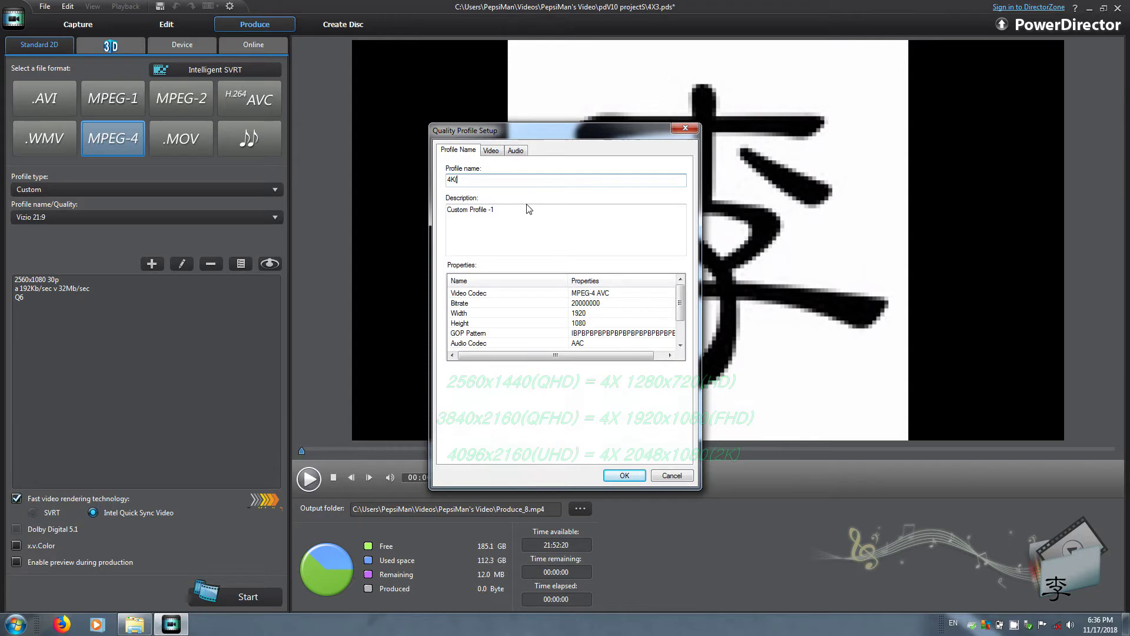
{"action": "type", "text": "Qf"}
{"action": "type", "text": "HD)"}
{"action": "key", "text": "Tab"}
{"action": "type", "text": "3840x2160 30p a 192Kb/sec v 50Mb/sec Q6"}
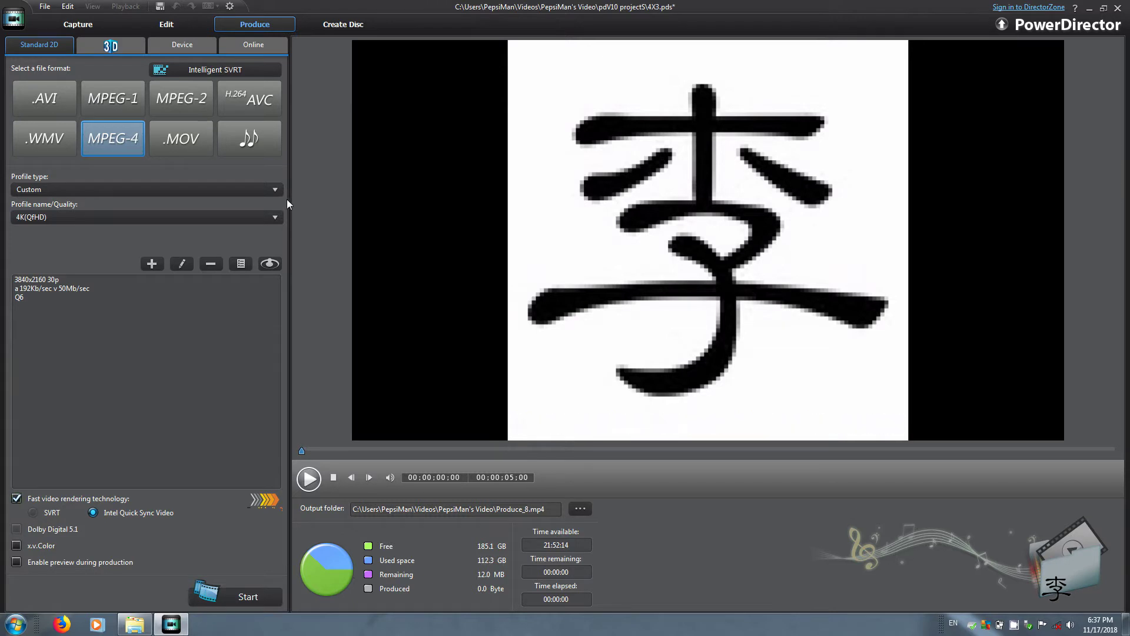
Reset the profile type to Default and return to the Edit workspace
{"action": "left_click", "coordinate": [144, 189]}
{"action": "left_click", "coordinate": [112, 202]}
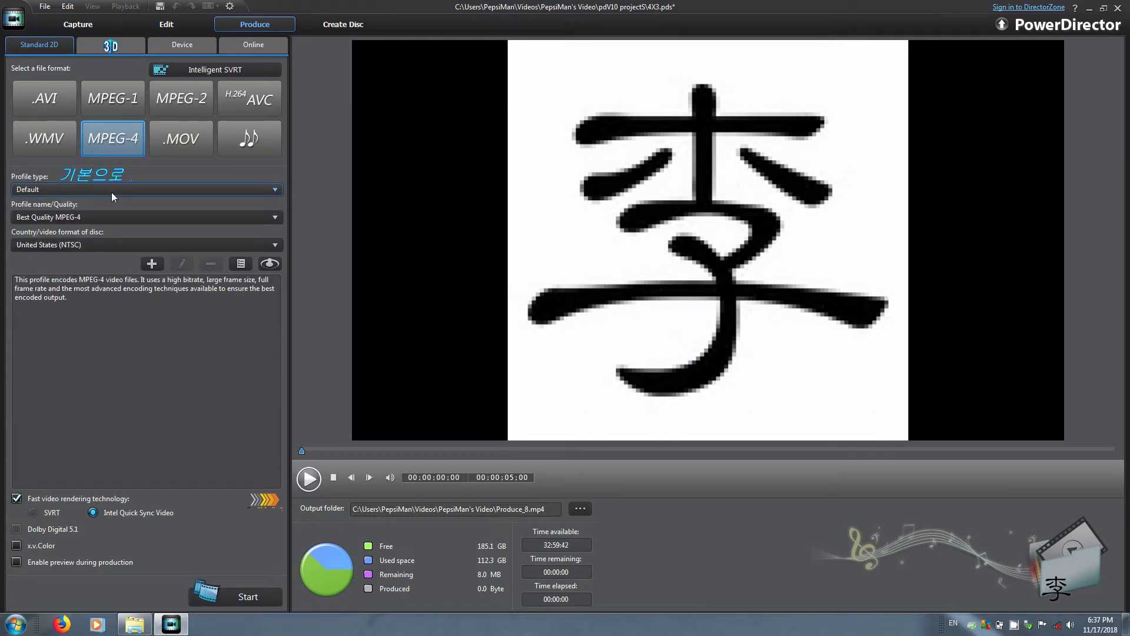
{"action": "left_click", "coordinate": [176, 27]}
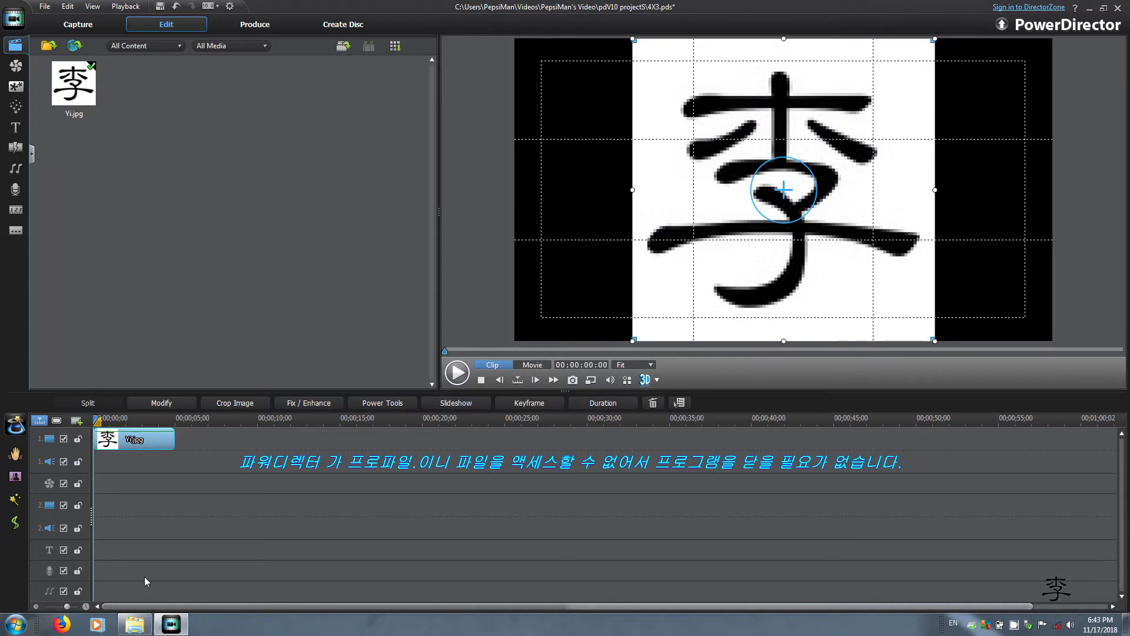
Browse to AppData\Roaming\CyberLink\PowerDirector\10.0 and select Profile.ini
{"action": "left_click", "coordinate": [134, 624]}
{"action": "scroll", "coordinate": [283, 227], "scroll_direction": "up", "scroll_amount": 5}
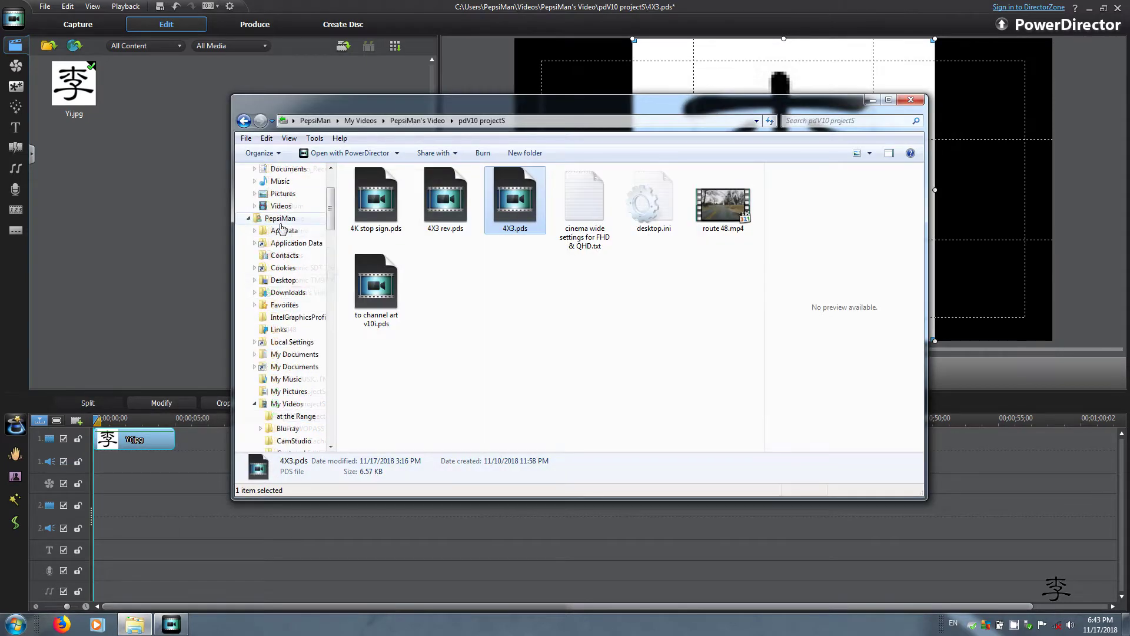
{"action": "left_click", "coordinate": [280, 218]}
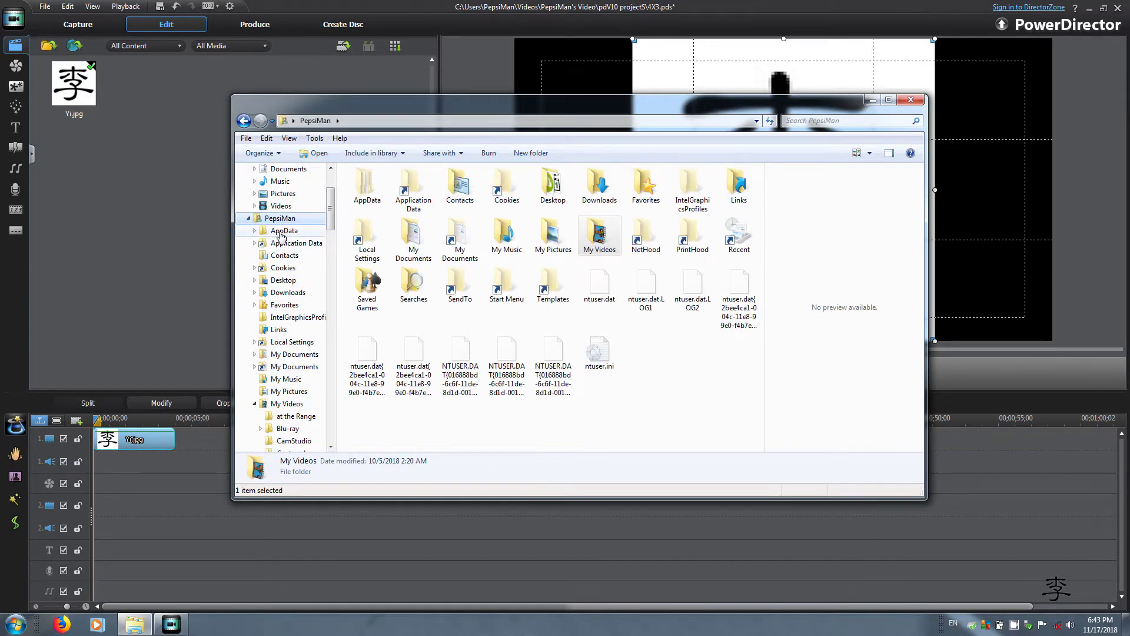
{"action": "left_click", "coordinate": [280, 233]}
{"action": "left_click", "coordinate": [461, 195]}
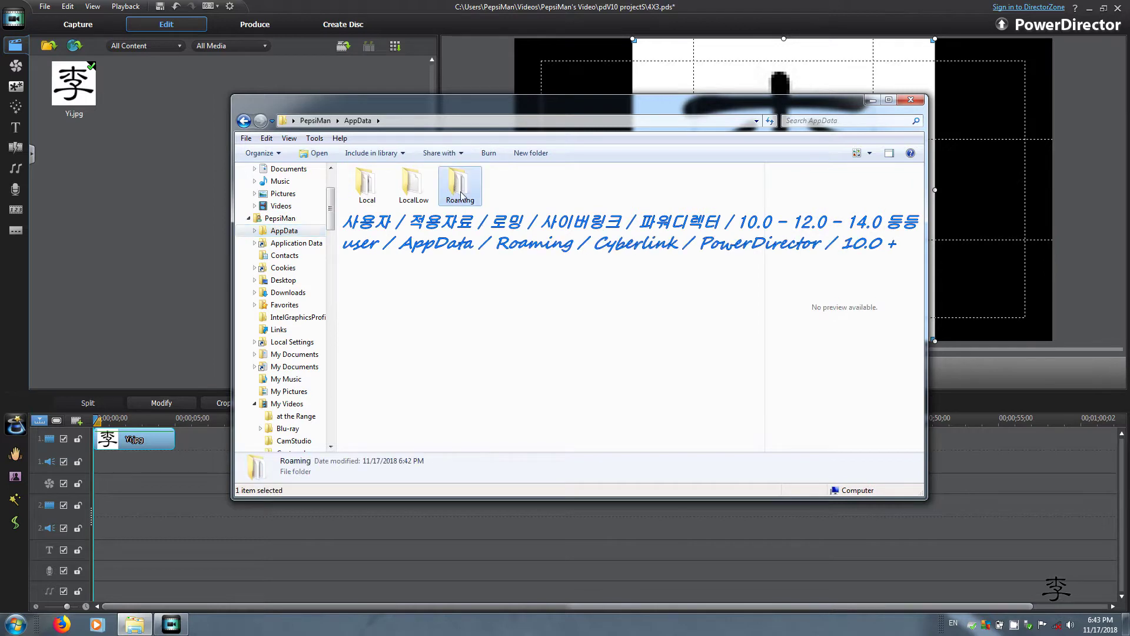
{"action": "double_click", "coordinate": [461, 195]}
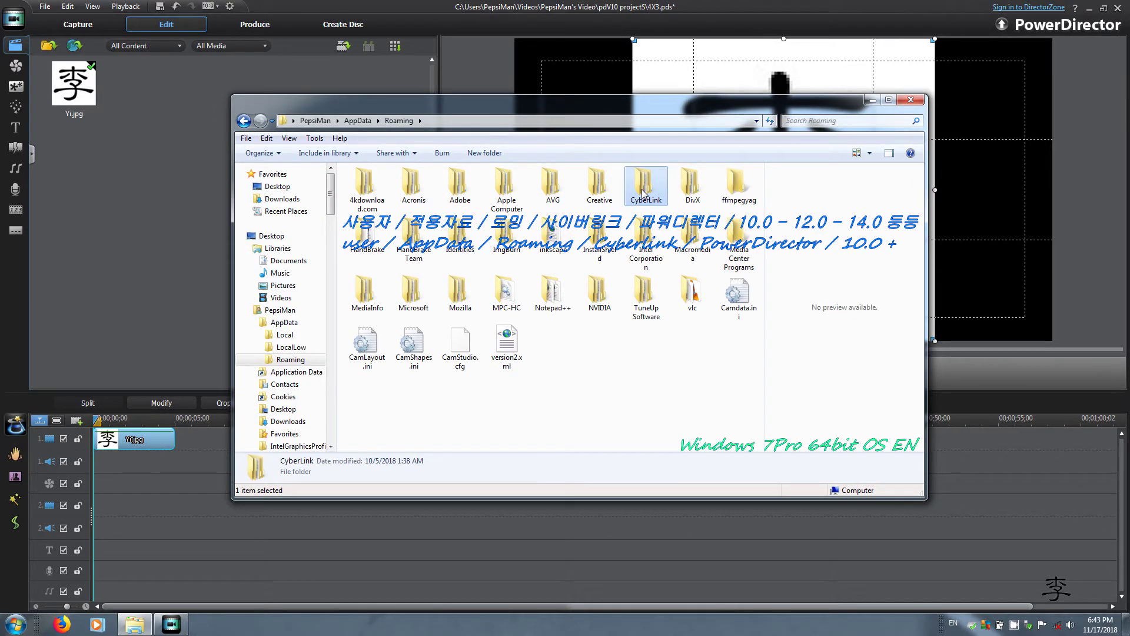
{"action": "double_click", "coordinate": [645, 187]}
{"action": "double_click", "coordinate": [460, 187]}
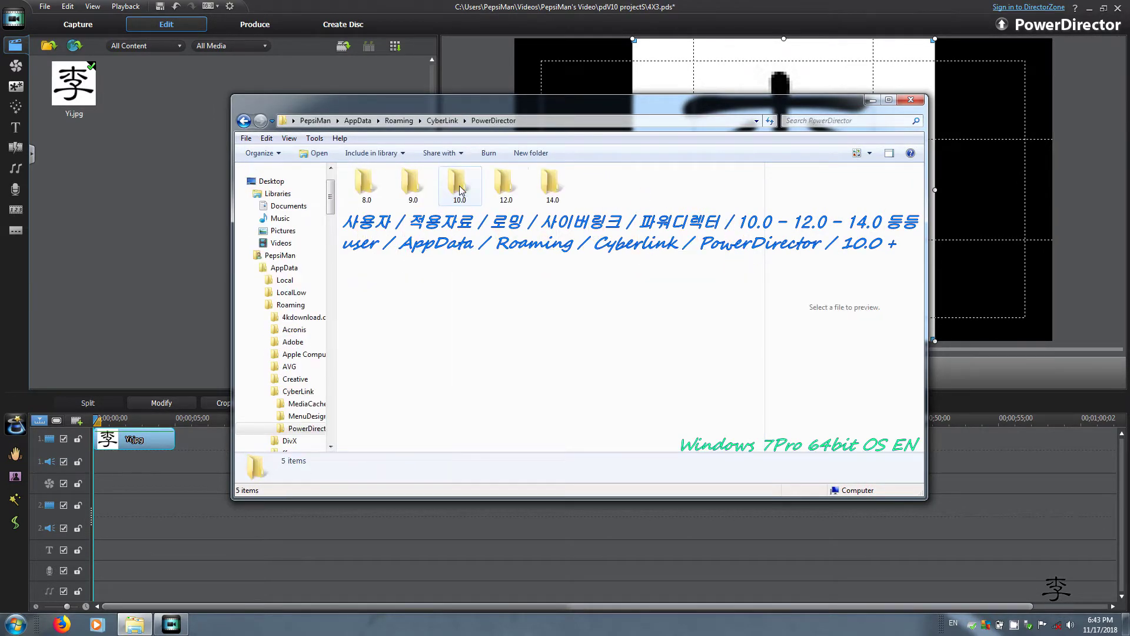
{"action": "double_click", "coordinate": [460, 187]}
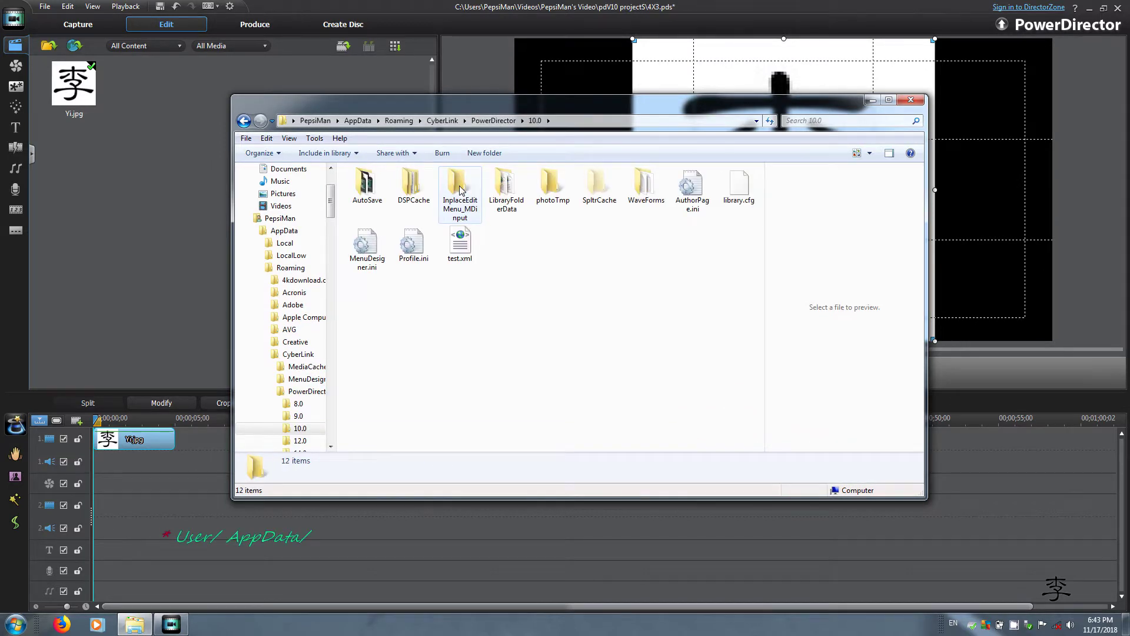
{"action": "left_click", "coordinate": [413, 259]}
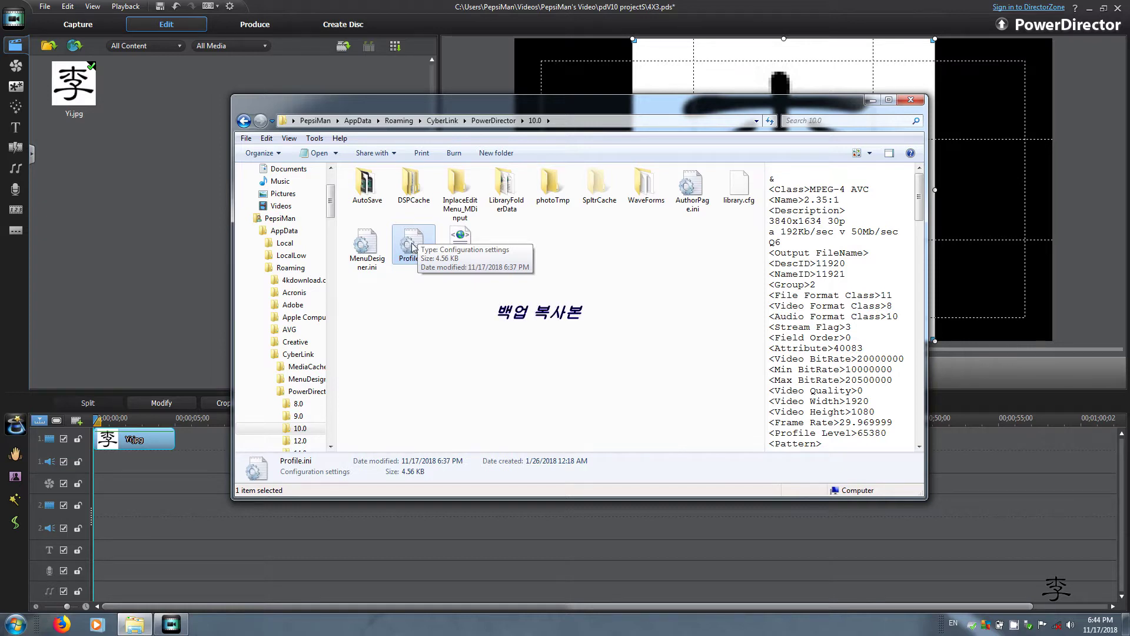
Copy Profile.ini into Documents and open the copy in Notepad
{"action": "right_click", "coordinate": [412, 247]}
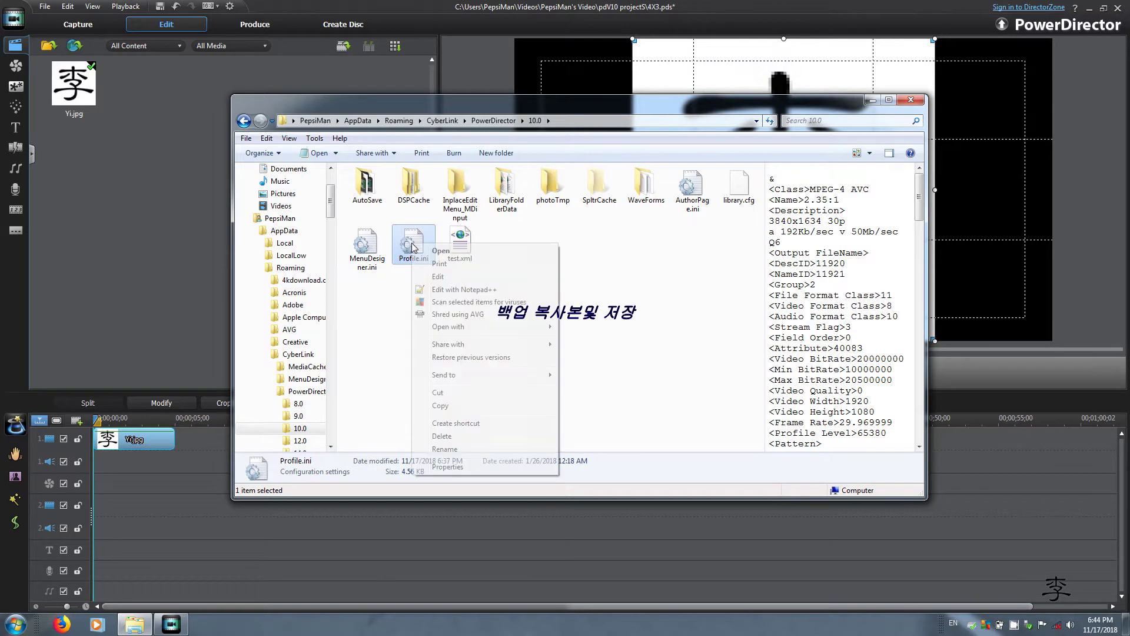
{"action": "left_click", "coordinate": [441, 405]}
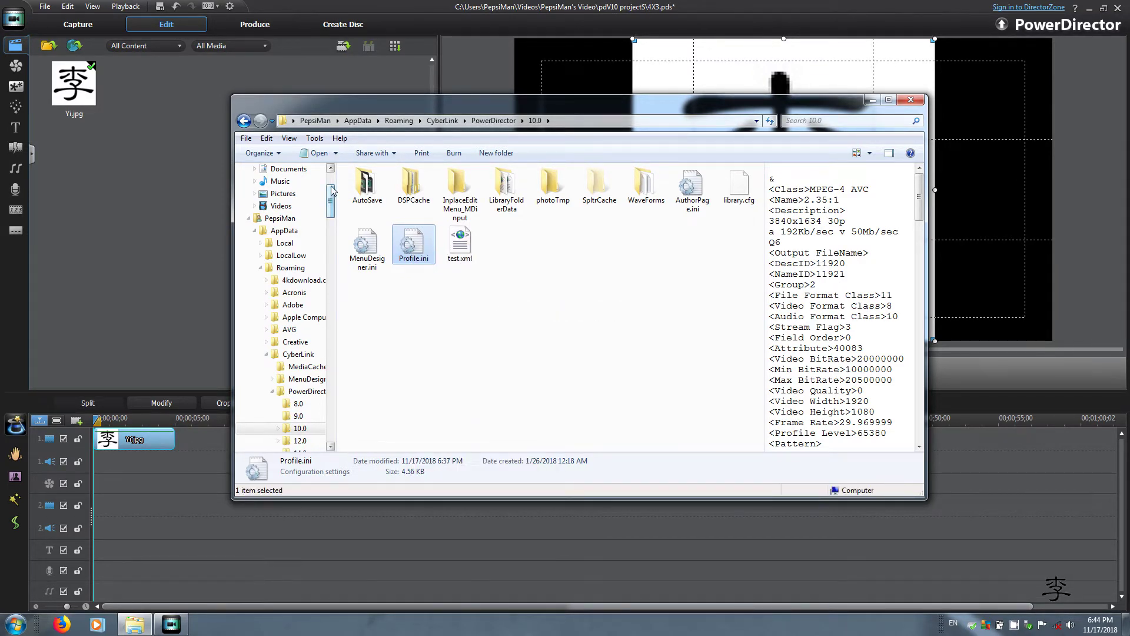
{"action": "left_click_drag", "start_coordinate": [333, 190], "coordinate": [333, 172]}
{"action": "left_click", "coordinate": [289, 260]}
{"action": "right_click", "coordinate": [626, 257]}
{"action": "left_click", "coordinate": [651, 416]}
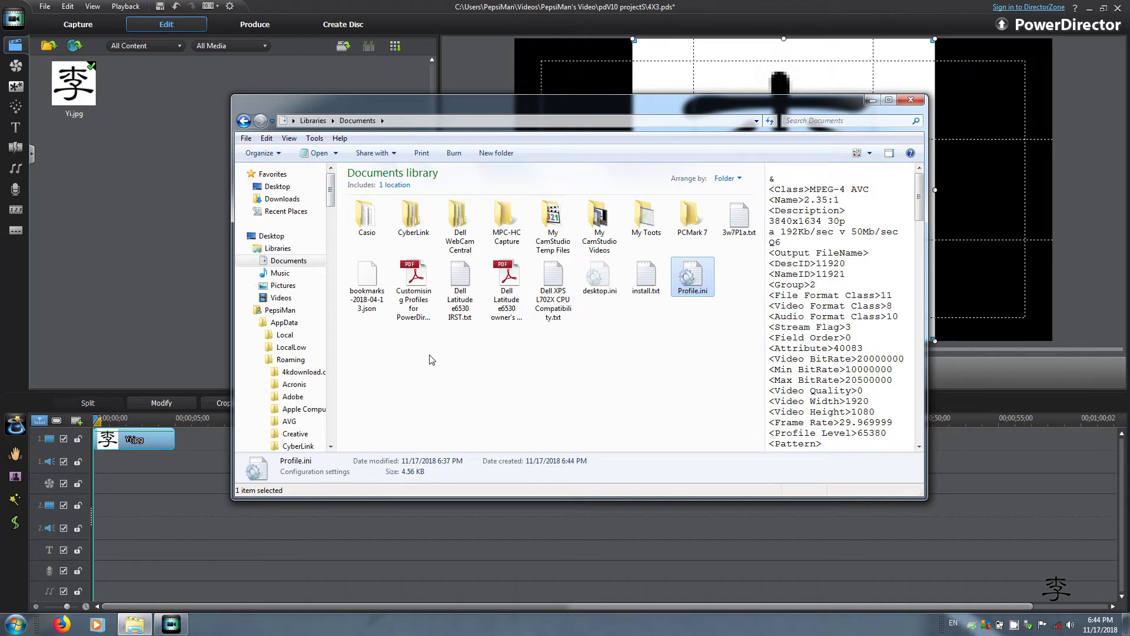
{"action": "left_click_drag", "start_coordinate": [331, 203], "coordinate": [332, 220]}
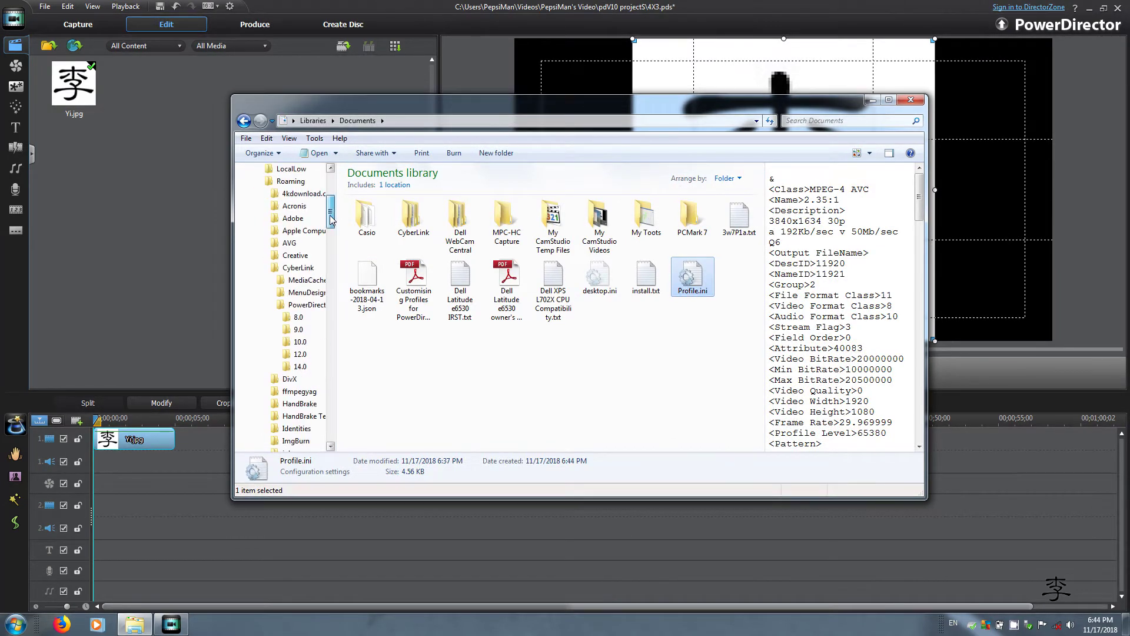
{"action": "double_click", "coordinate": [693, 275]}
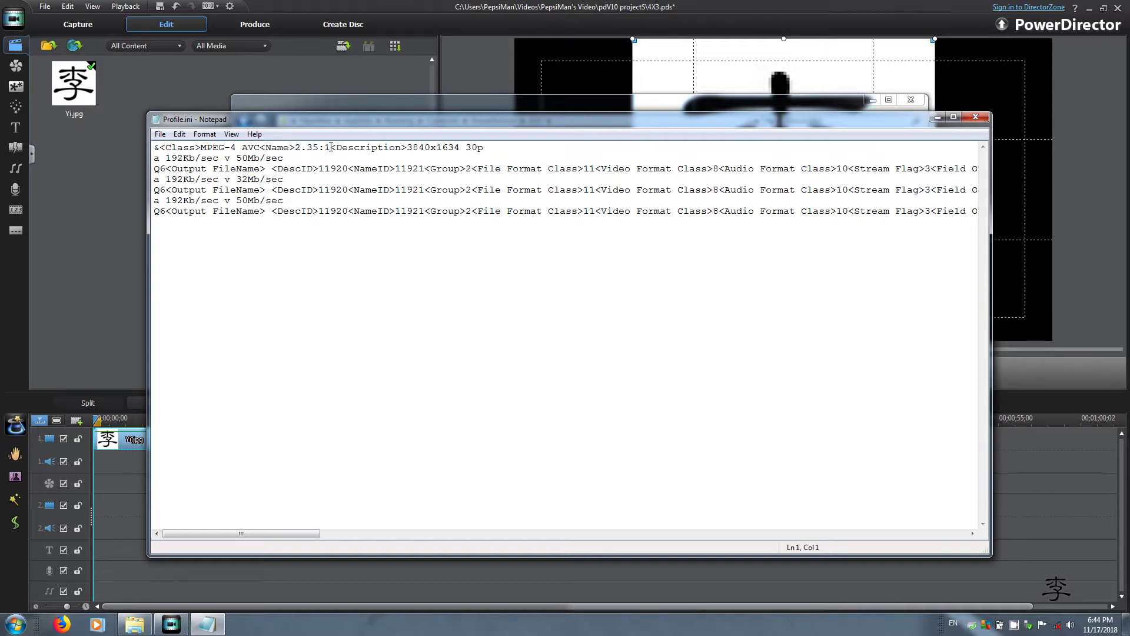
Overwrite the leading digits of line 1's Min BitRate with 375, making it 37500000
{"action": "left_click_drag", "start_coordinate": [241, 533], "coordinate": [888, 534]}
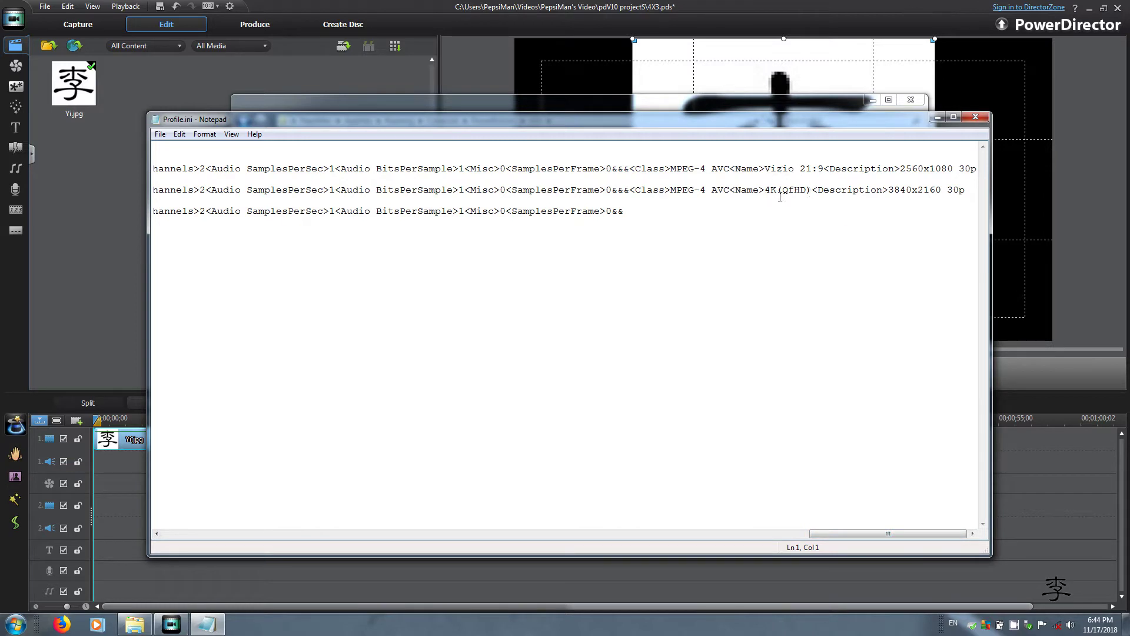
{"action": "left_click_drag", "start_coordinate": [885, 533], "coordinate": [380, 556]}
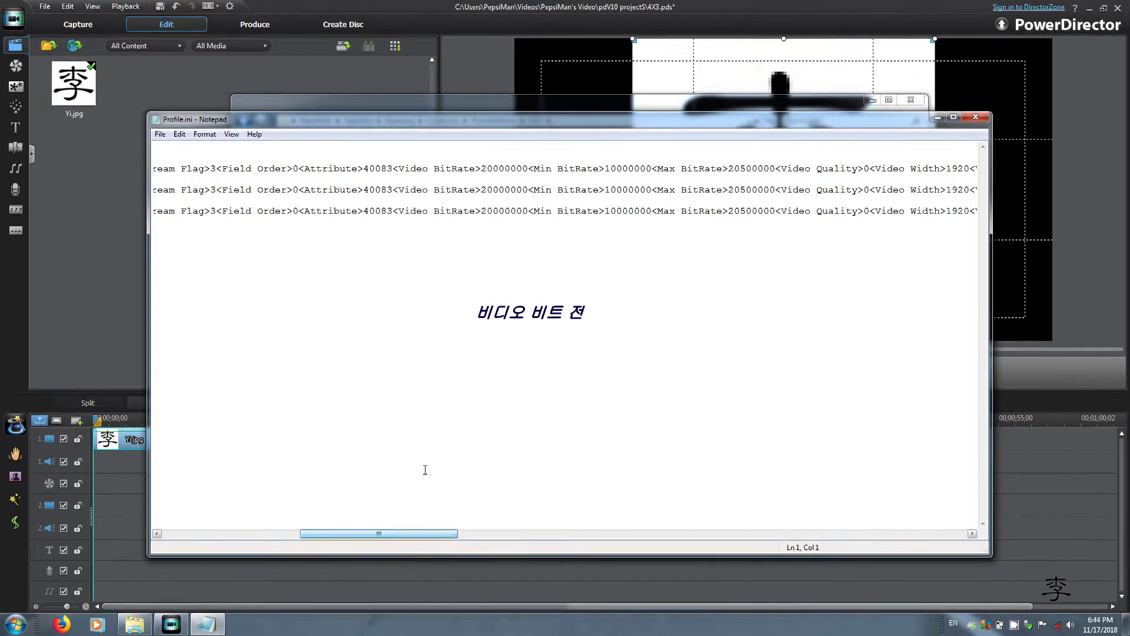
{"action": "left_click_drag", "start_coordinate": [485, 168], "coordinate": [479, 168]}
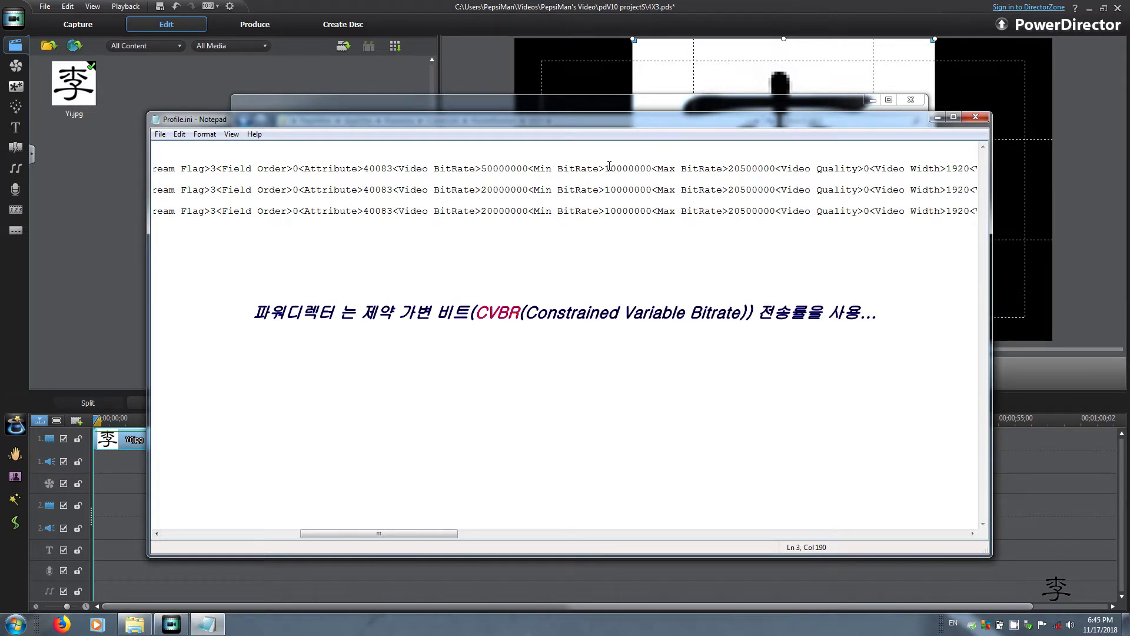
{"action": "left_click_drag", "start_coordinate": [605, 168], "coordinate": [616, 168]}
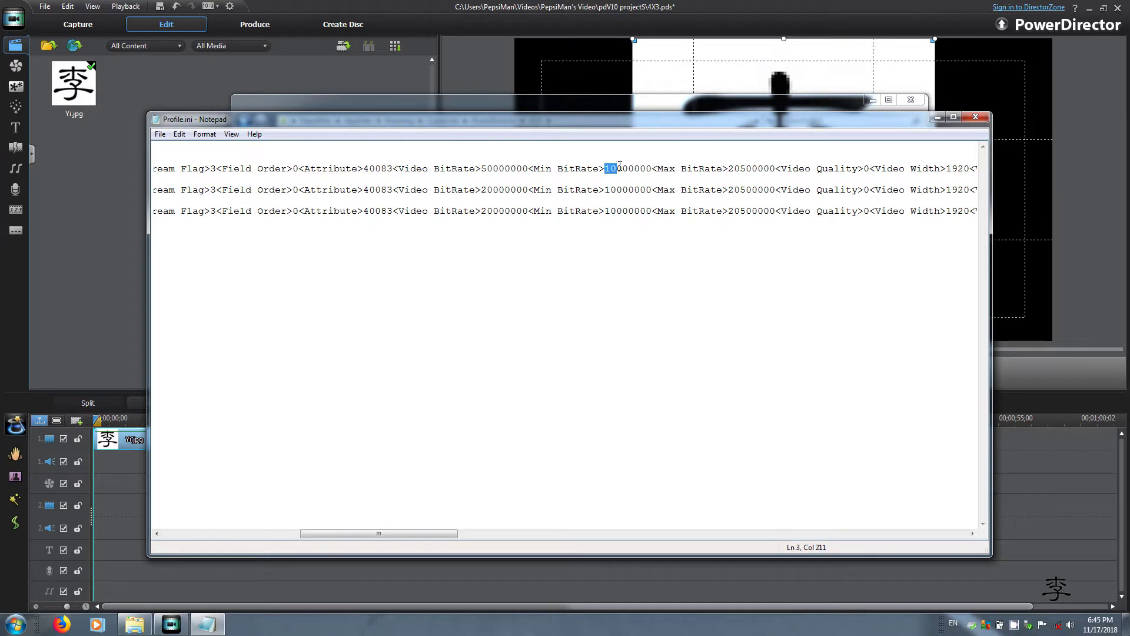
{"action": "type", "text": "375"}
Set line 1's Video Width to 3840 and Video Height to 1634
{"action": "left_click_drag", "start_coordinate": [425, 533], "coordinate": [513, 542]}
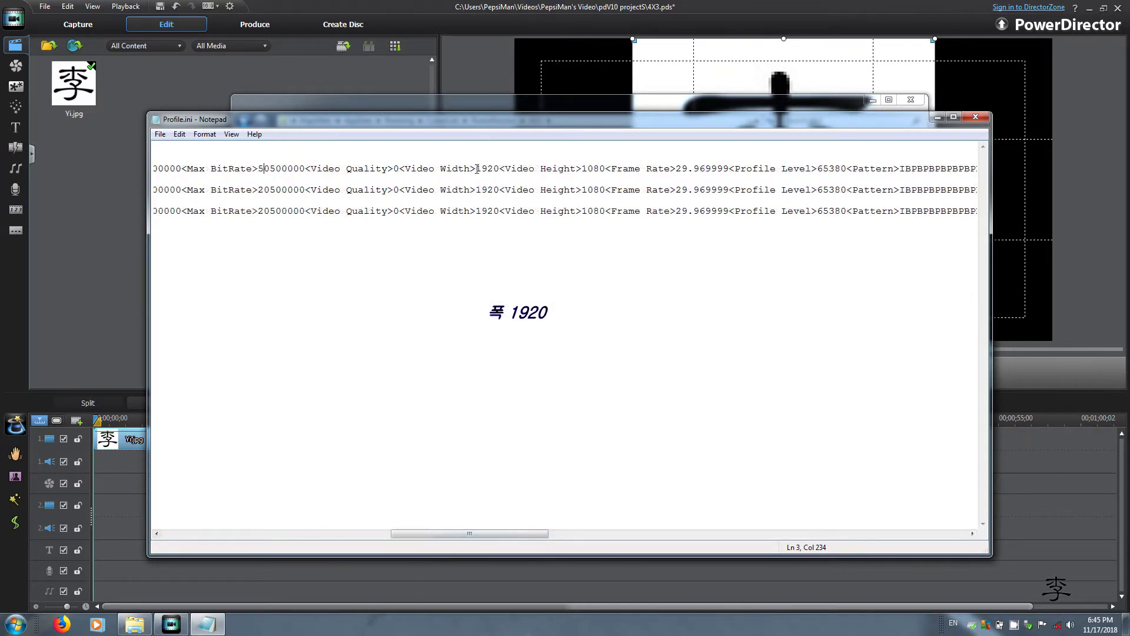
{"action": "left_click_drag", "start_coordinate": [476, 168], "coordinate": [493, 168]}
{"action": "type", "text": "384"}
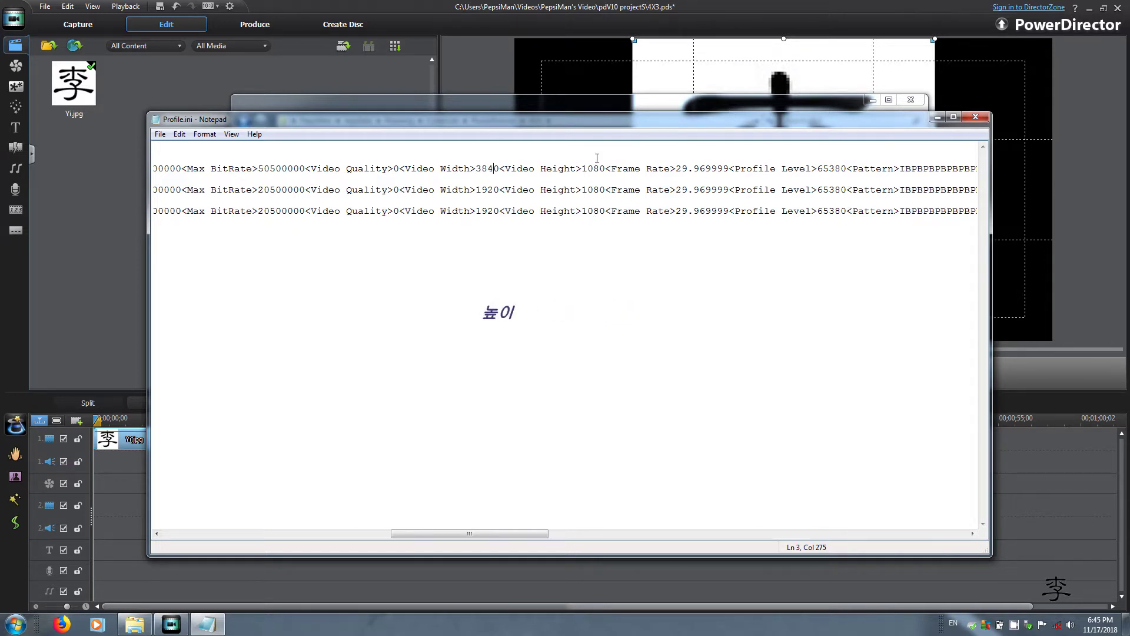
{"action": "left_click_drag", "start_coordinate": [581, 169], "coordinate": [604, 165]}
{"action": "type", "text": "1634"}
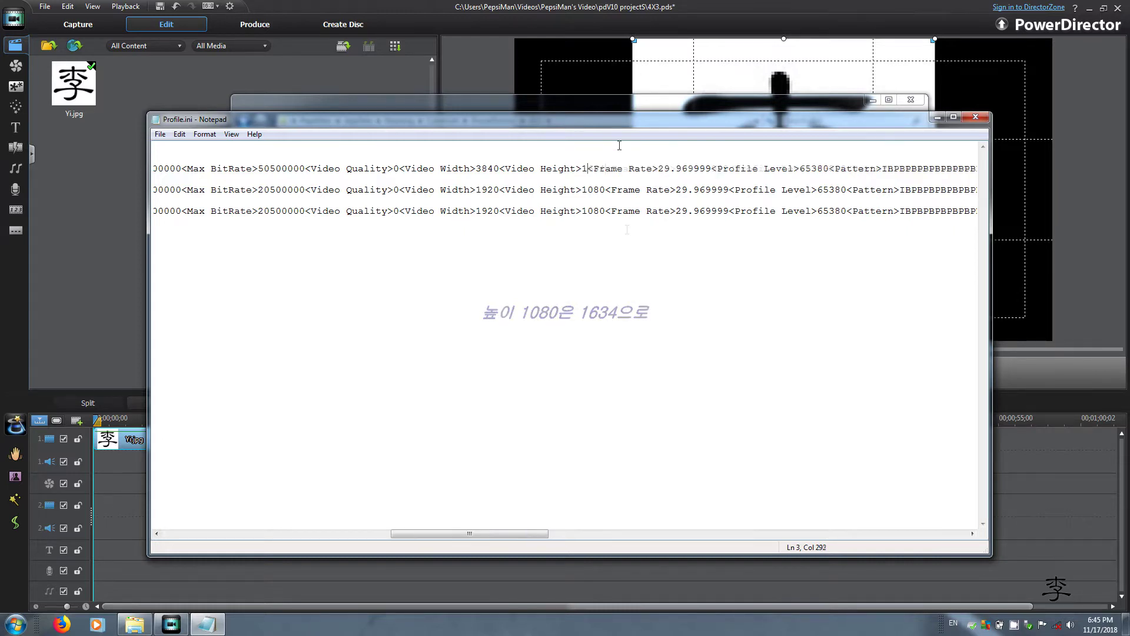
Leave Profile Level at 65380 and select the second profile's Video BitRate digits
{"action": "left_click_drag", "start_coordinate": [482, 532], "coordinate": [526, 540]}
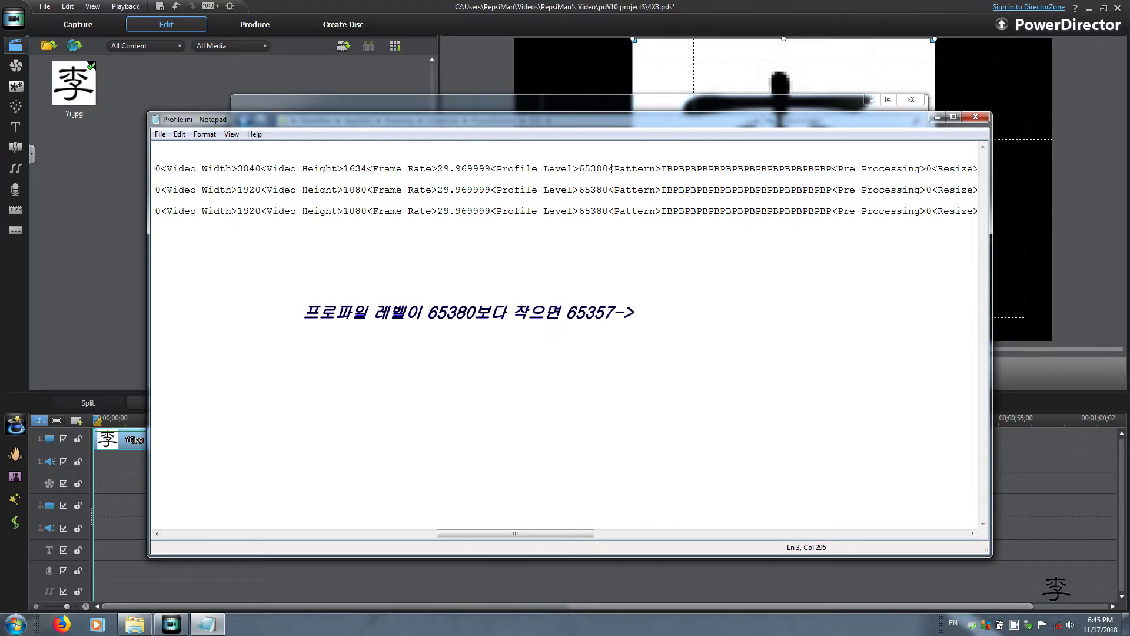
{"action": "double_click", "coordinate": [581, 167]}
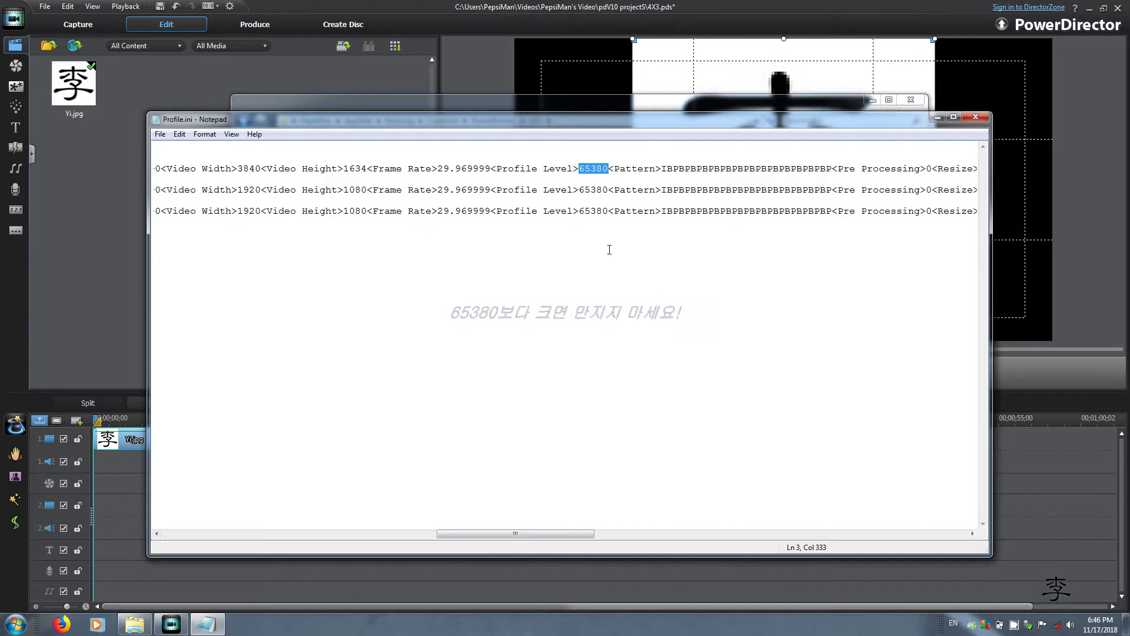
{"action": "left_click_drag", "start_coordinate": [519, 533], "coordinate": [379, 554]}
{"action": "left_click_drag", "start_coordinate": [502, 186], "coordinate": [508, 189]}
Retype line 2's bitrates as 32000000/24000000/32500000, checking 32×0.75=24 in Calculator
{"action": "type", "text": "32"}
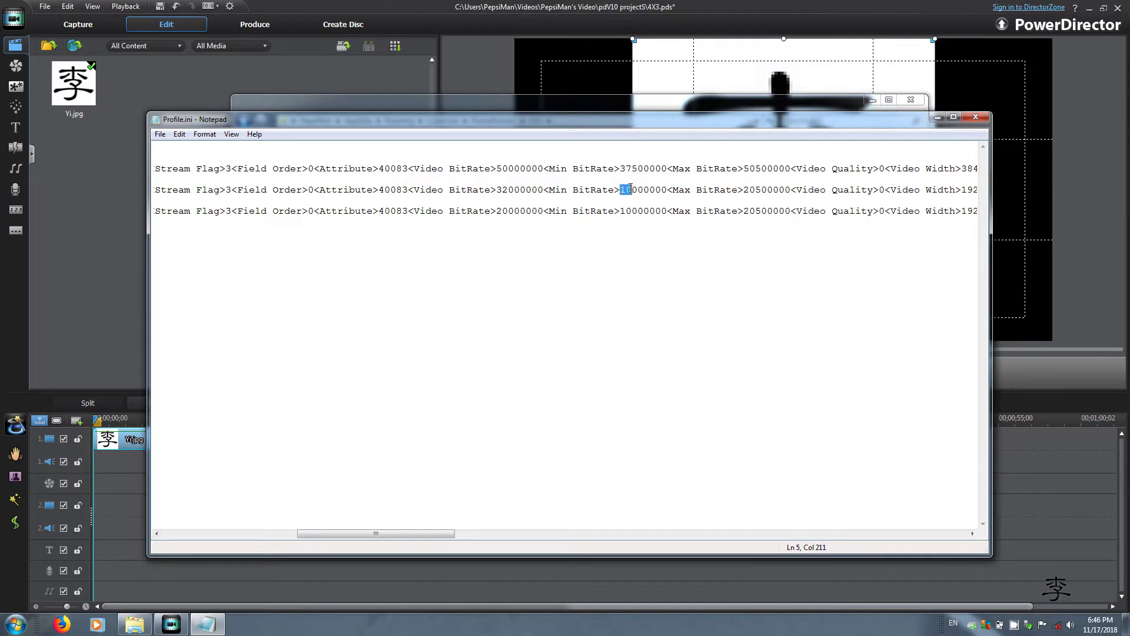
{"action": "type", "text": "24"}
{"action": "type", "text": "32"}
{"action": "left_click", "coordinate": [15, 624]}
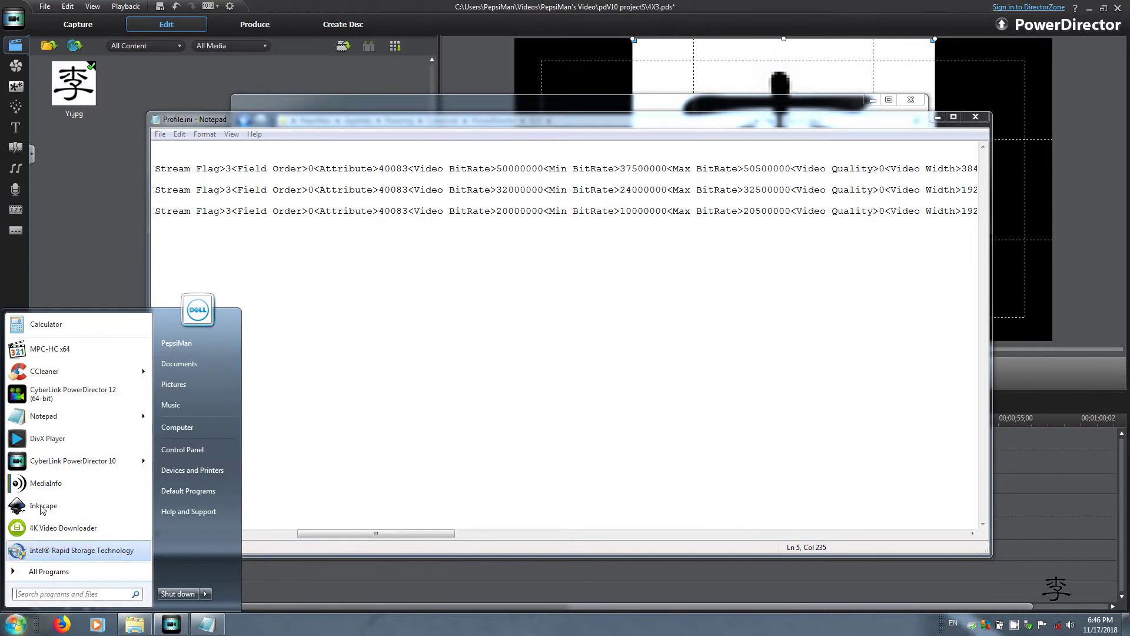
{"action": "left_click", "coordinate": [73, 327]}
{"action": "left_click", "coordinate": [681, 548]}
{"action": "left_click", "coordinate": [659, 549]}
{"action": "left_click", "coordinate": [705, 529]}
{"action": "left_click", "coordinate": [683, 567]}
{"action": "left_click", "coordinate": [637, 511]}
{"action": "left_click", "coordinate": [659, 529]}
{"action": "left_click", "coordinate": [729, 565]}
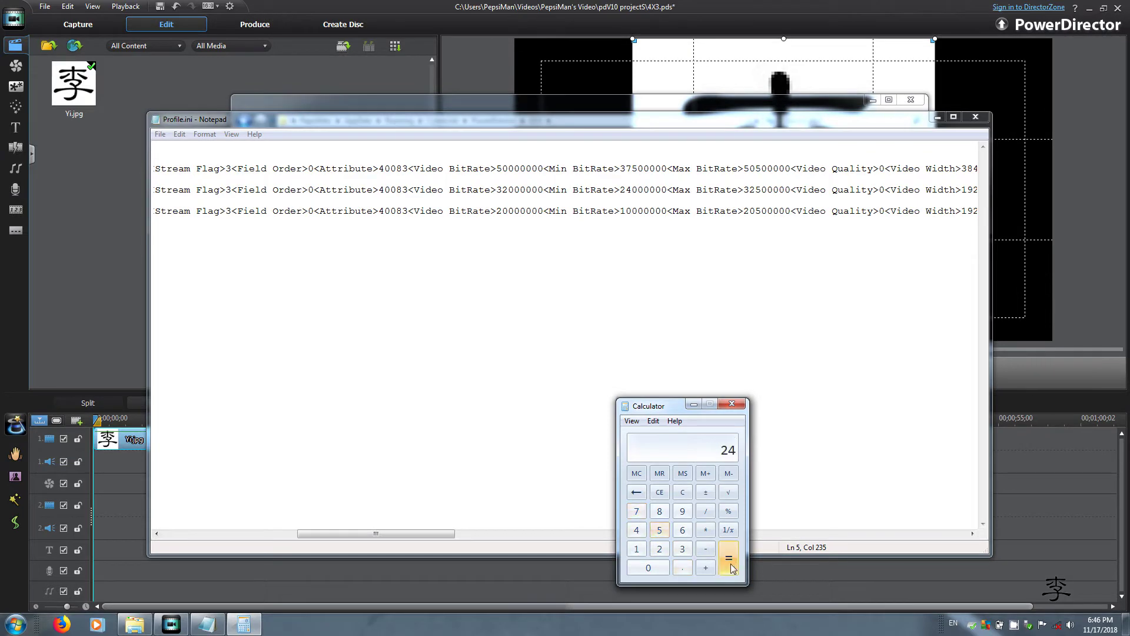
{"action": "left_click", "coordinate": [732, 403]}
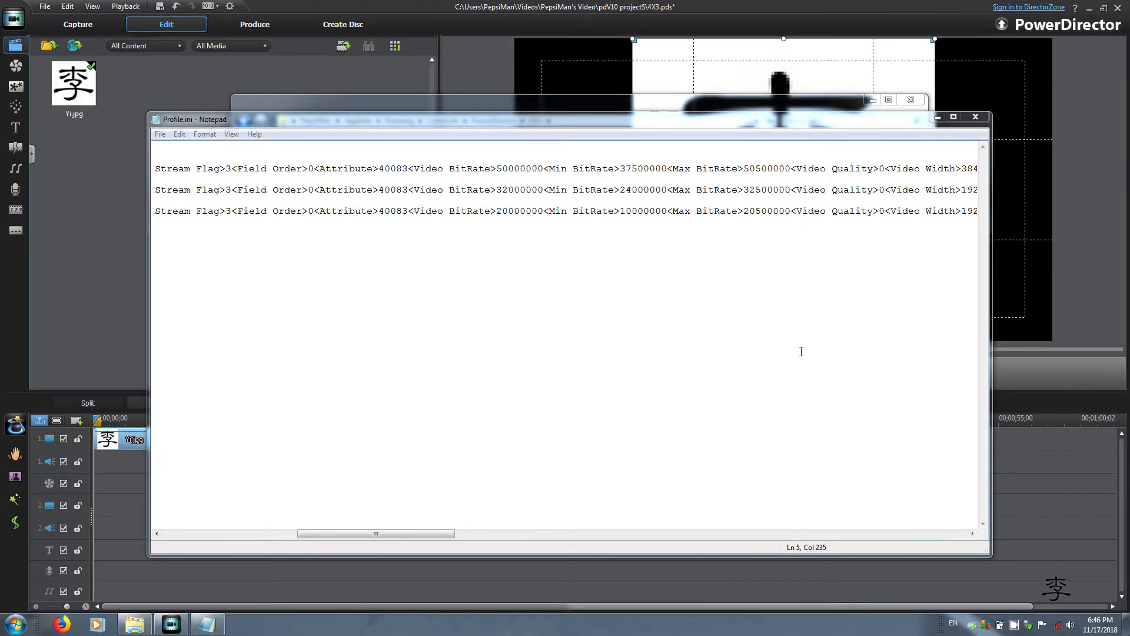
Change the second profile's Video Width to 2560
{"action": "left_click_drag", "start_coordinate": [376, 533], "coordinate": [458, 533]}
{"action": "left_click_drag", "start_coordinate": [531, 190], "coordinate": [549, 190]}
{"action": "type", "text": "2"}
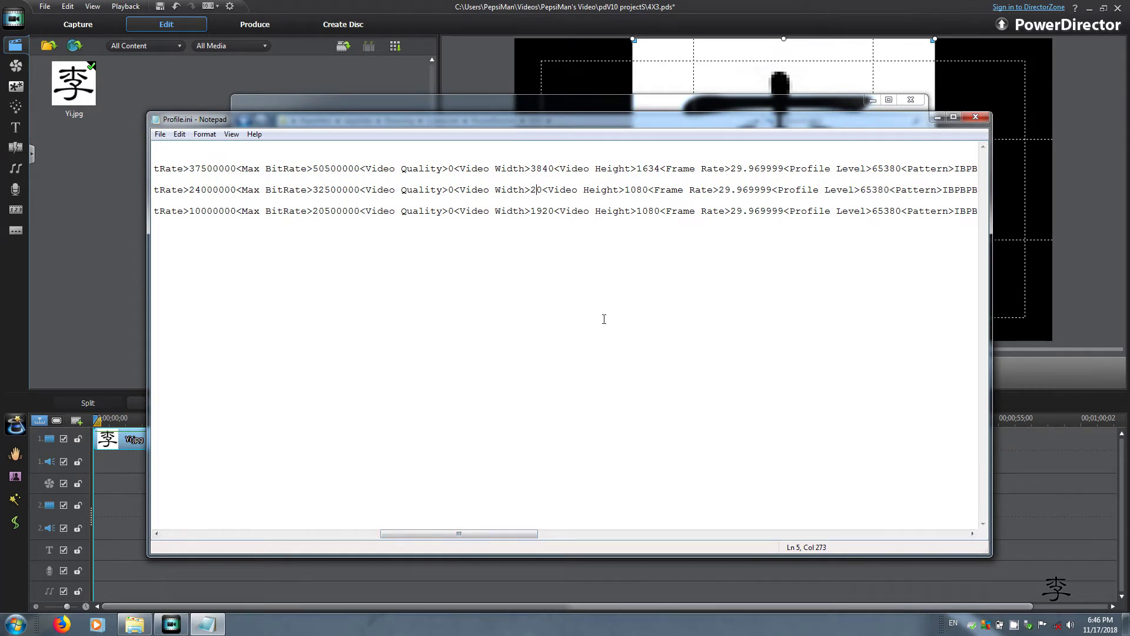
{"action": "type", "text": "56"}
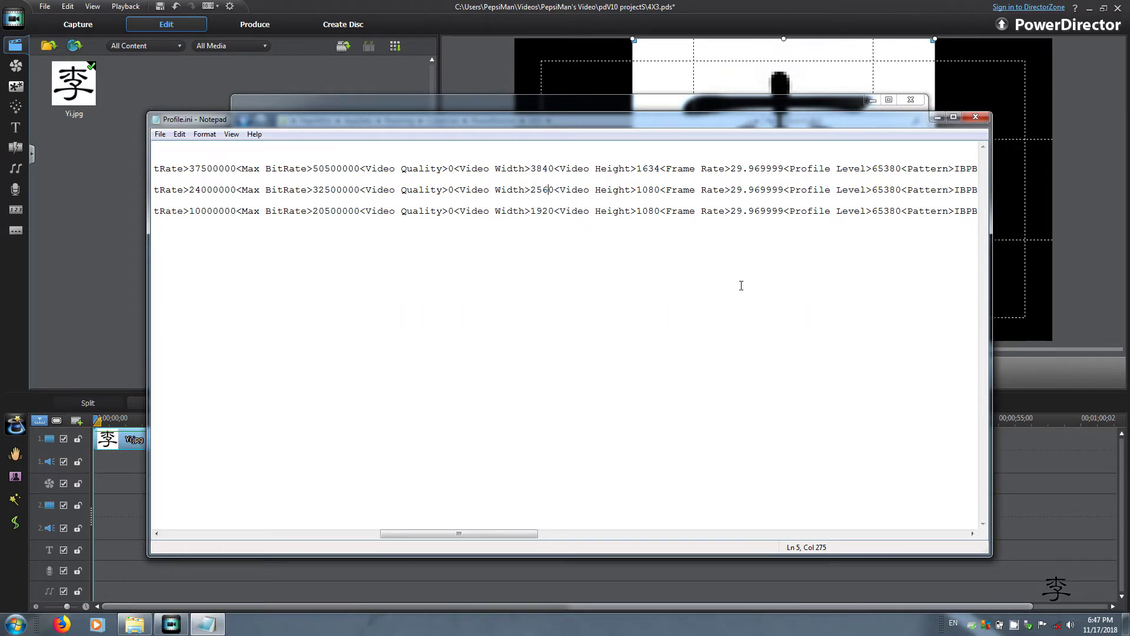
Give the third profile Max BitRate 50500000, Video Width 3840 and Video Height 2160
{"action": "left_click_drag", "start_coordinate": [468, 534], "coordinate": [490, 533]}
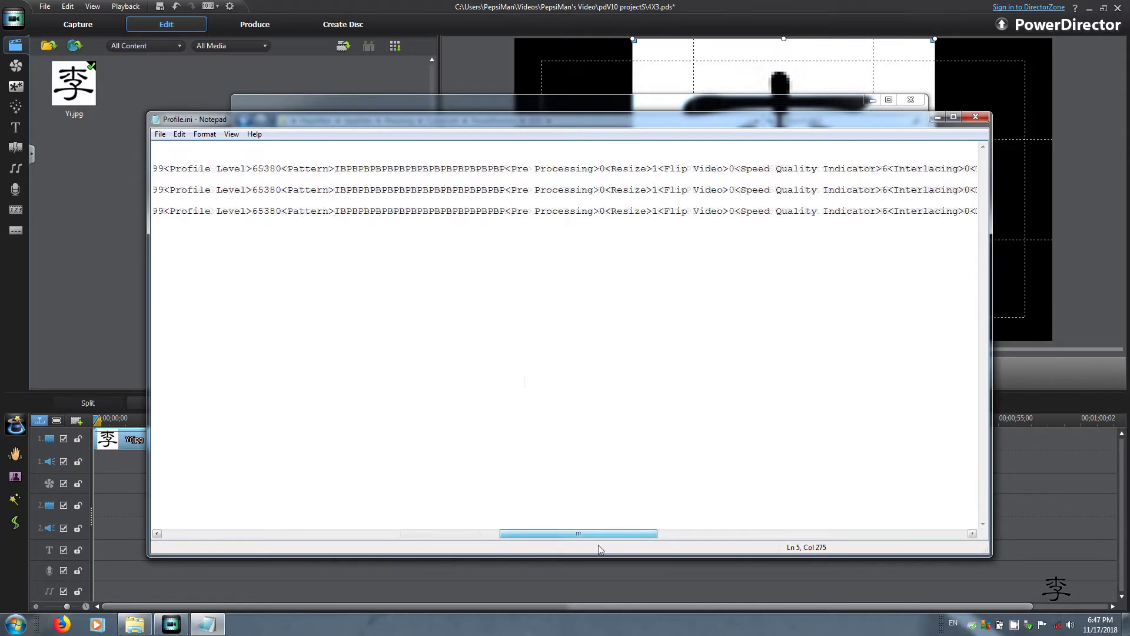
{"action": "left_click_drag", "start_coordinate": [600, 549], "coordinate": [396, 545]}
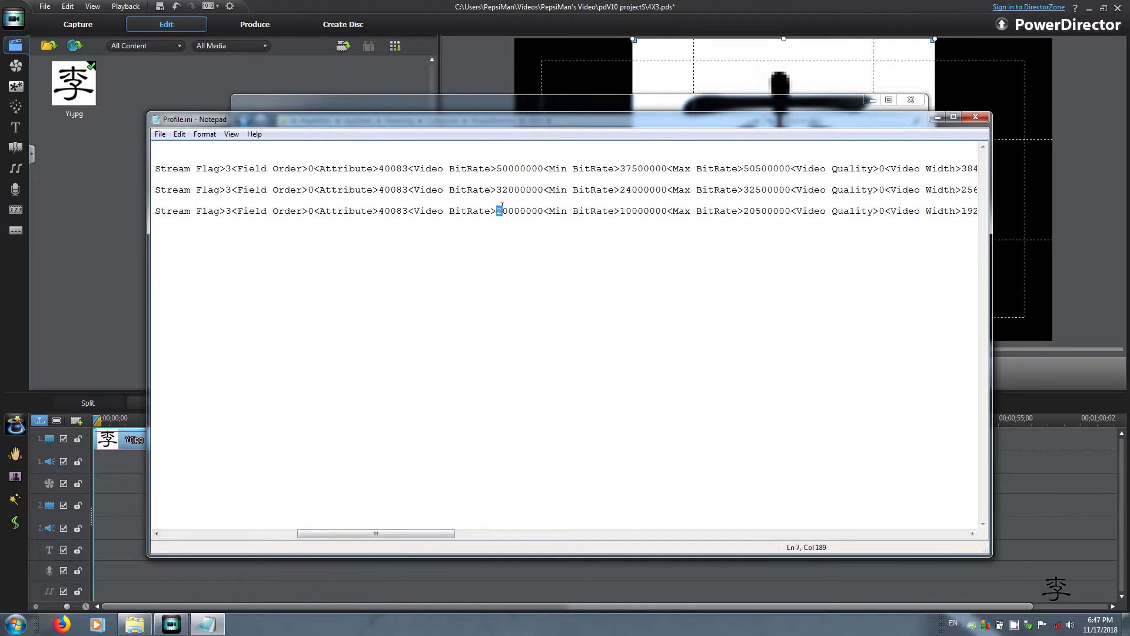
{"action": "type", "text": "5"}
{"action": "type", "text": "375"}
{"action": "left_click_drag", "start_coordinate": [385, 536], "coordinate": [486, 547]}
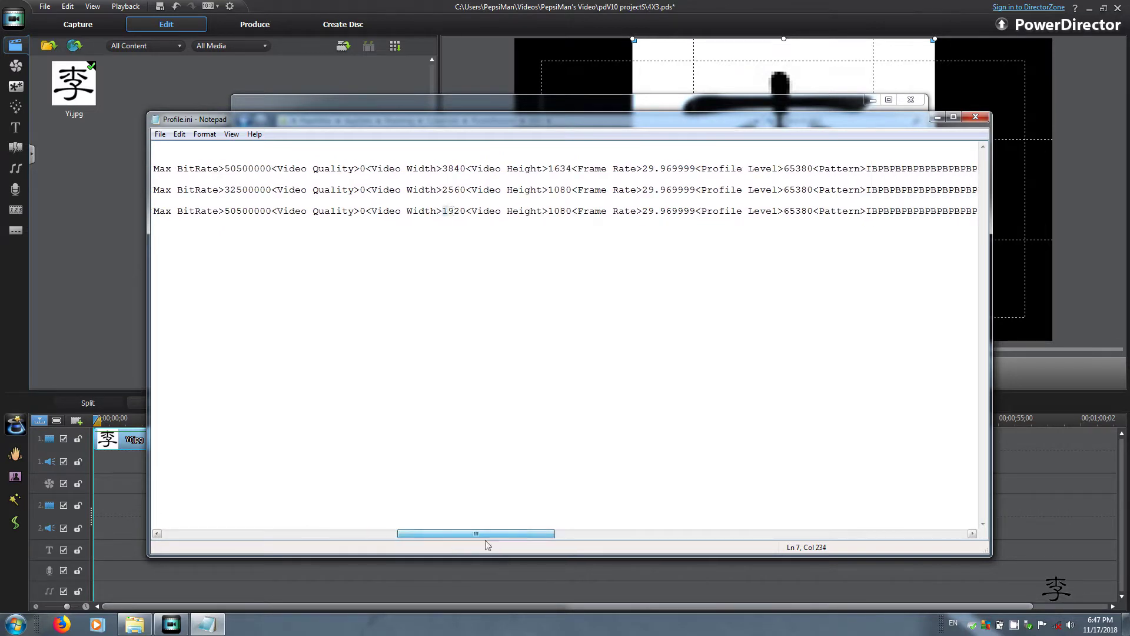
{"action": "left_click_drag", "start_coordinate": [442, 210], "coordinate": [456, 212]}
{"action": "type", "text": "384"}
{"action": "left_click_drag", "start_coordinate": [549, 212], "coordinate": [571, 211]}
{"action": "type", "text": "2160"}
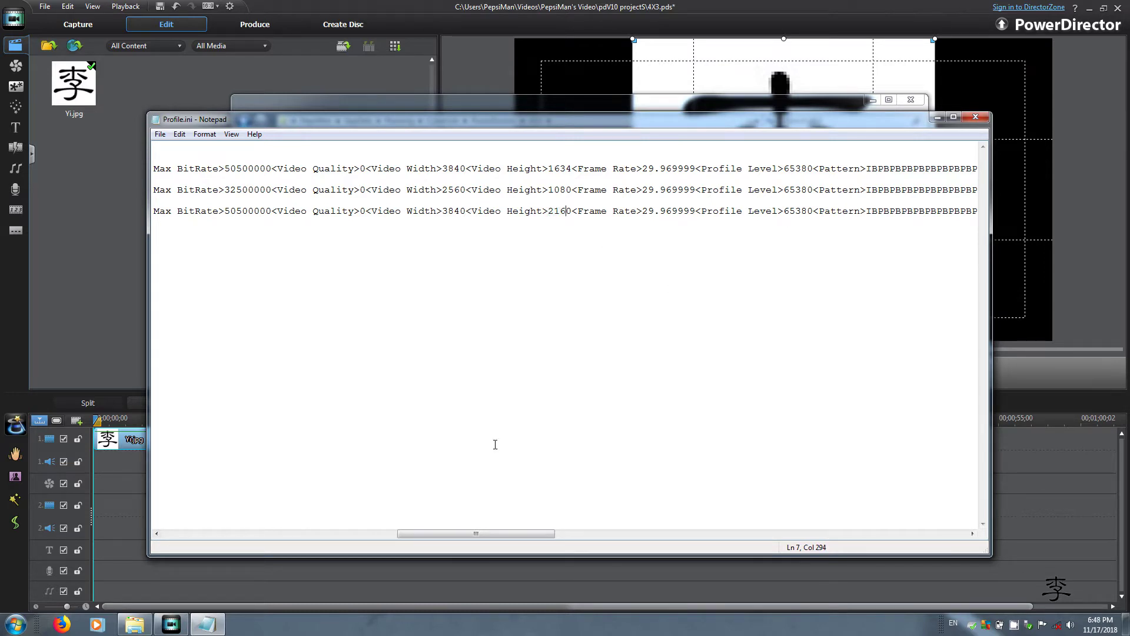
Save the edited Profile.ini
{"action": "left_click_drag", "start_coordinate": [497, 533], "coordinate": [254, 540]}
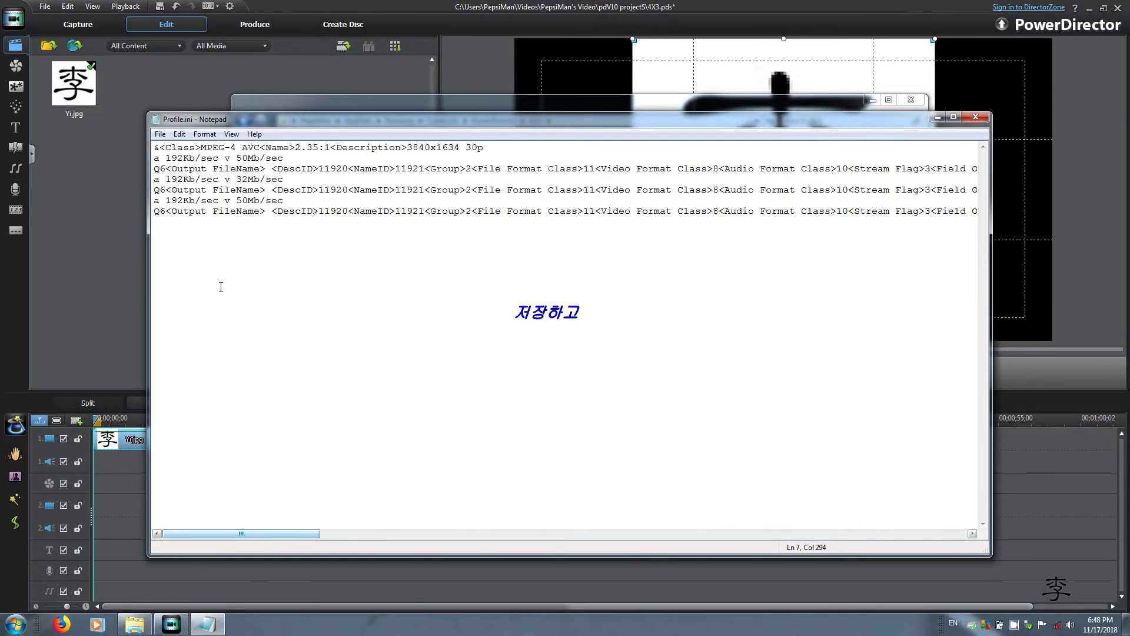
{"action": "left_click", "coordinate": [160, 134]}
{"action": "left_click", "coordinate": [180, 175]}
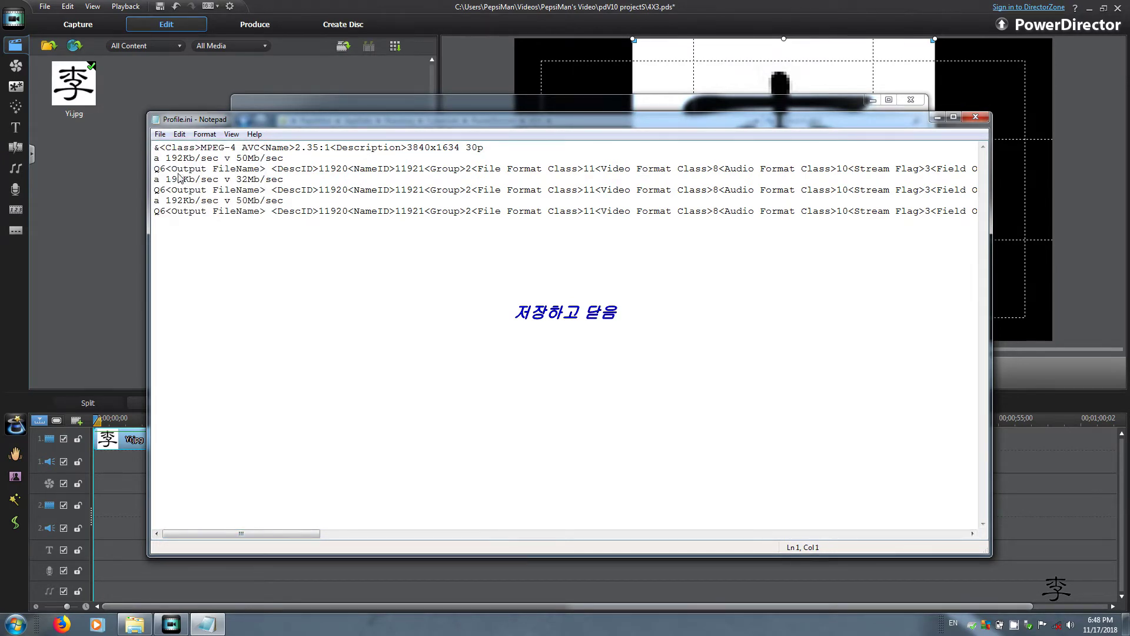
Close Notepad and go to the user's video folder in Explorer's folder tree
{"action": "left_click", "coordinate": [975, 117]}
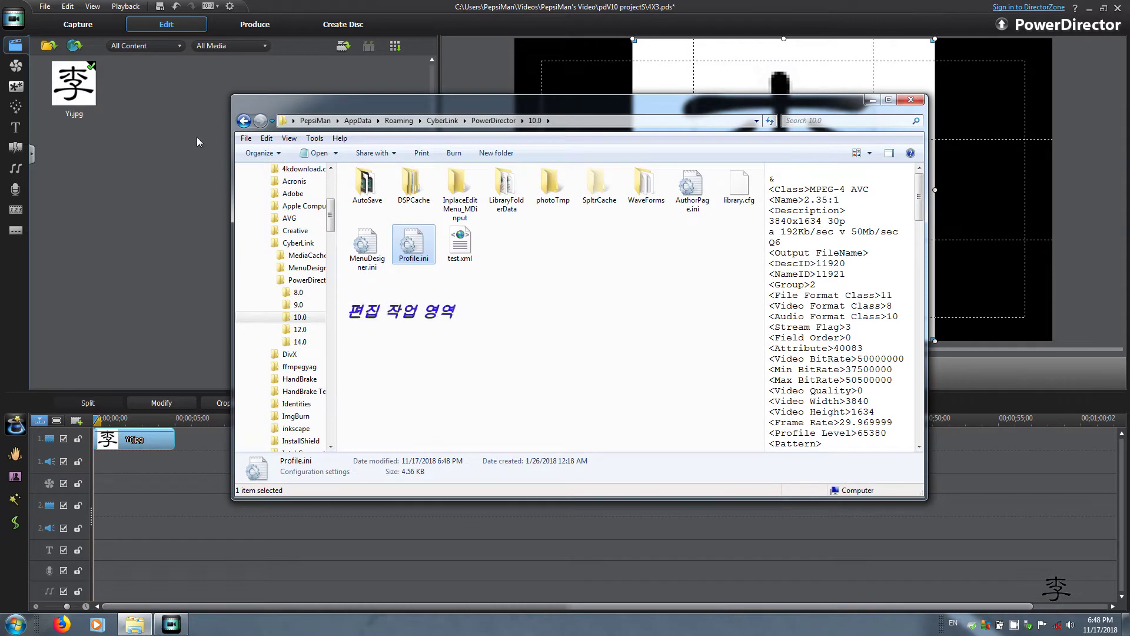
{"action": "left_click_drag", "start_coordinate": [330, 224], "coordinate": [331, 267]}
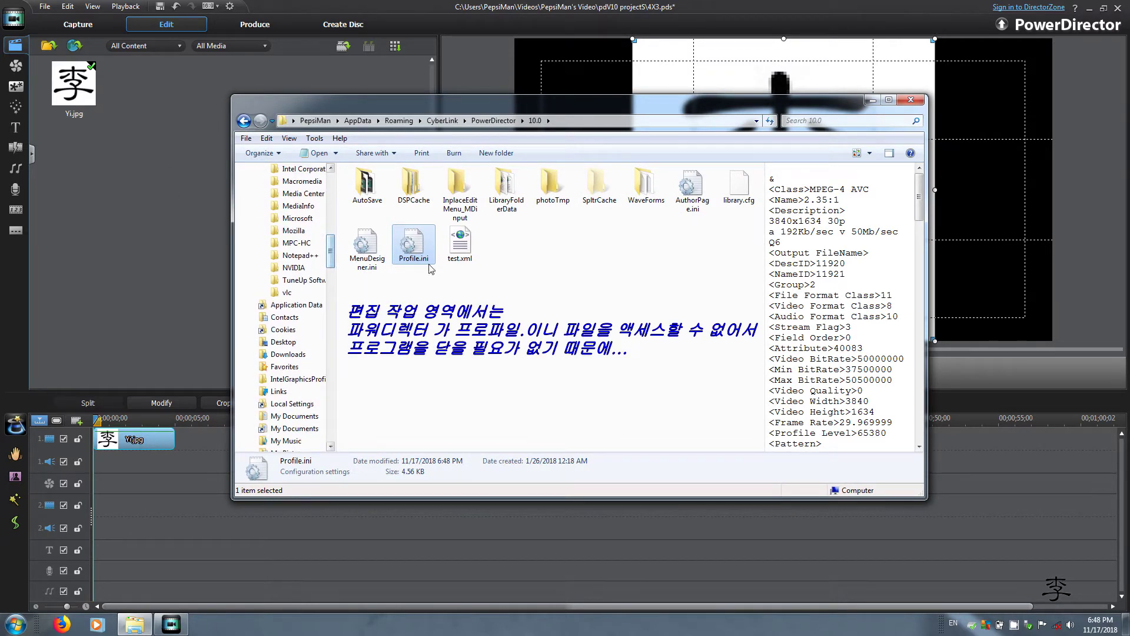
{"action": "left_click_drag", "start_coordinate": [331, 265], "coordinate": [332, 327]}
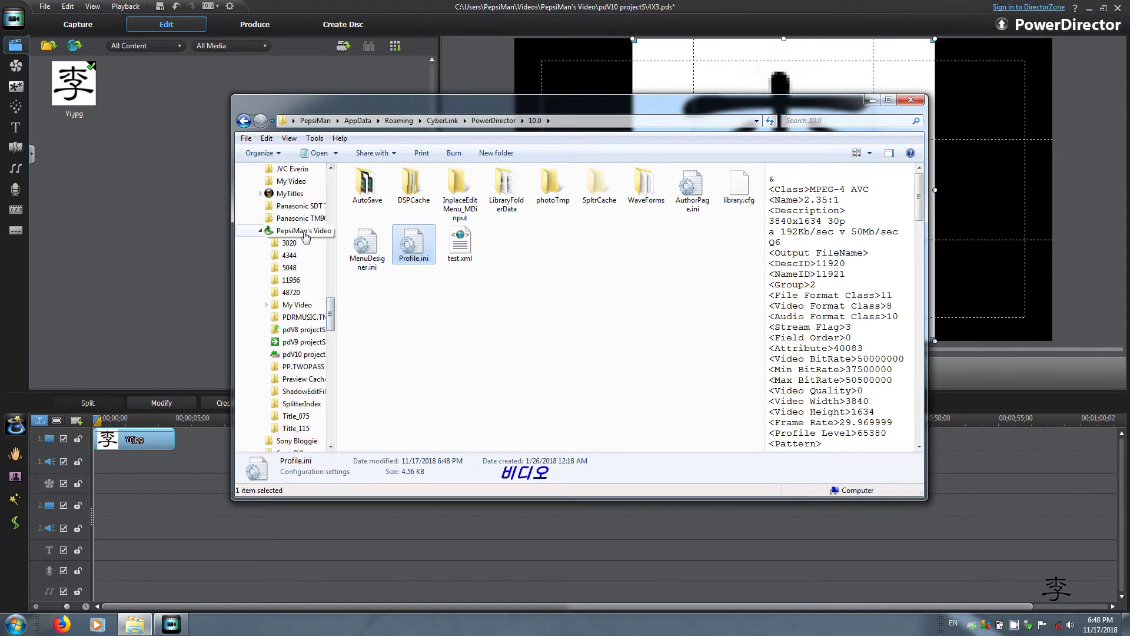
{"action": "left_click", "coordinate": [238, 230]}
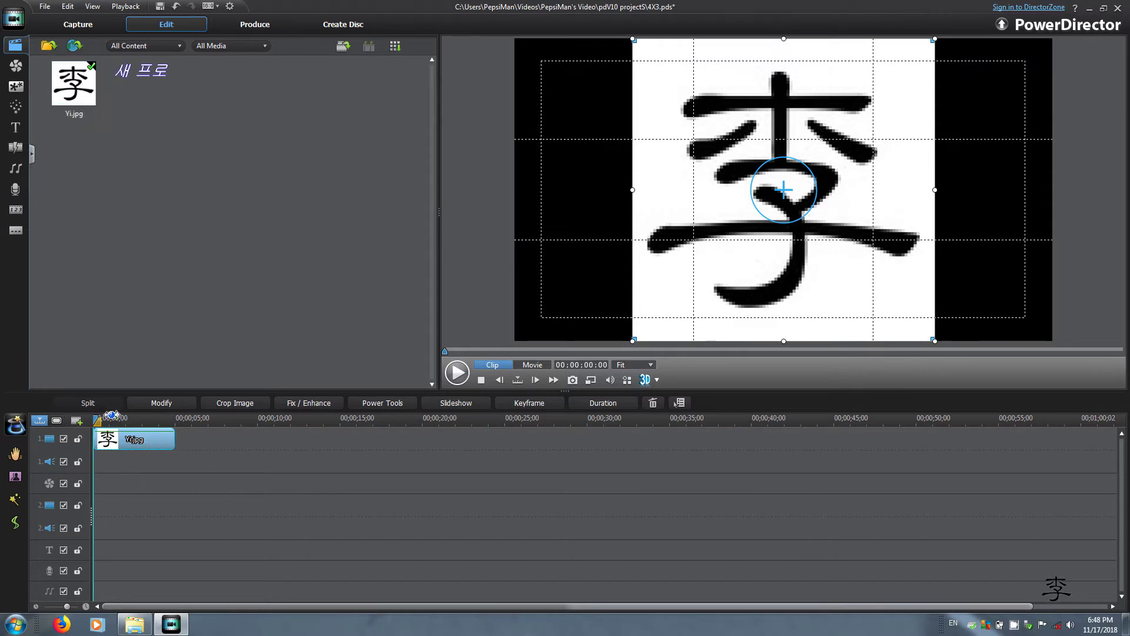
Start a new project, declining to save the old one
{"action": "left_click", "coordinate": [46, 10]}
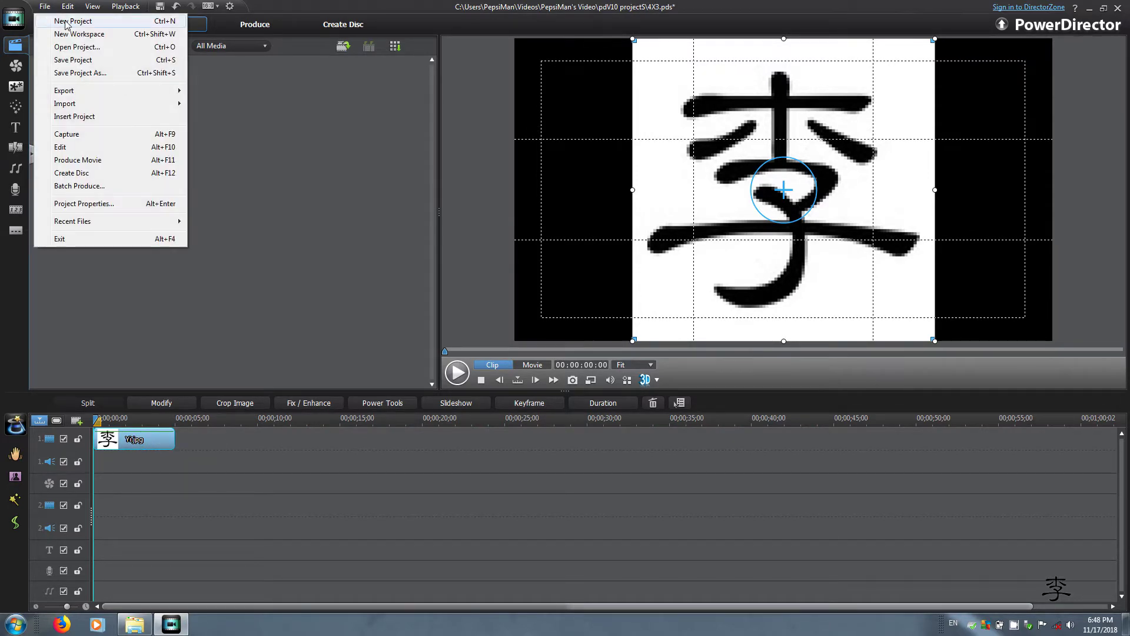
{"action": "left_click", "coordinate": [67, 22]}
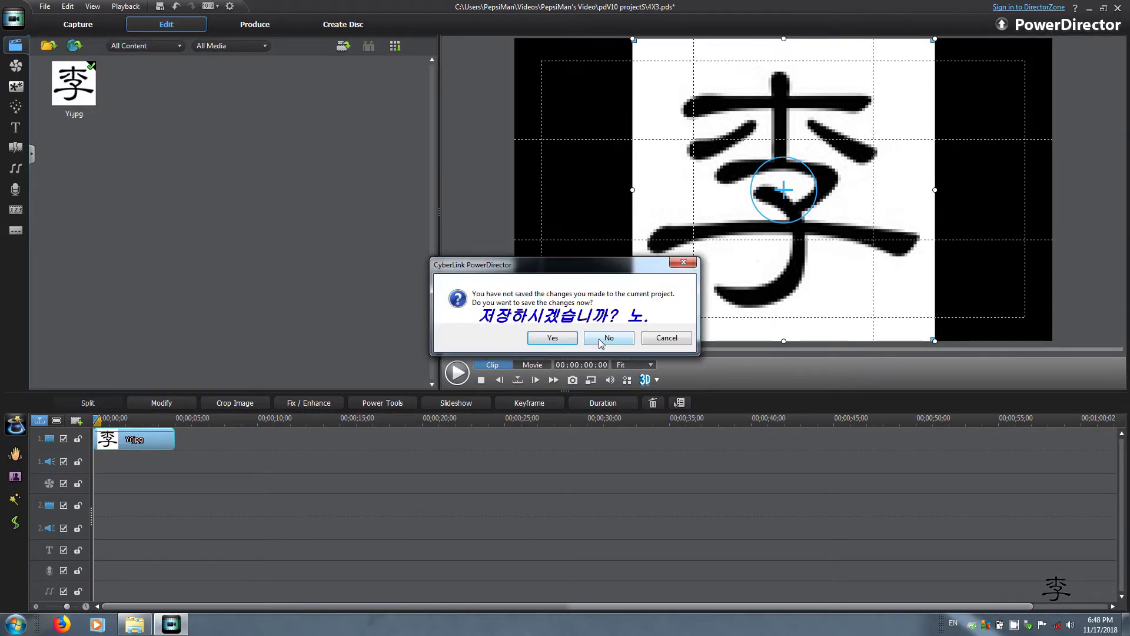
{"action": "left_click", "coordinate": [601, 340]}
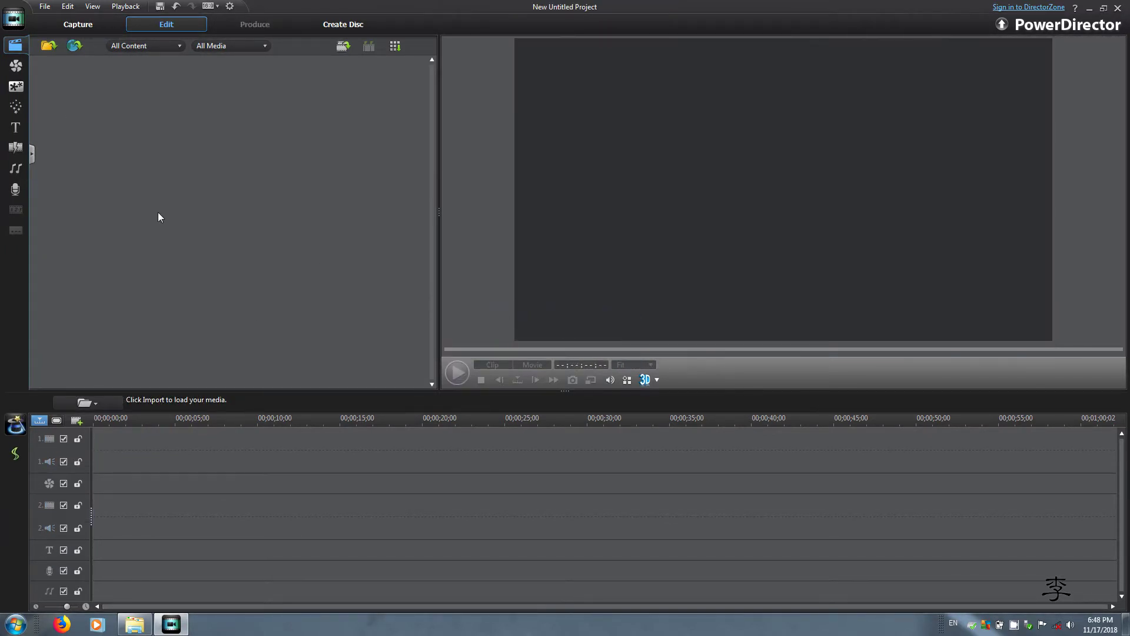
Import route 48.mp4 from the pdV10 projectS folder into the media library
{"action": "left_click", "coordinate": [134, 624]}
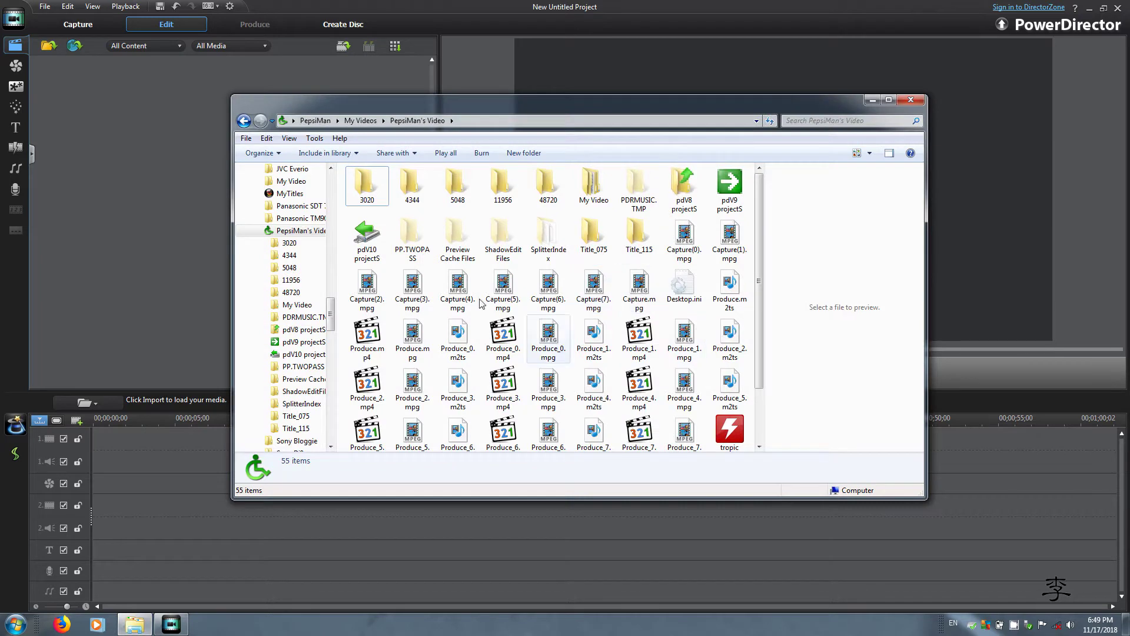
{"action": "left_click", "coordinate": [303, 354]}
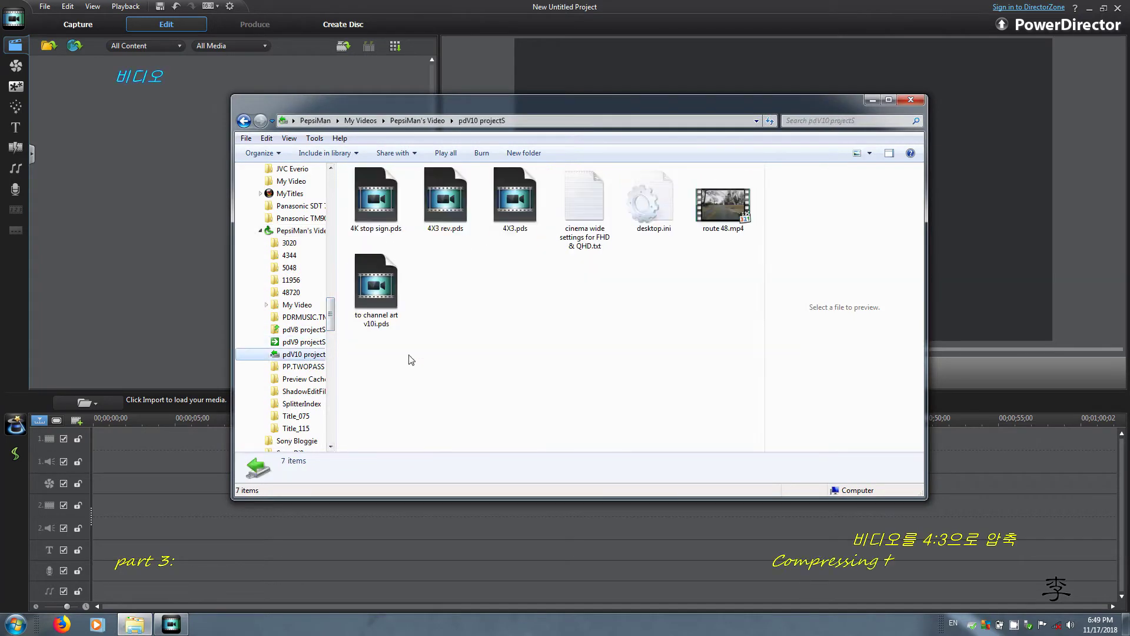
{"action": "left_click_drag", "start_coordinate": [723, 204], "coordinate": [850, 306]}
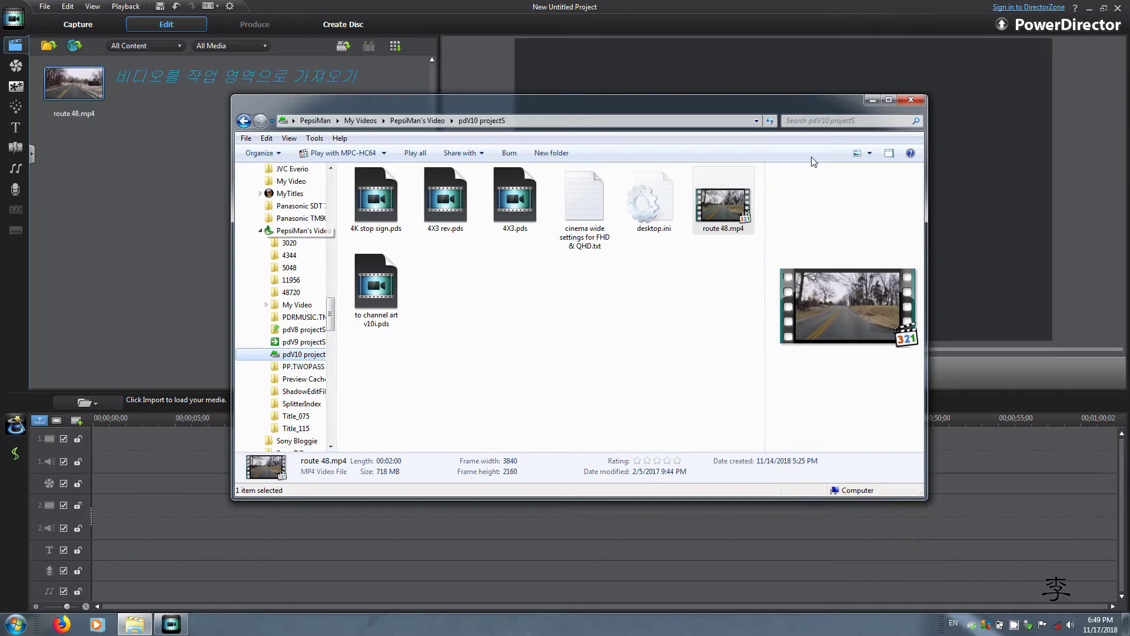
{"action": "left_click", "coordinate": [872, 99]}
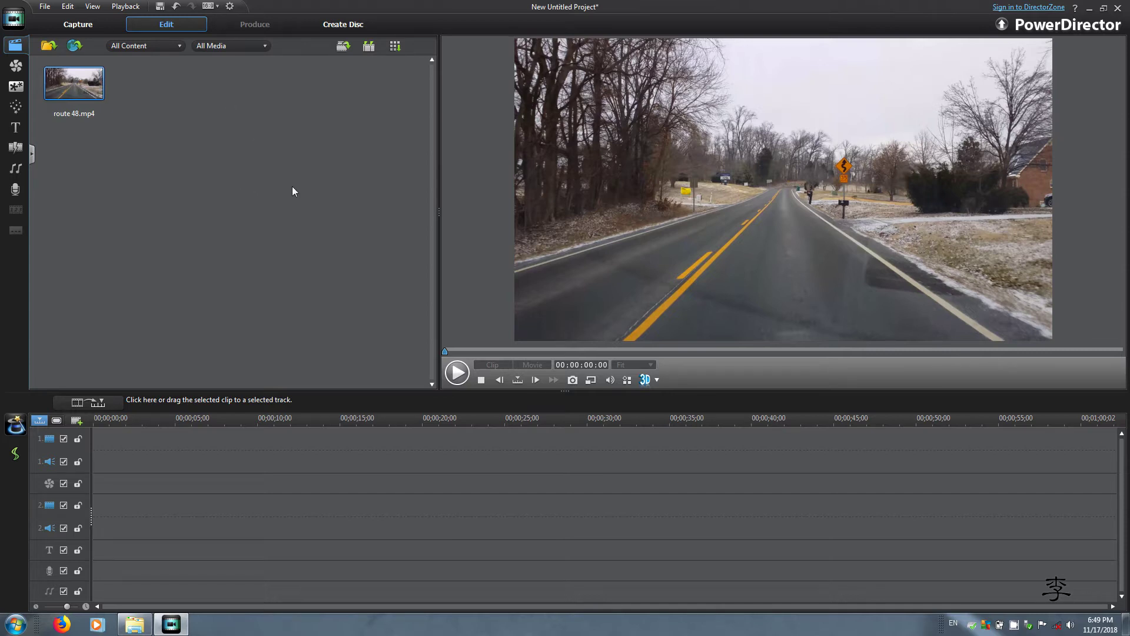
Set the project to 4:3 and put route 48.mp4 on the timeline, keeping 4:3 in the conflict prompt
{"action": "left_click", "coordinate": [210, 9]}
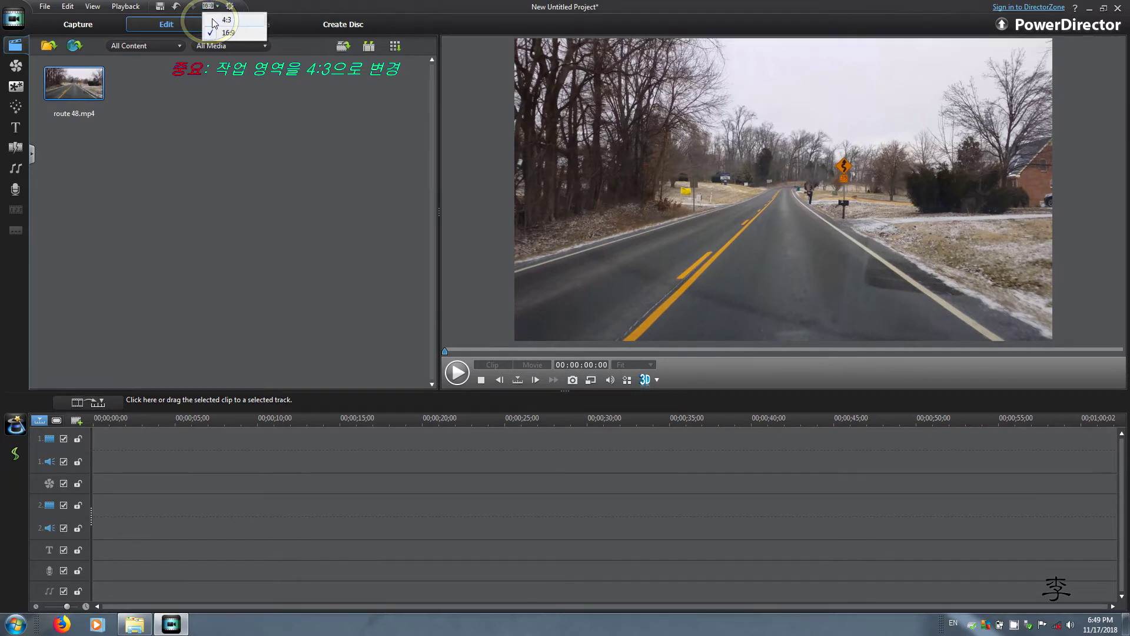
{"action": "left_click", "coordinate": [213, 23]}
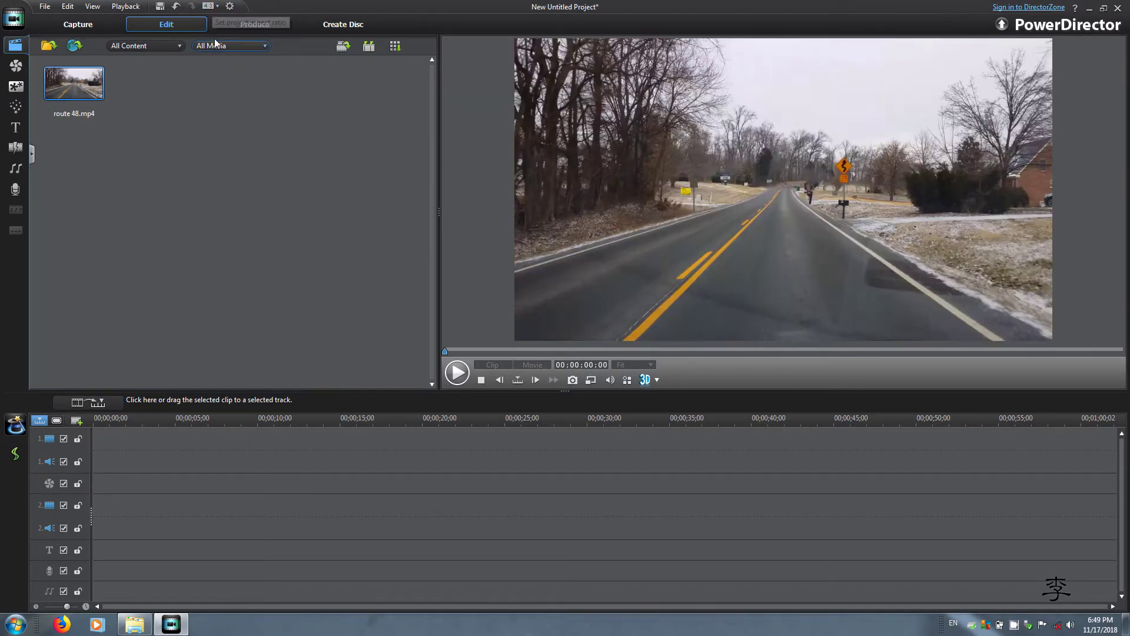
{"action": "left_click_drag", "start_coordinate": [73, 83], "coordinate": [85, 446]}
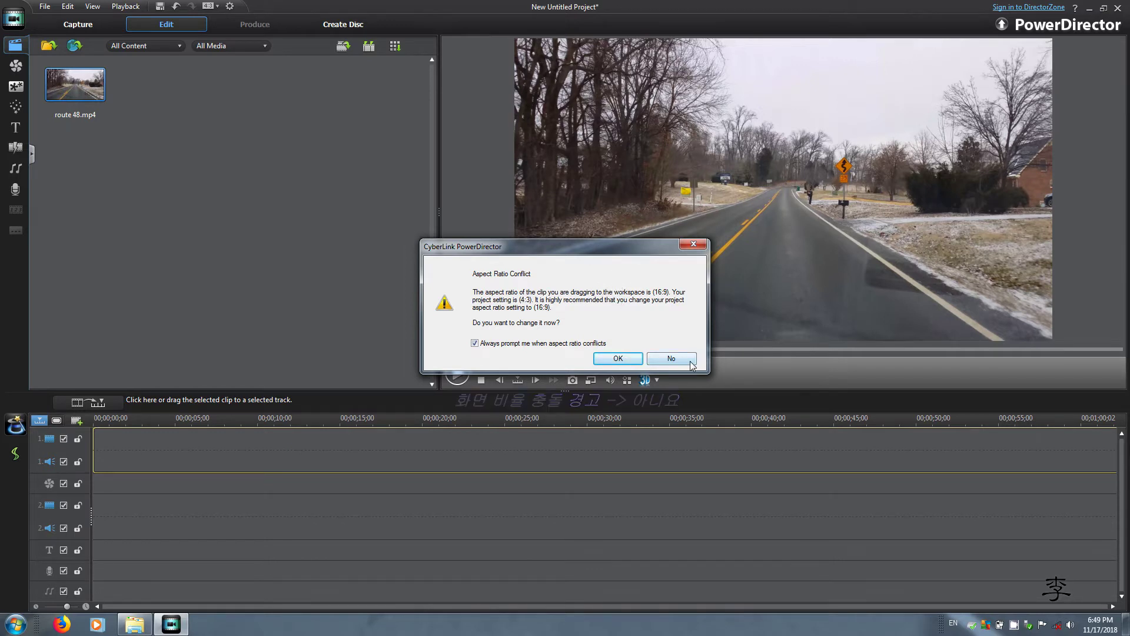
{"action": "left_click", "coordinate": [671, 359]}
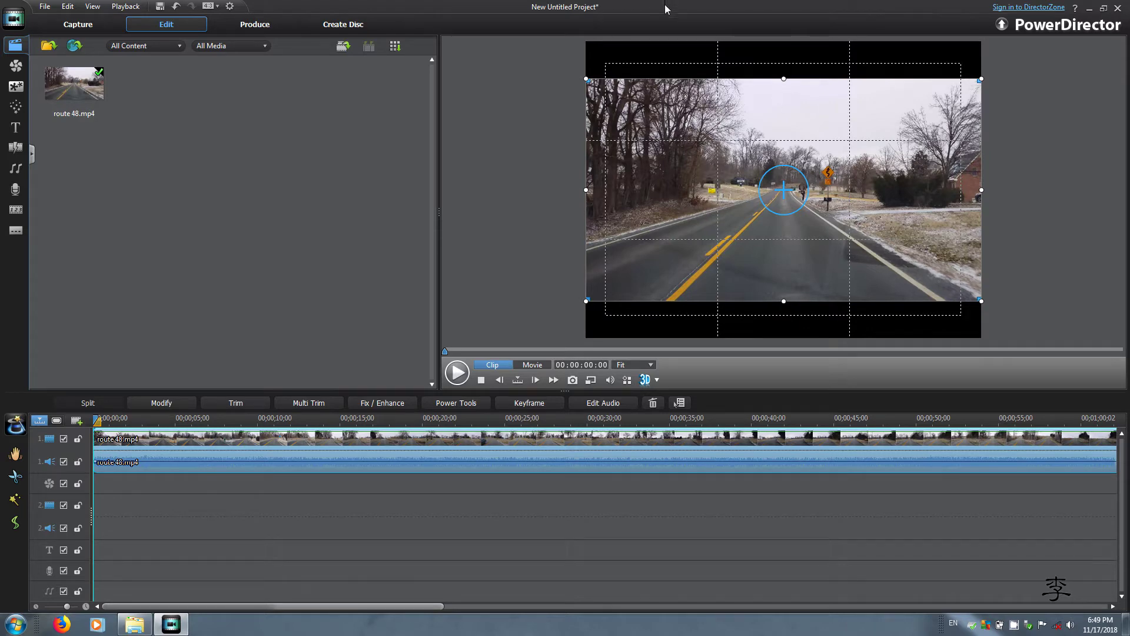
Split the clip at 5 seconds and delete the first piece
{"action": "left_click", "coordinate": [175, 419]}
{"action": "key", "text": "ctrl+t"}
{"action": "left_click", "coordinate": [134, 450]}
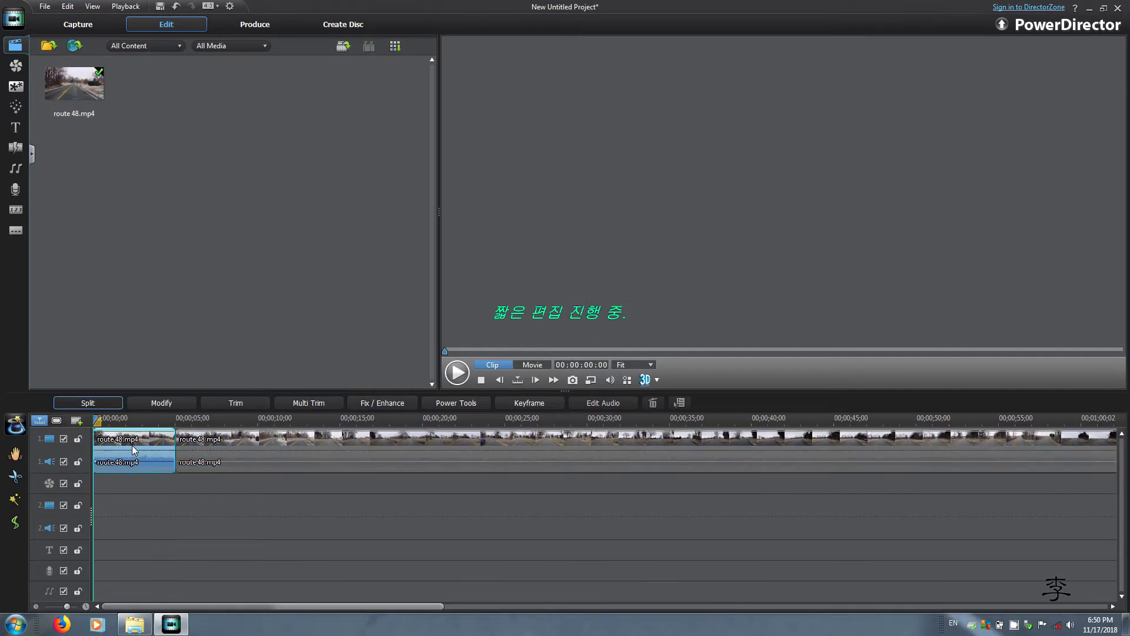
{"action": "key", "text": "Delete"}
Split the clip at about 14 seconds and add a Fade transition at the cut
{"action": "left_click", "coordinate": [323, 438]}
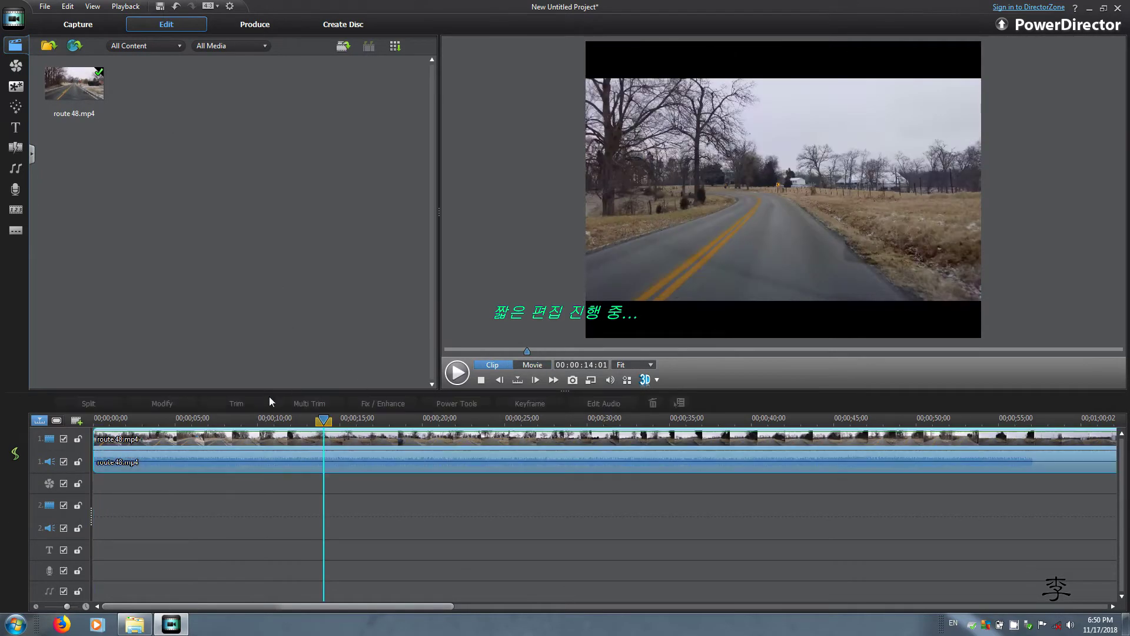
{"action": "key", "text": "ctrl+t"}
{"action": "left_click", "coordinate": [404, 419]}
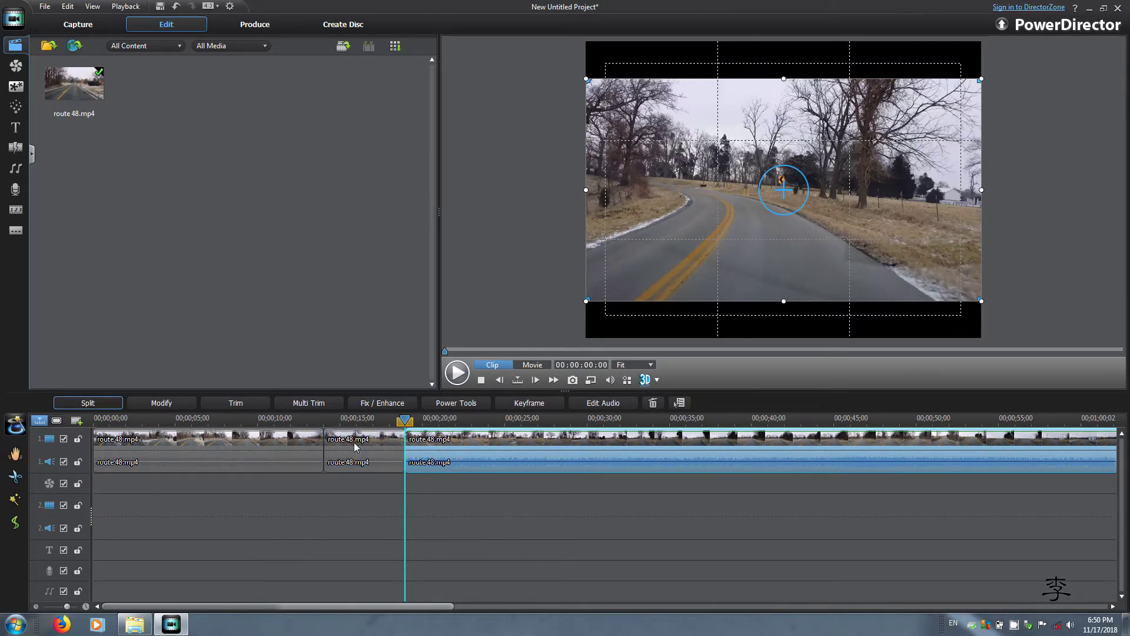
{"action": "right_click", "coordinate": [355, 447]}
{"action": "left_click", "coordinate": [16, 147]}
{"action": "left_click_drag", "start_coordinate": [167, 88], "coordinate": [106, 448]}
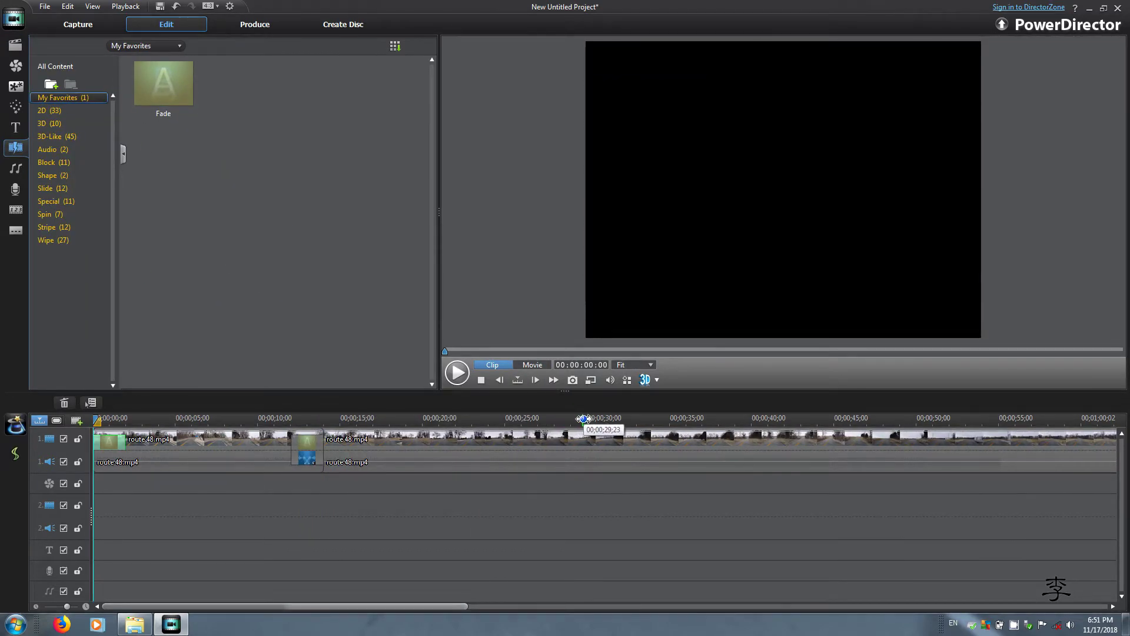
Cut off the footage after 29.8 seconds and add a Fade transition at the end
{"action": "left_click", "coordinate": [585, 442]}
{"action": "key", "text": "ctrl+t"}
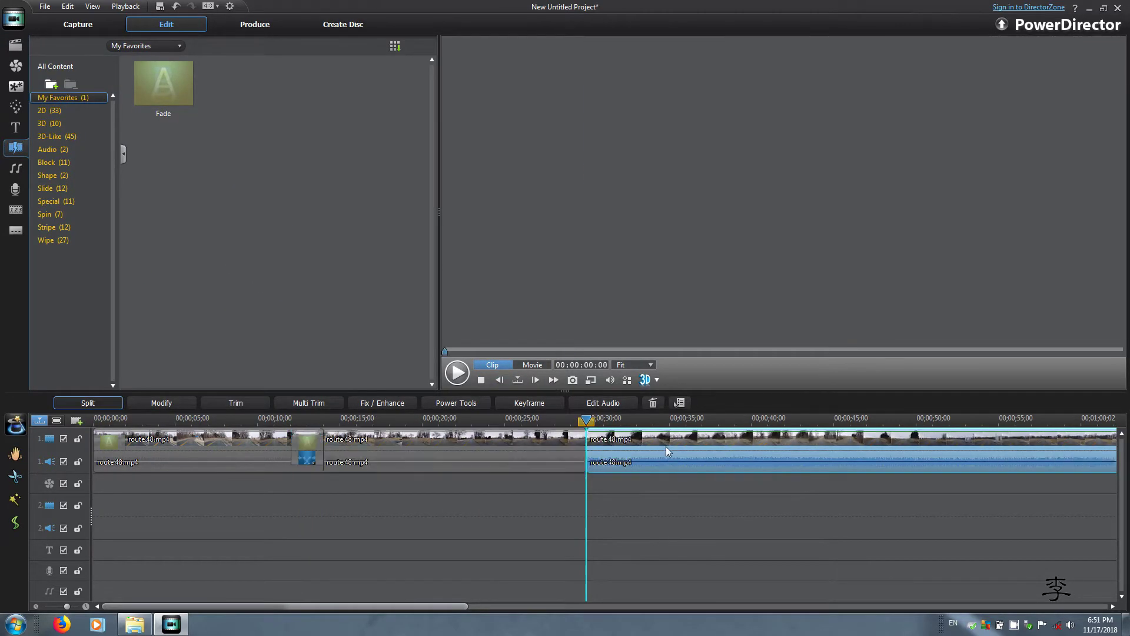
{"action": "key", "text": "Delete"}
{"action": "left_click_drag", "start_coordinate": [163, 88], "coordinate": [580, 442]}
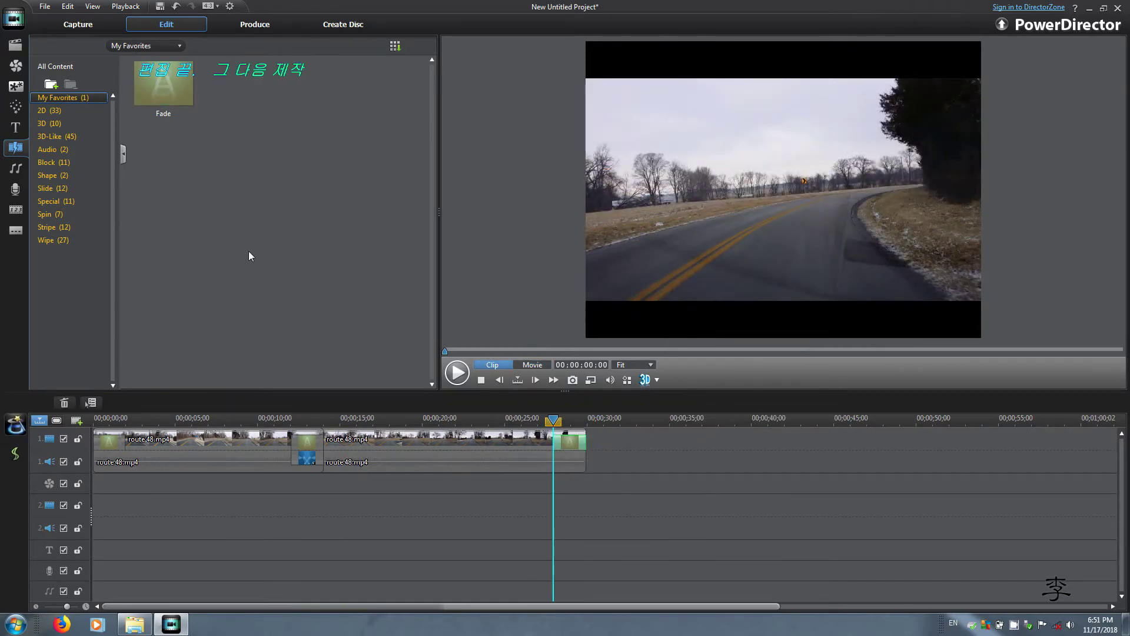
{"action": "left_click", "coordinate": [253, 24]}
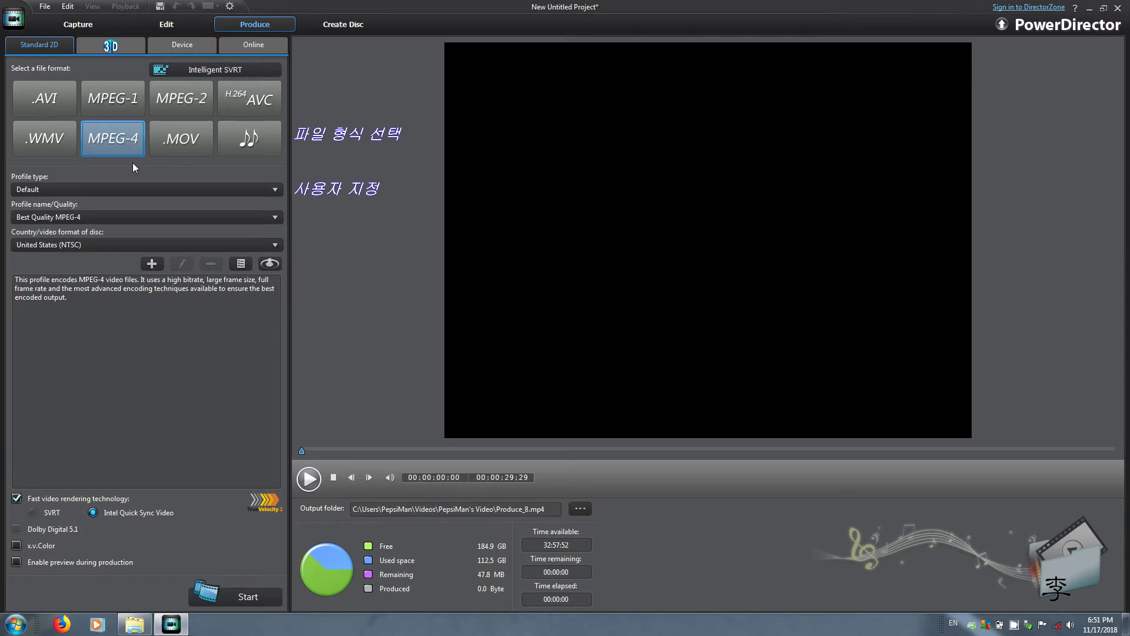
Produce using the Custom MPEG-4 2.35:1 profile with output name Produce_4x3.mp4
{"action": "left_click", "coordinate": [122, 189]}
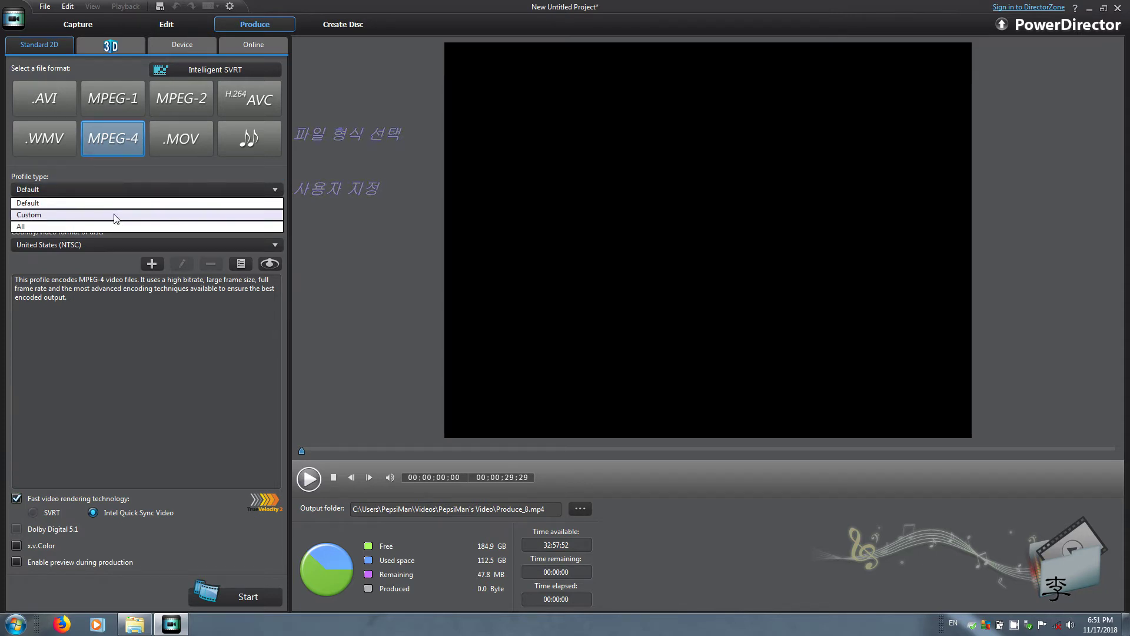
{"action": "left_click", "coordinate": [115, 214]}
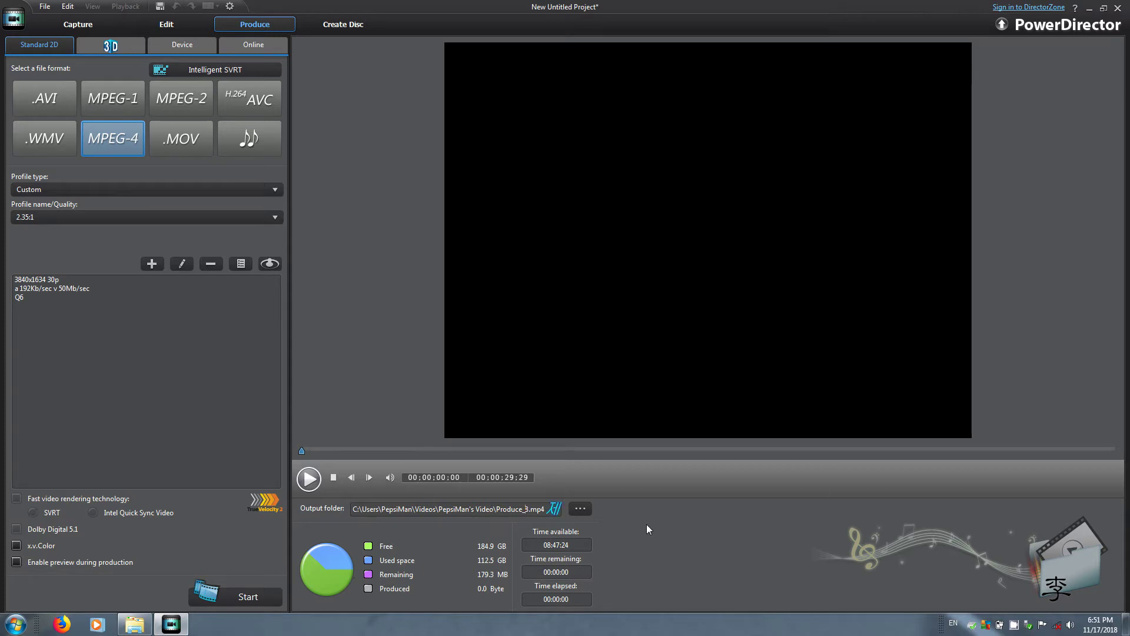
{"action": "key", "text": "Delete"}
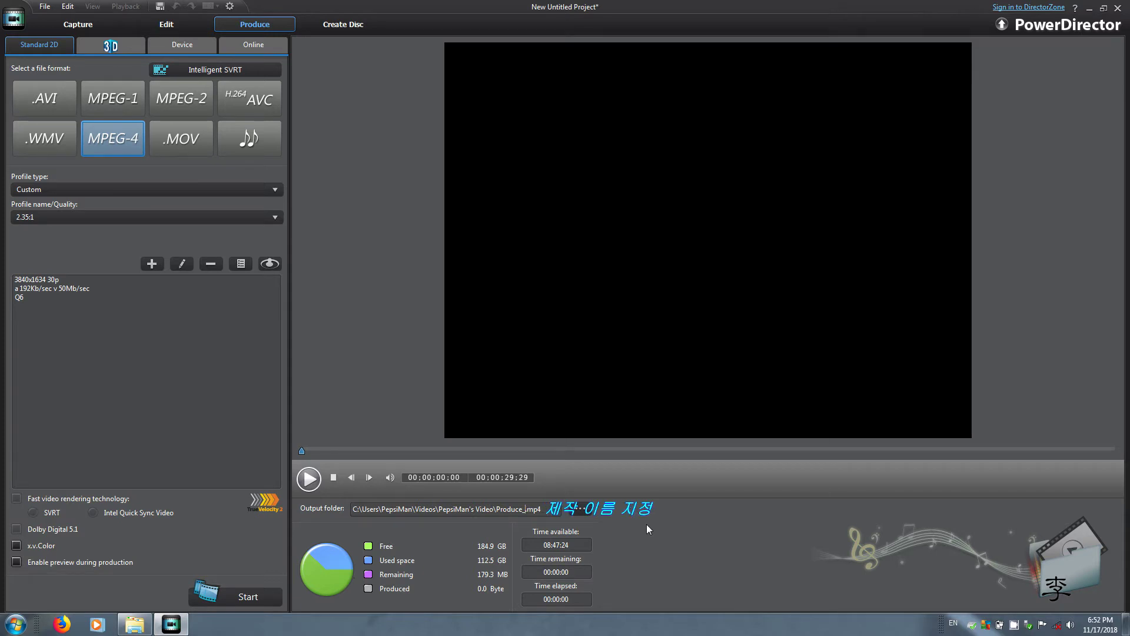
{"action": "type", "text": "4x3"}
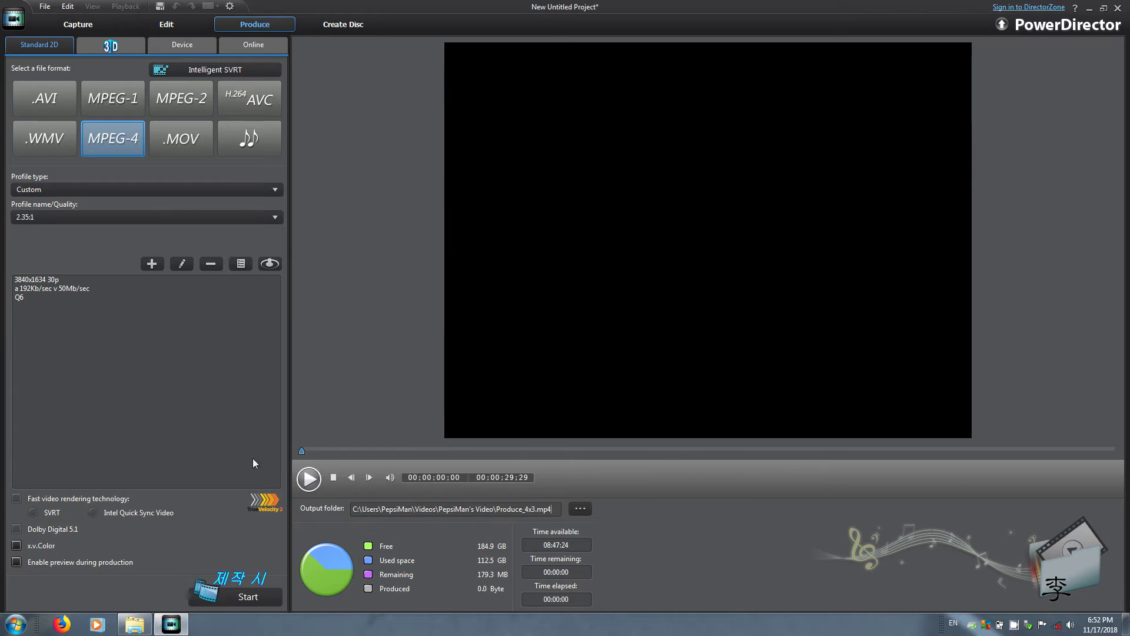
{"action": "left_click", "coordinate": [248, 597]}
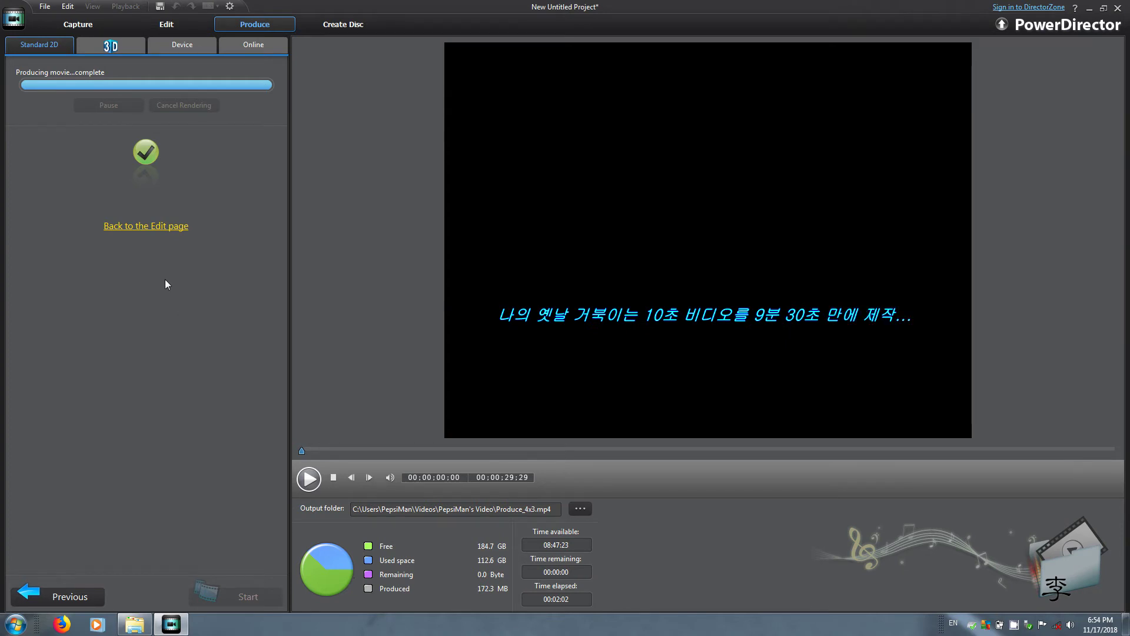
Back on the Edit page, check Produce_4x3.mp4's properties: H.264, 3840x1634, 48 Mbps
{"action": "left_click", "coordinate": [159, 231]}
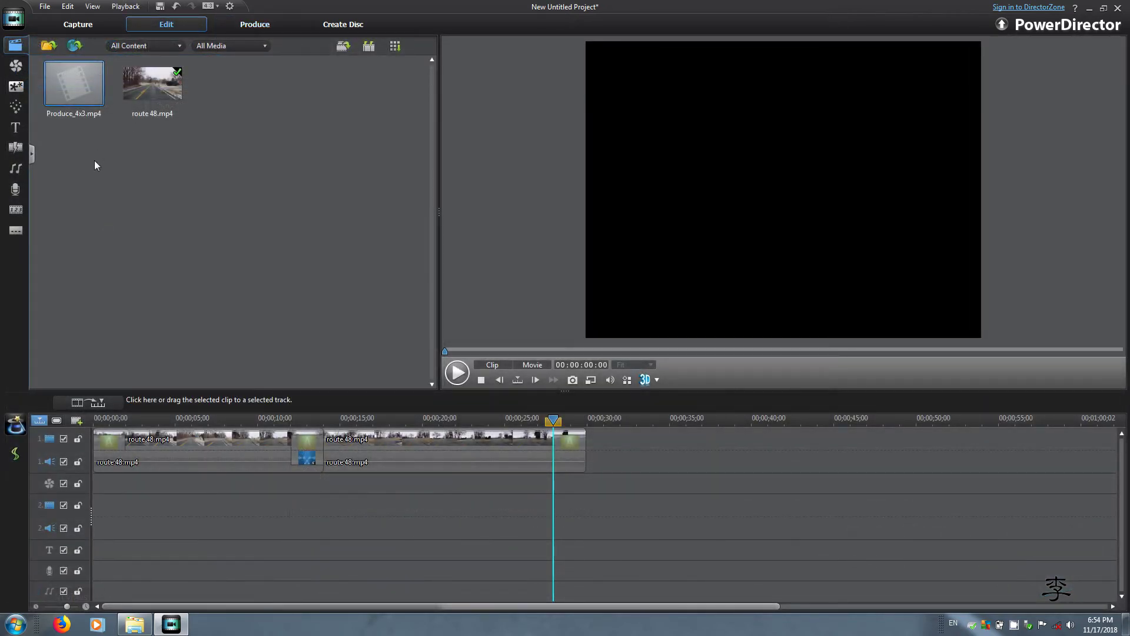
{"action": "right_click", "coordinate": [85, 88]}
{"action": "left_click", "coordinate": [148, 300]}
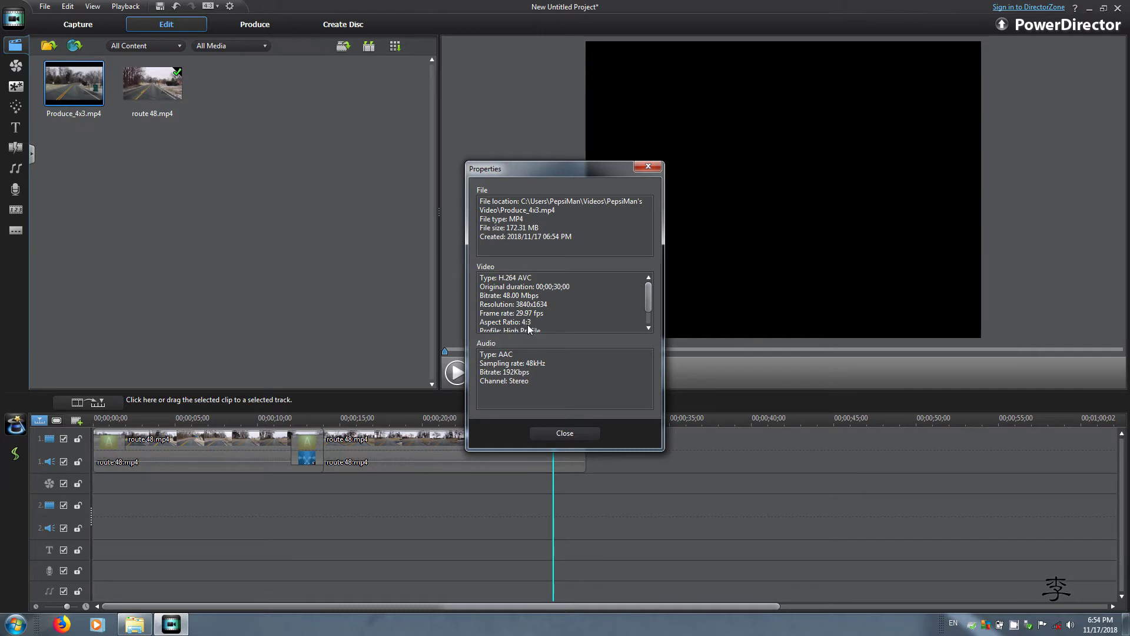
{"action": "left_click", "coordinate": [593, 435]}
{"action": "left_click", "coordinate": [234, 440]}
Remove the route 48 clips and place Produce_4x3.mp4 on the first track
{"action": "right_click", "coordinate": [234, 441]}
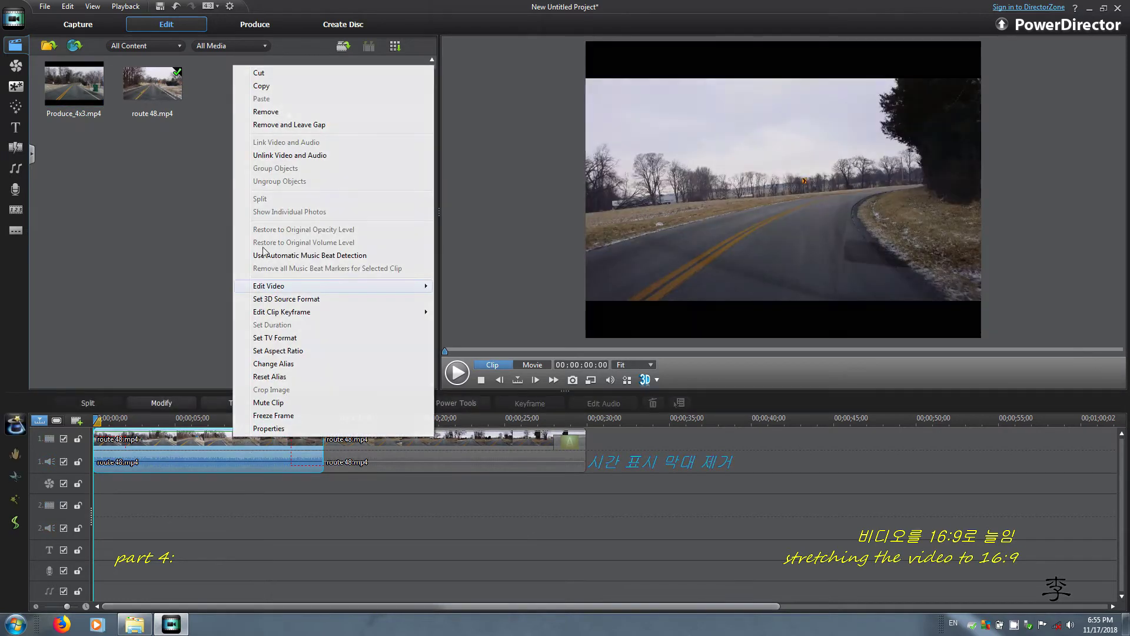
{"action": "left_click", "coordinate": [294, 109]}
{"action": "left_click_drag", "start_coordinate": [85, 101], "coordinate": [79, 447]}
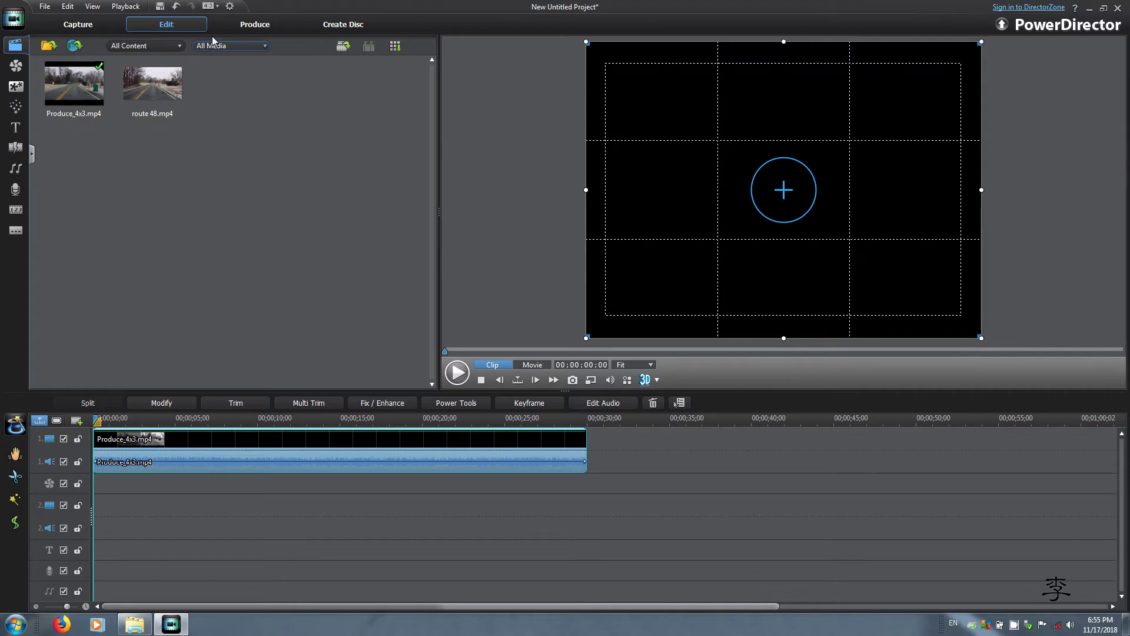
Switch the project aspect ratio to 16:9
{"action": "left_click", "coordinate": [214, 12]}
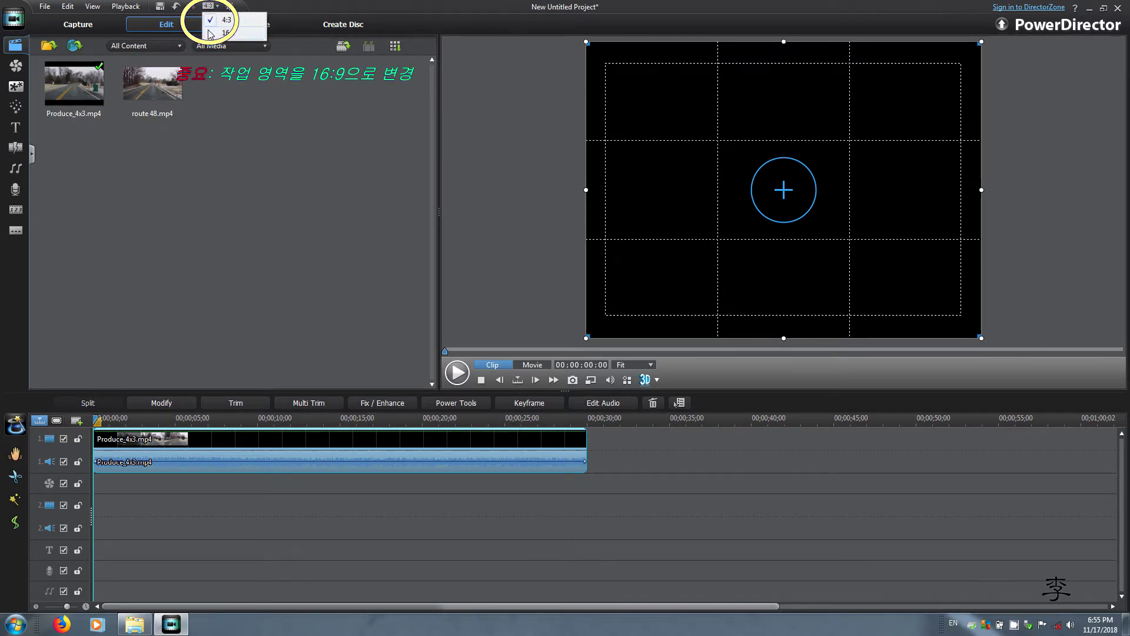
{"action": "left_click", "coordinate": [210, 32]}
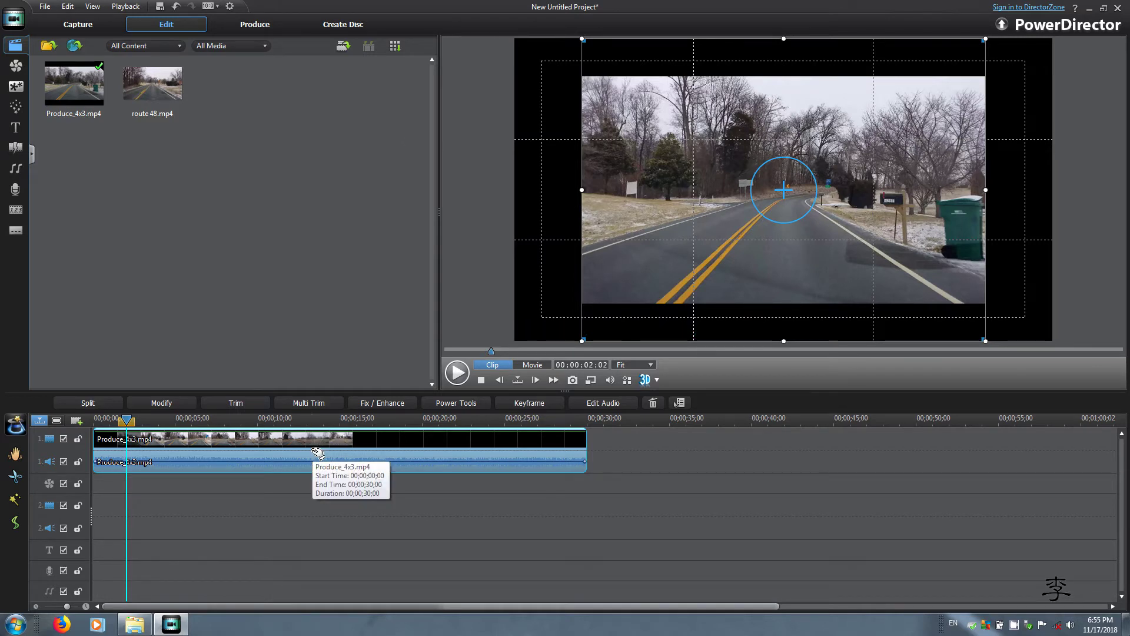
{"action": "right_click", "coordinate": [316, 451]}
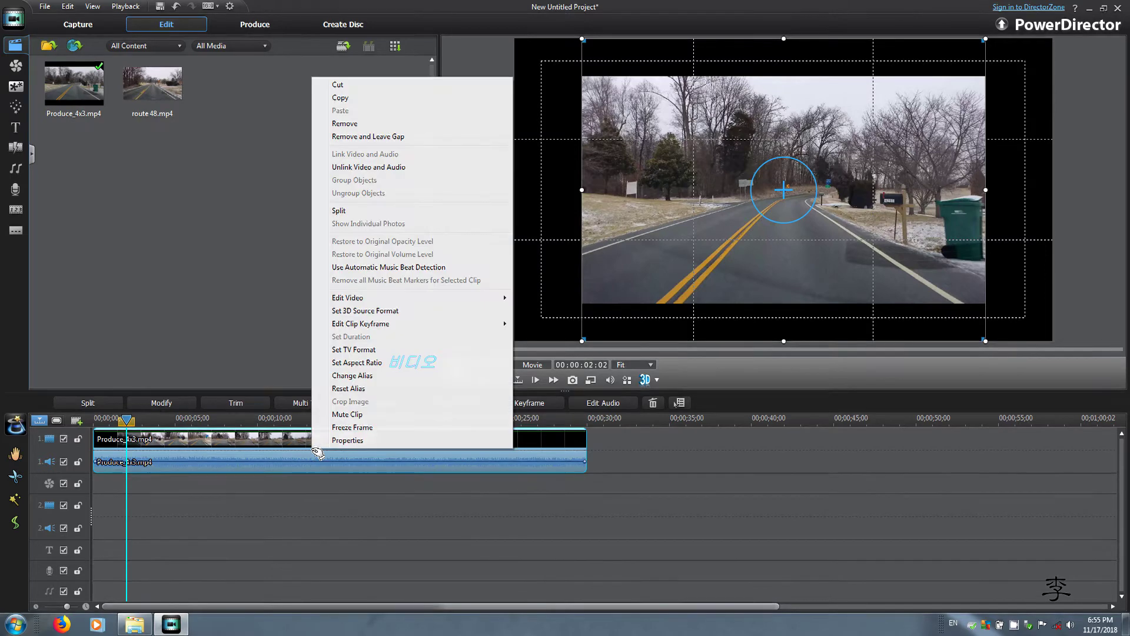
Mark the clip as 4:3 with Stretch to 16:9, applied to all video clips
{"action": "left_click", "coordinate": [352, 362]}
{"action": "left_click_drag", "start_coordinate": [277, 150], "coordinate": [255, 155]}
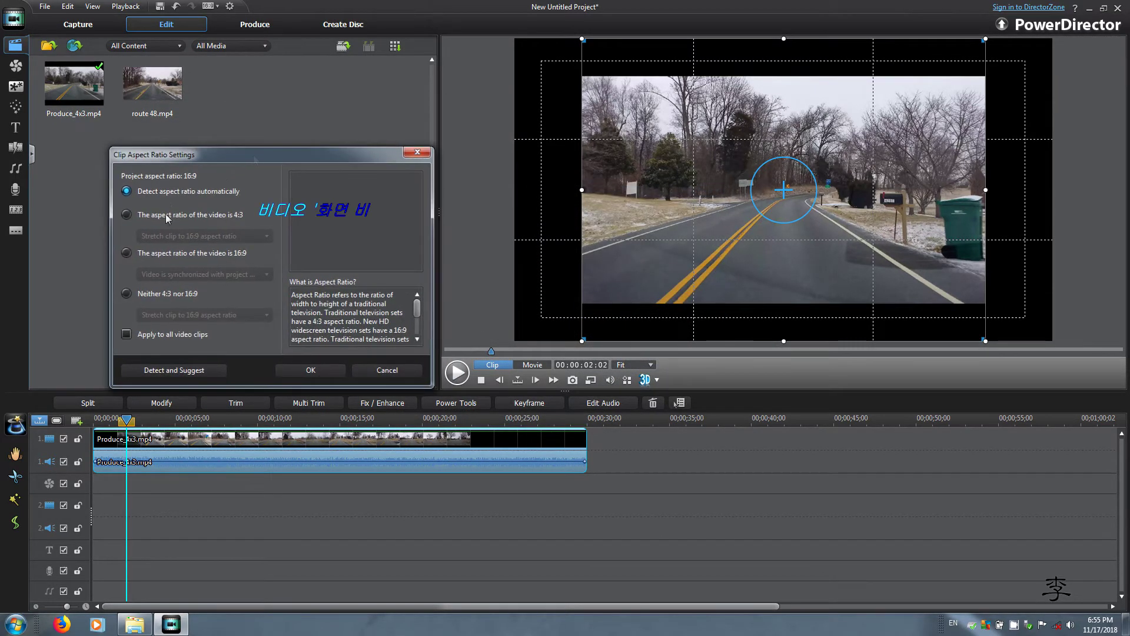
{"action": "left_click", "coordinate": [131, 216]}
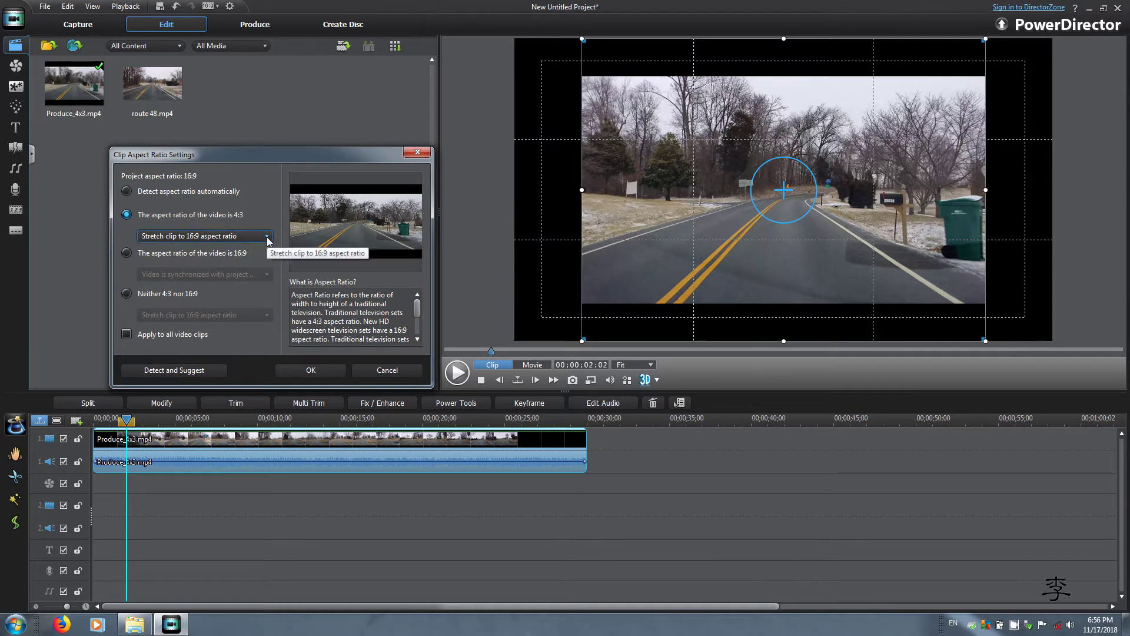
{"action": "left_click", "coordinate": [267, 237]}
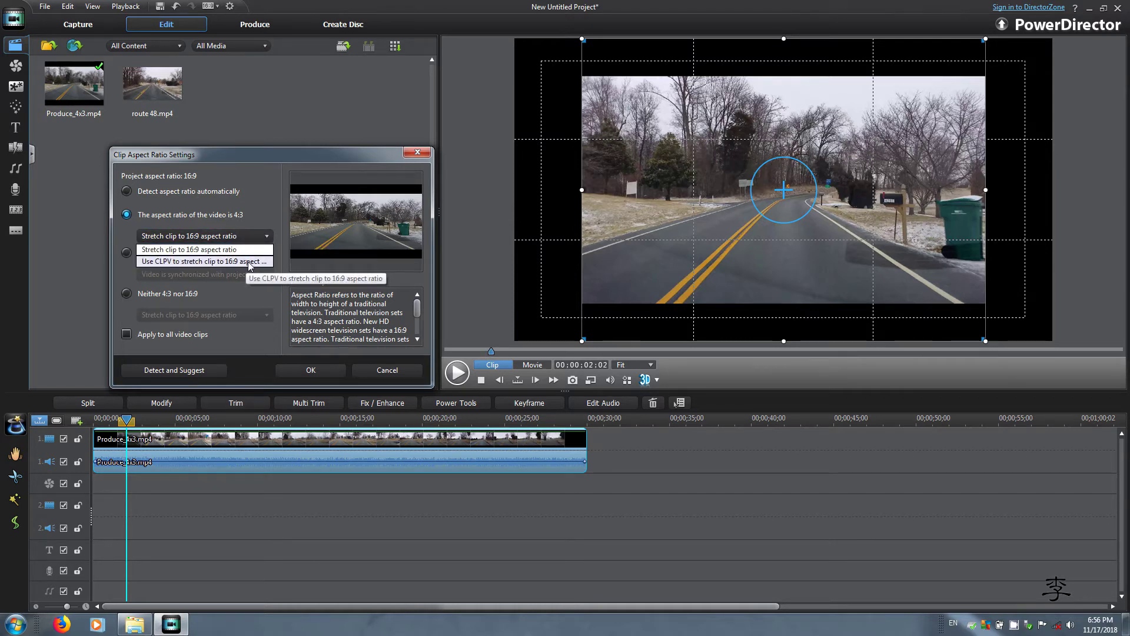
{"action": "left_click", "coordinate": [249, 263]}
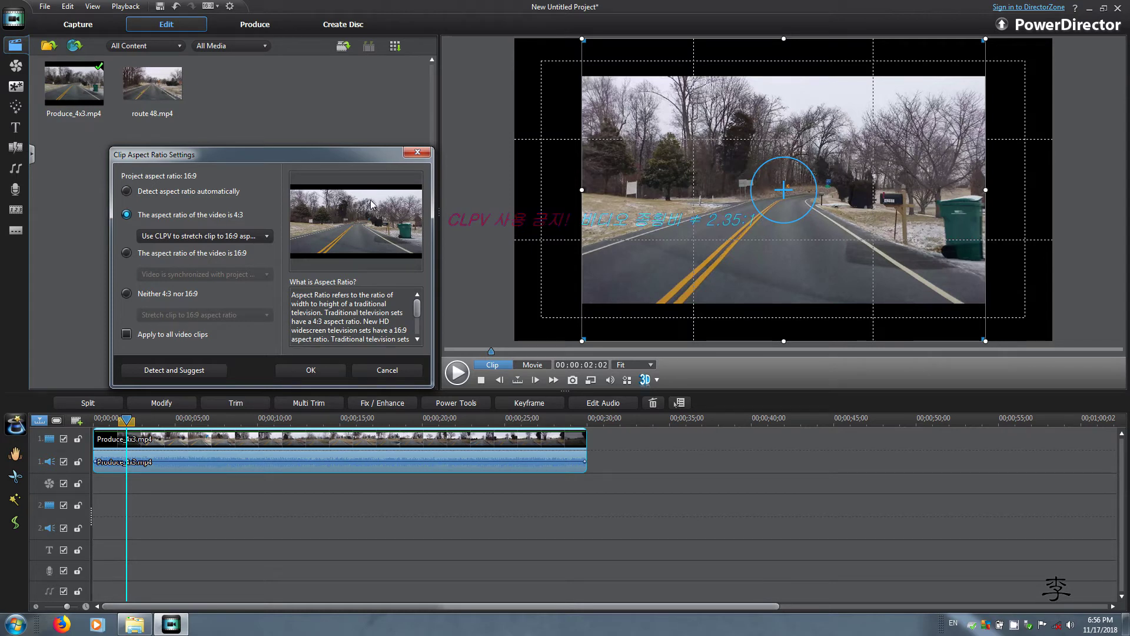
{"action": "left_click", "coordinate": [266, 238]}
{"action": "left_click", "coordinate": [266, 253]}
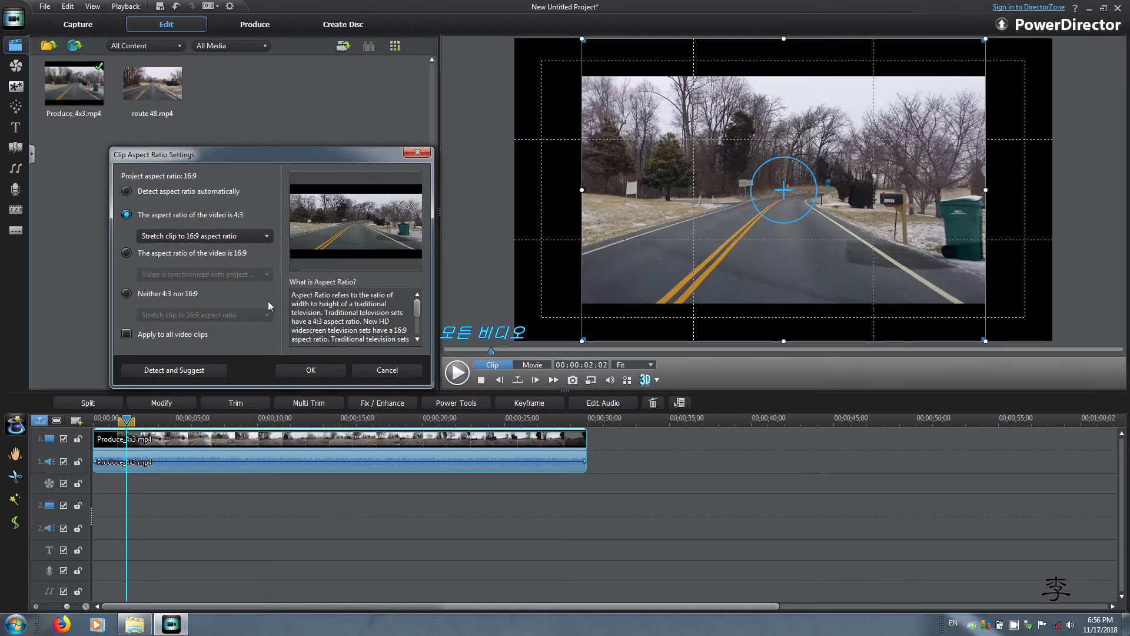
{"action": "left_click", "coordinate": [126, 335]}
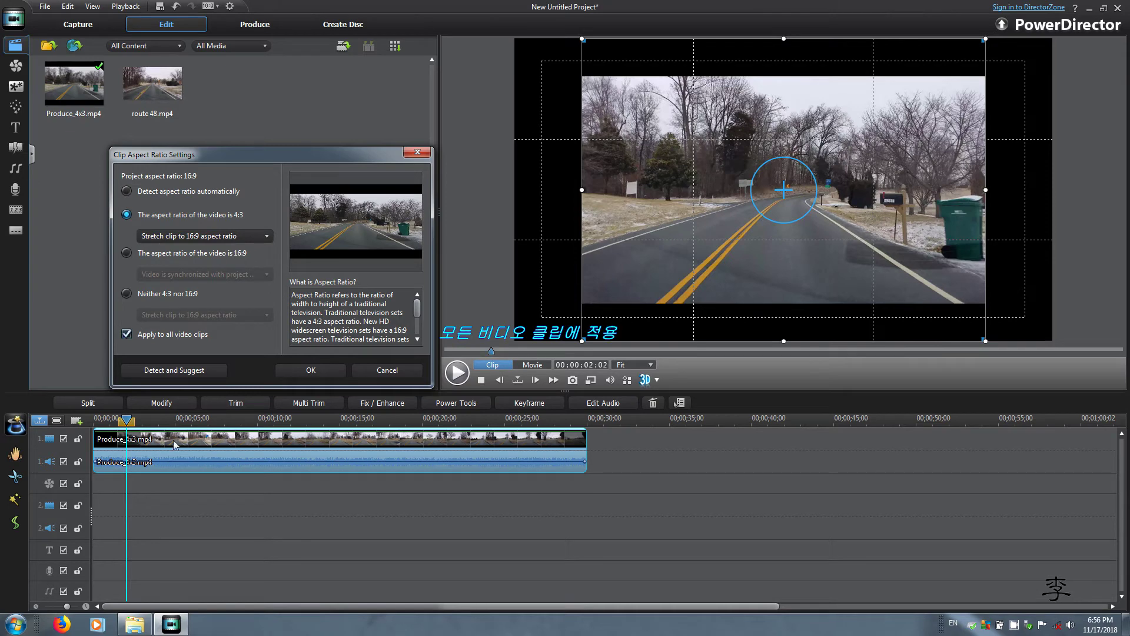
{"action": "left_click", "coordinate": [310, 370]}
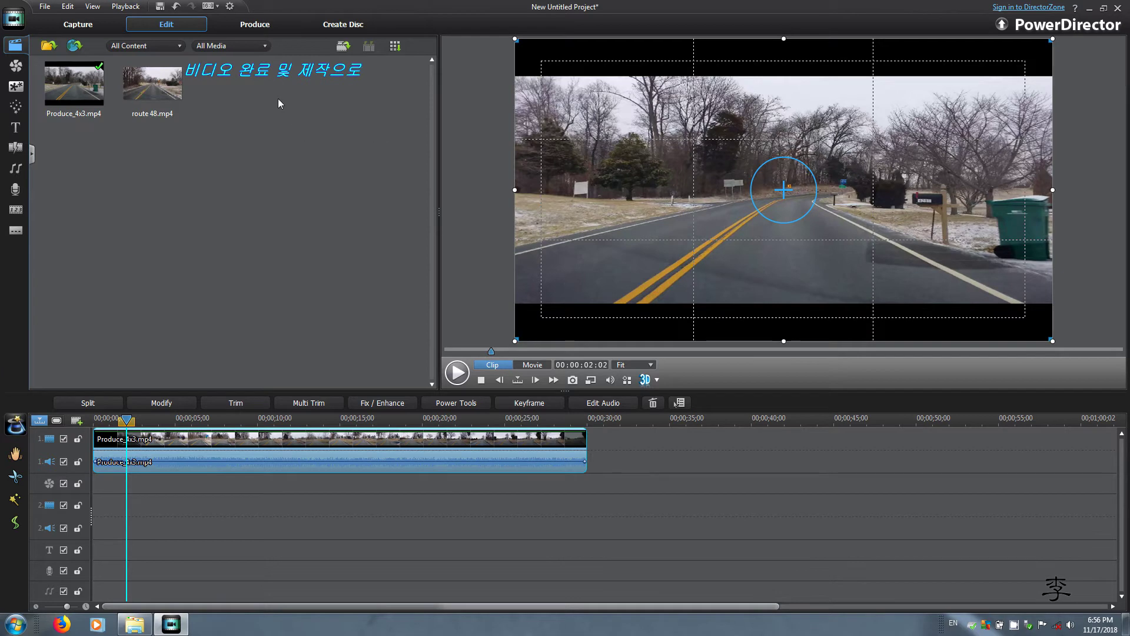
In the Produce page, select the custom 4K(QfHD) MPEG-4 profile
{"action": "left_click", "coordinate": [257, 24]}
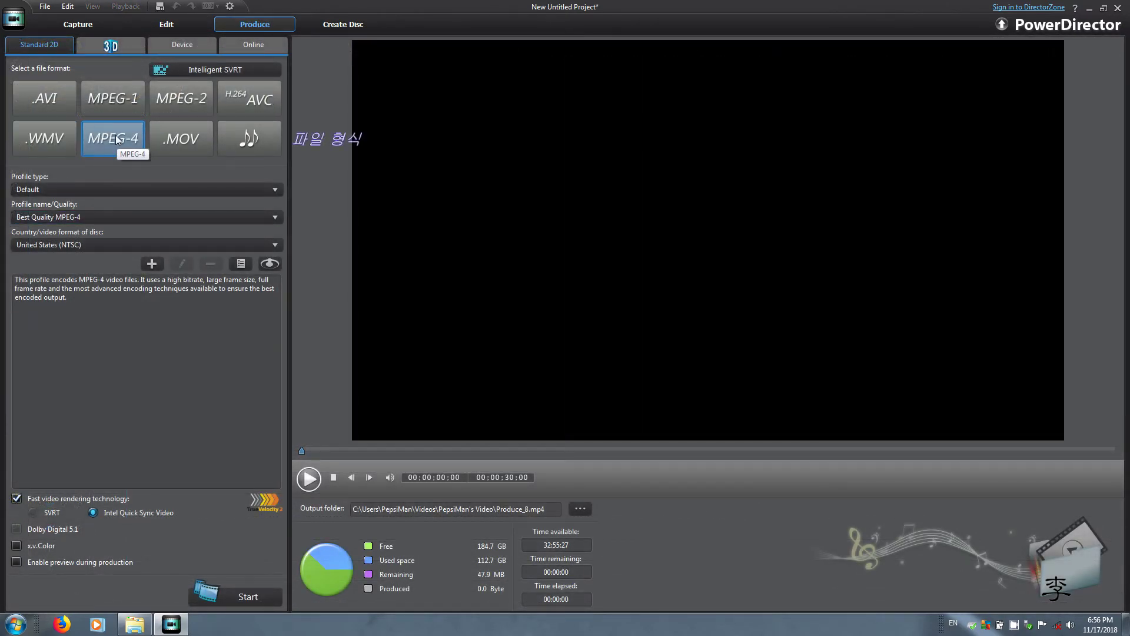
{"action": "left_click", "coordinate": [106, 191]}
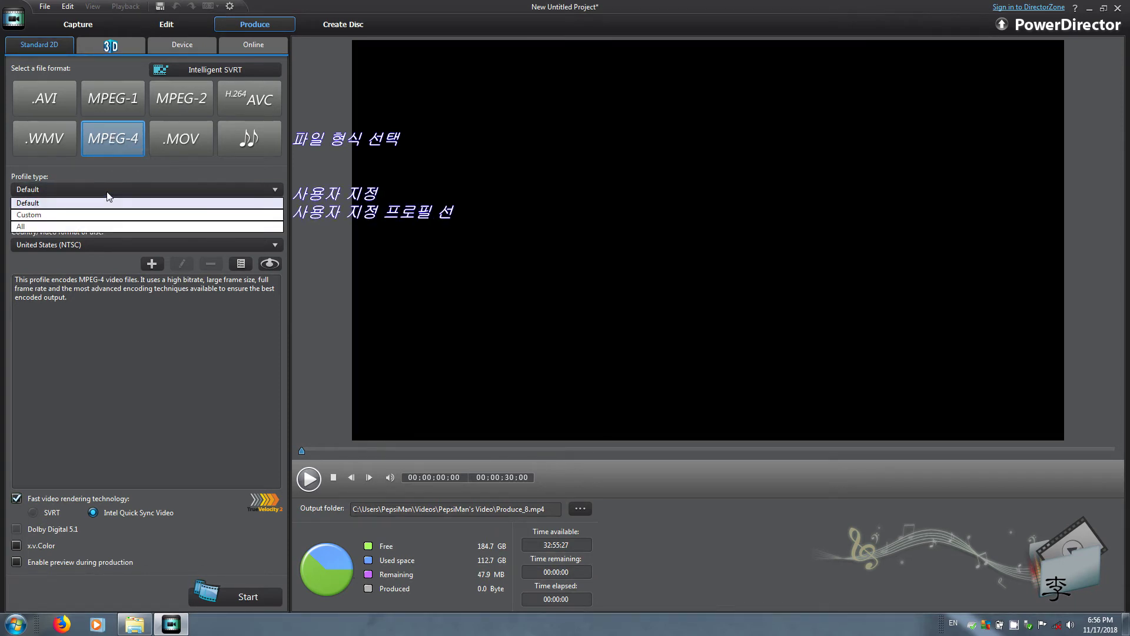
{"action": "left_click", "coordinate": [106, 215]}
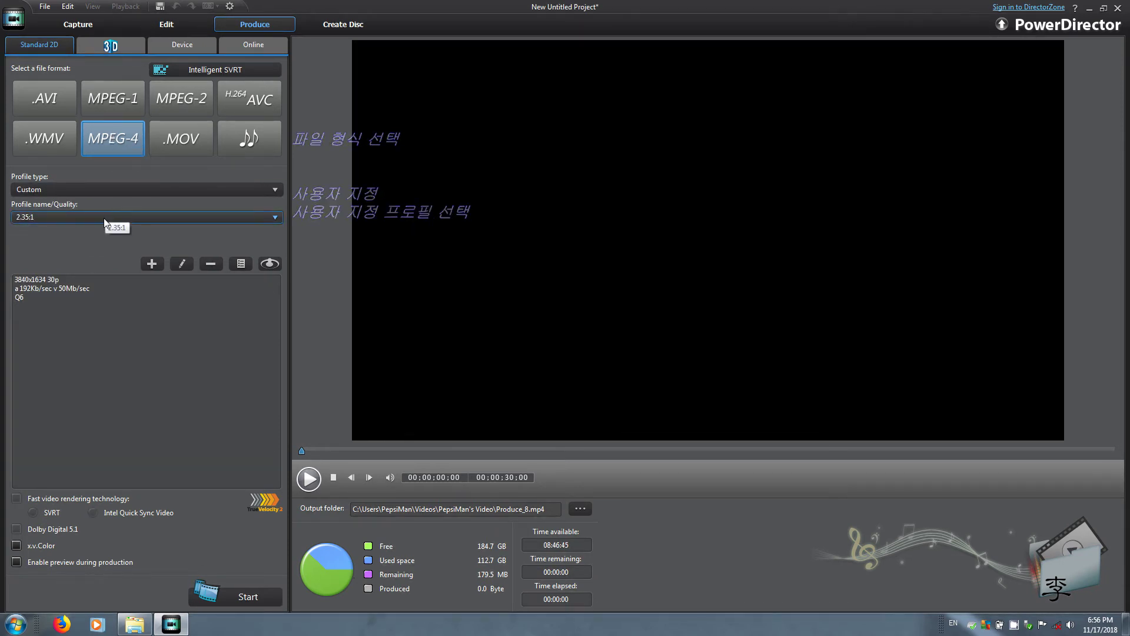
{"action": "left_click", "coordinate": [105, 218]}
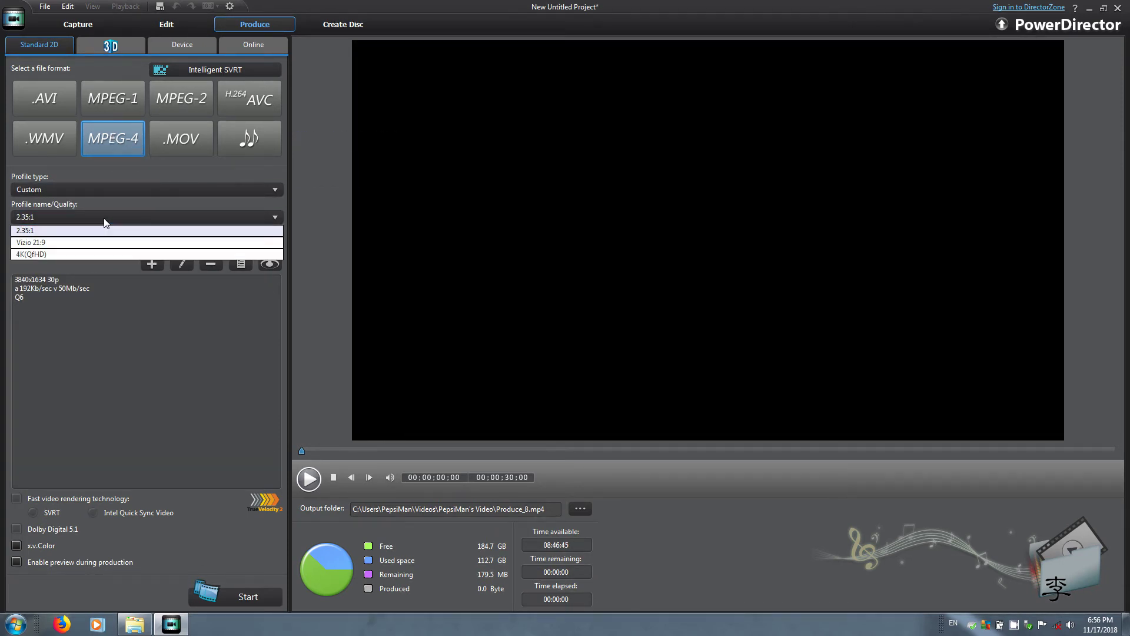
{"action": "left_click", "coordinate": [97, 253]}
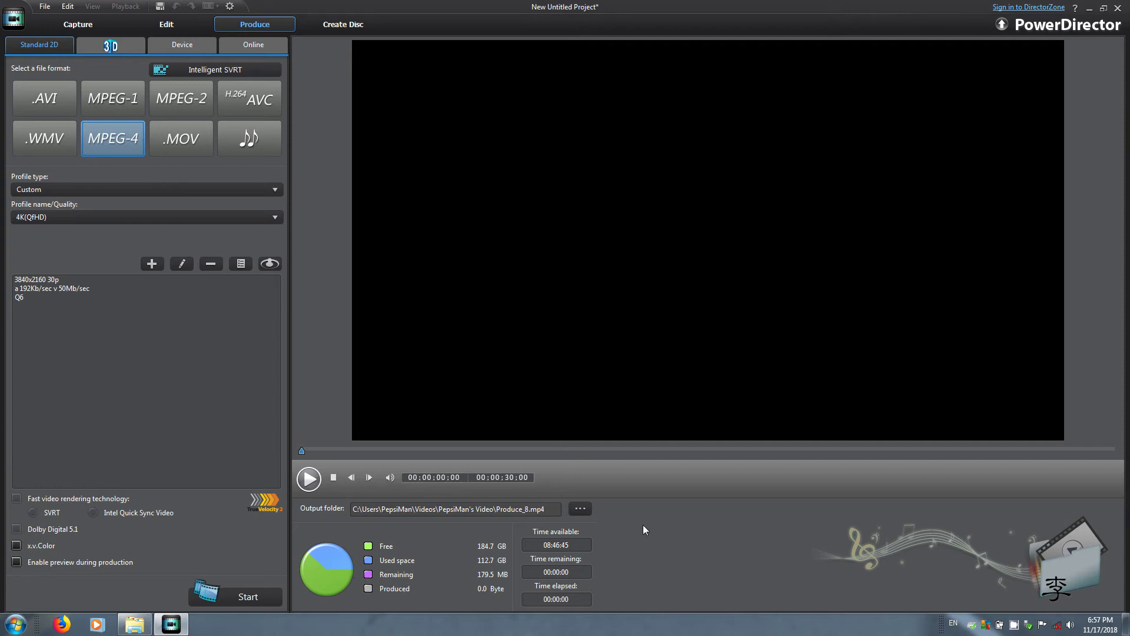
Name the output 'Produce_final 2.35x1.mp4' and start rendering
{"action": "type", "text": "nal 2.35x1."}
{"action": "key", "text": "End"}
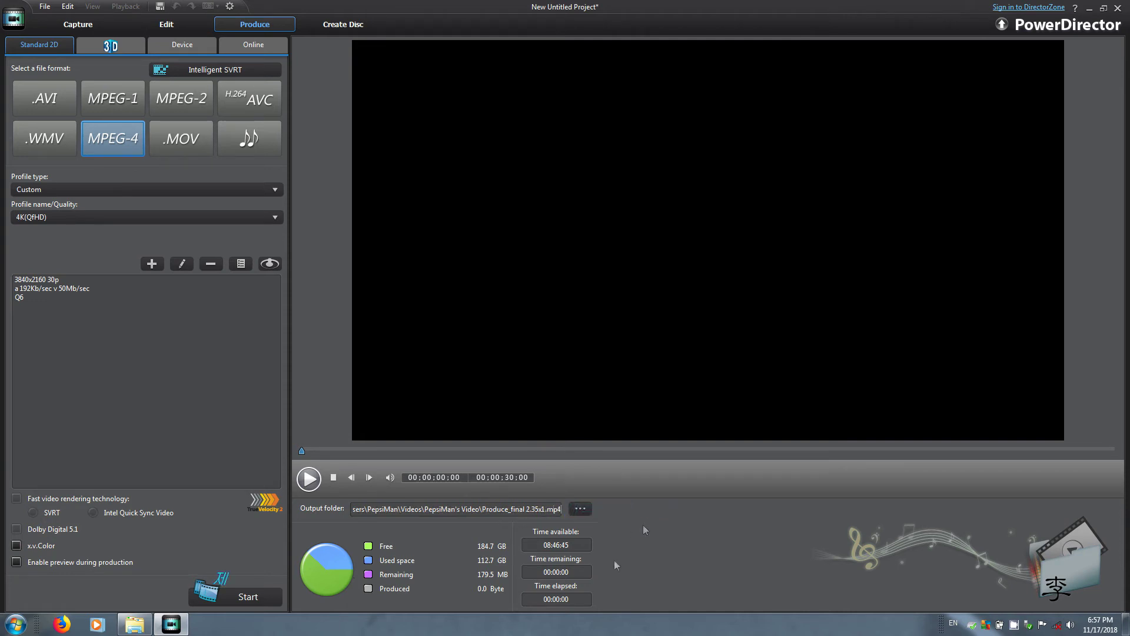
{"action": "left_click", "coordinate": [241, 596]}
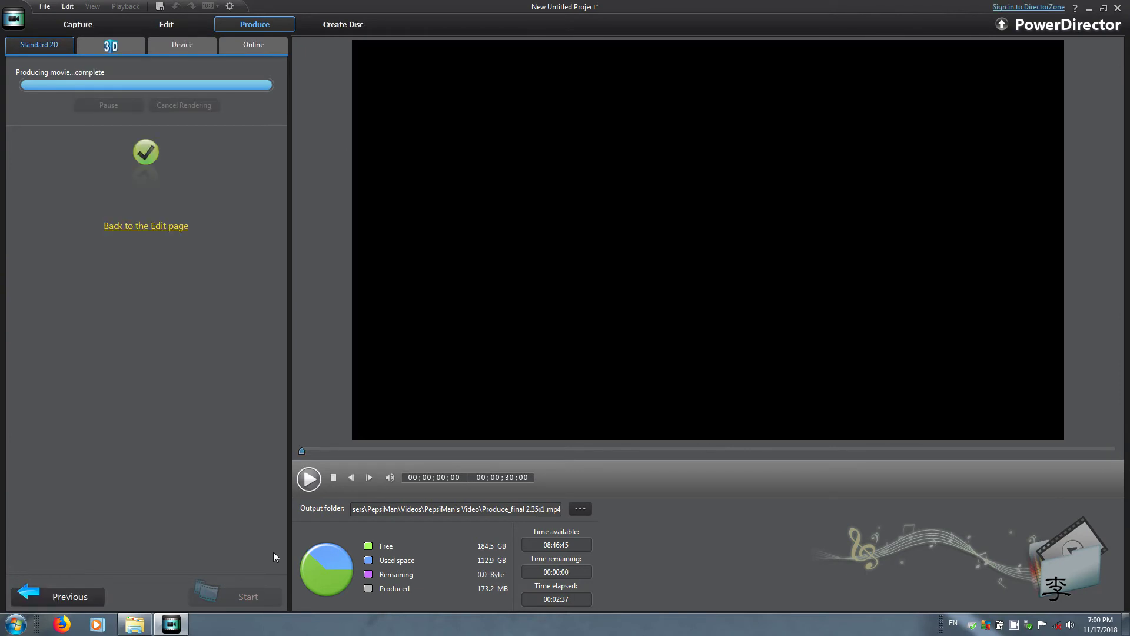
Back in Edit, check Produce_final's properties: H.264 3840x2160, 29.97 fps, 16:9
{"action": "left_click", "coordinate": [147, 227]}
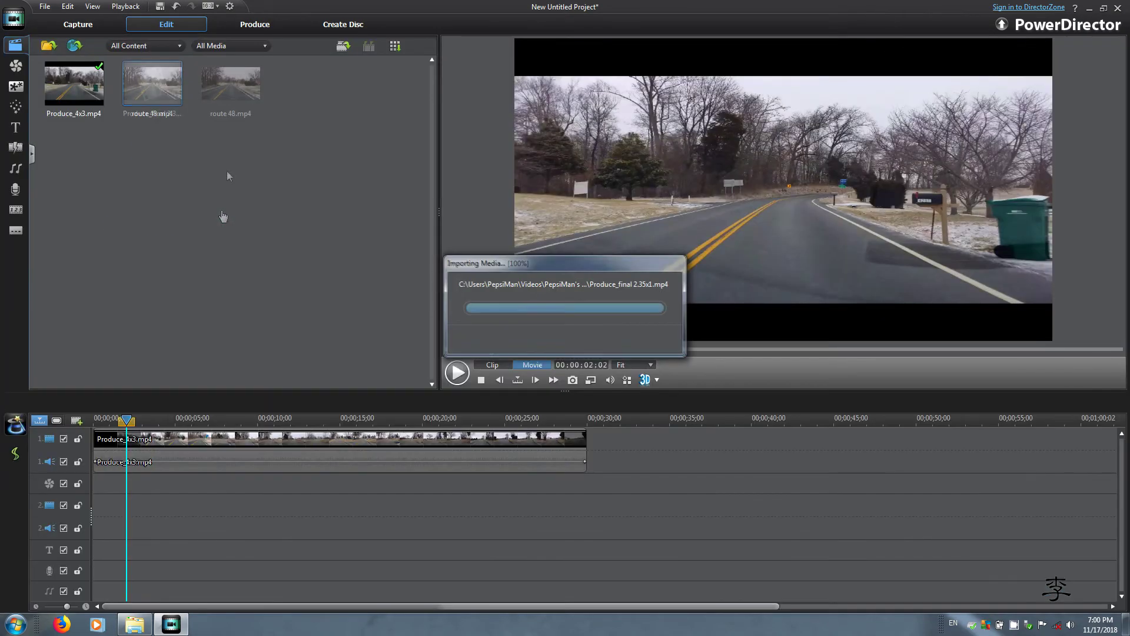
{"action": "left_click", "coordinate": [201, 159]}
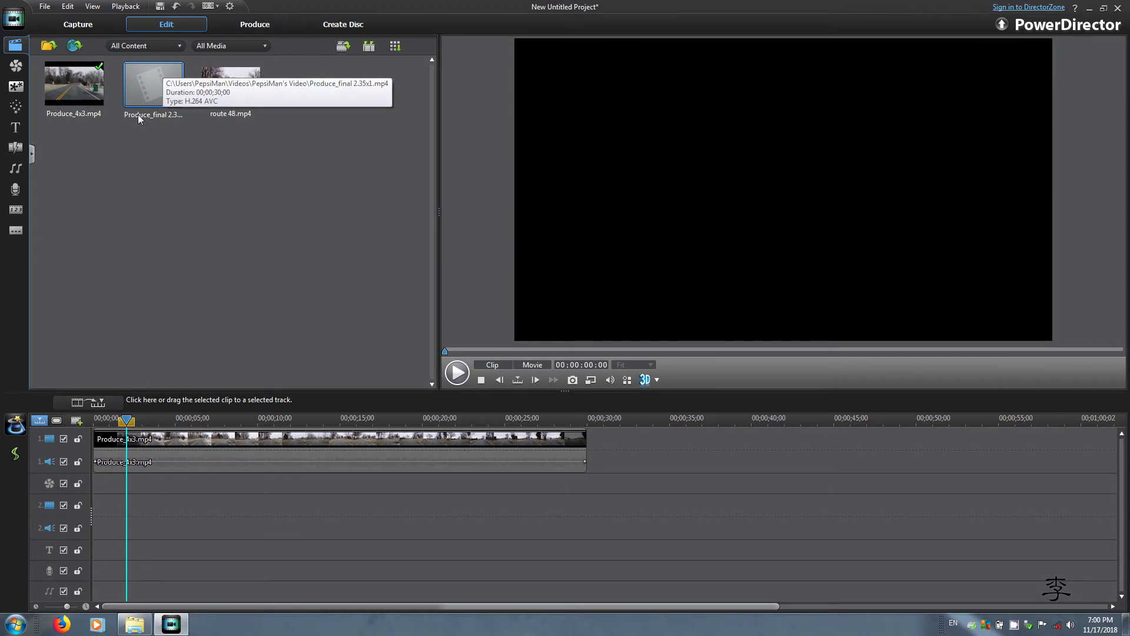
{"action": "right_click", "coordinate": [167, 94]}
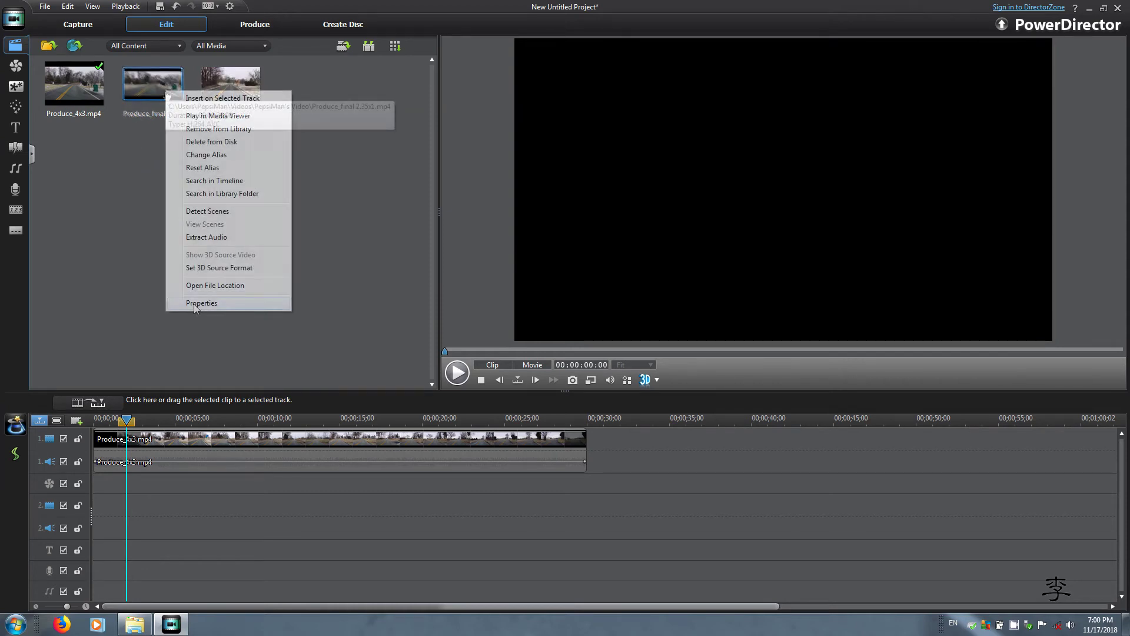
{"action": "left_click", "coordinate": [197, 304]}
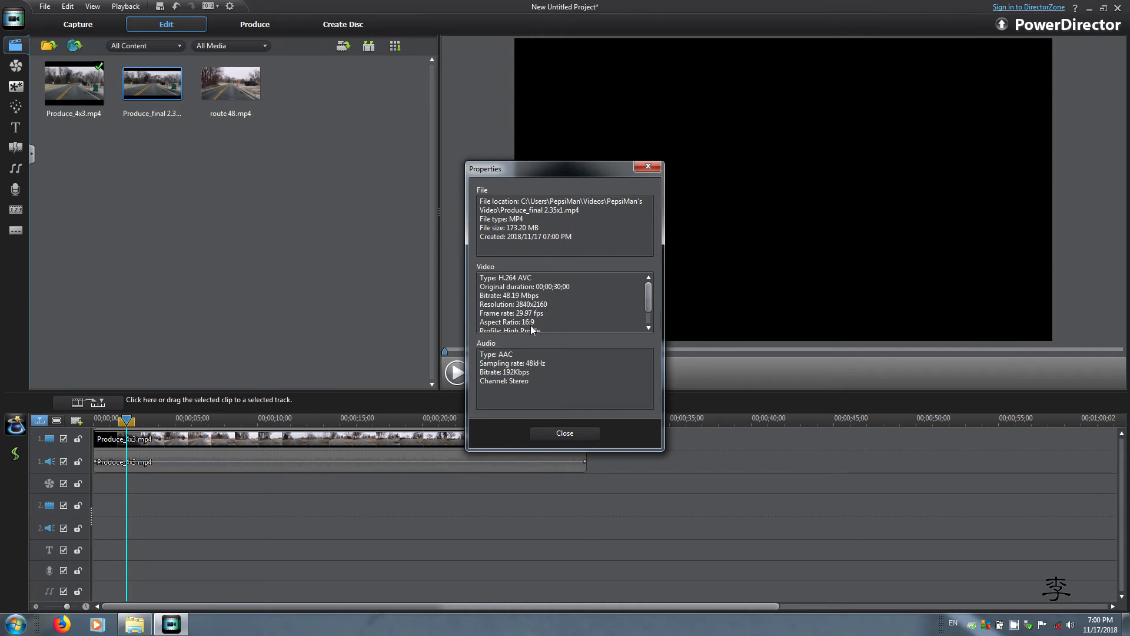
{"action": "left_click", "coordinate": [564, 433]}
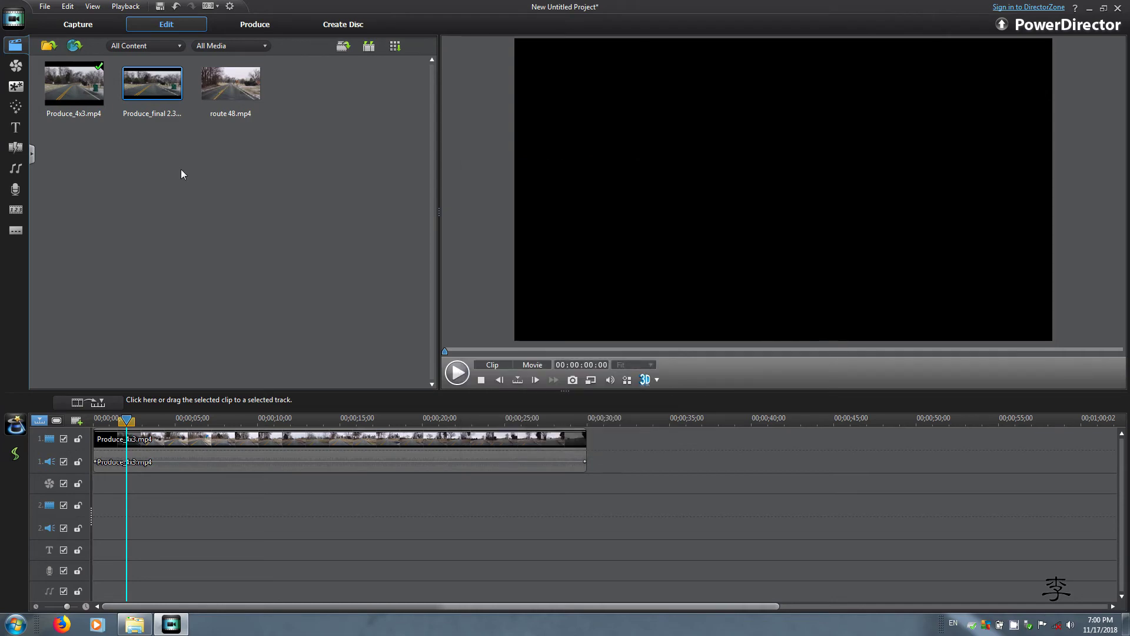
Play Produce_final 2.35x1.mp4 from the PepsiMan's Video folder in MPC-HC
{"action": "left_click", "coordinate": [132, 623]}
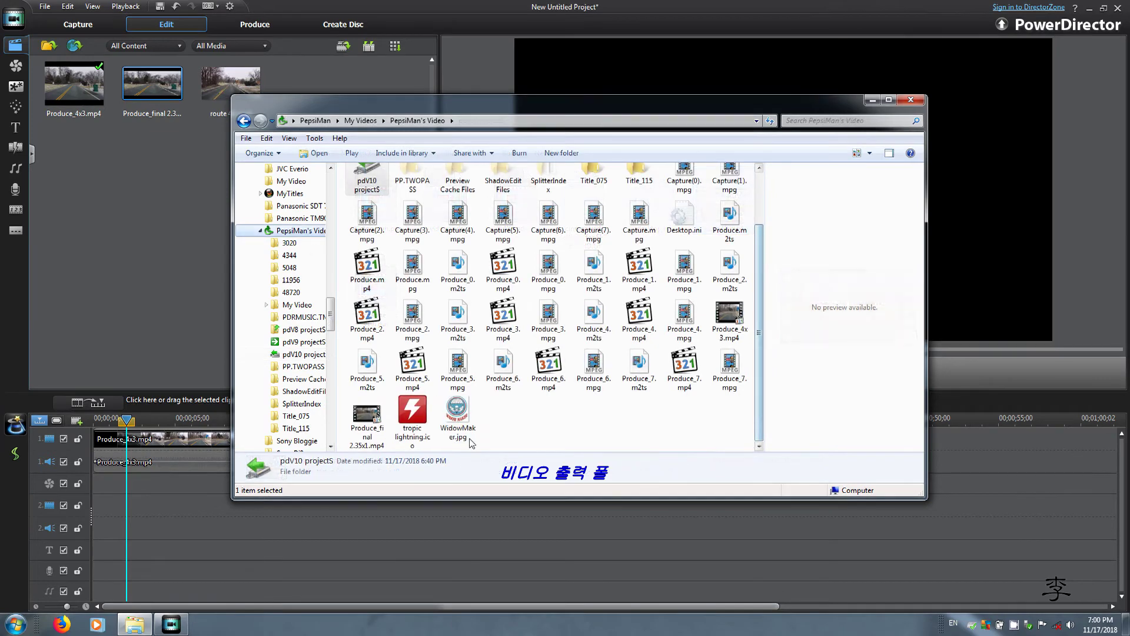
{"action": "left_click", "coordinate": [370, 434]}
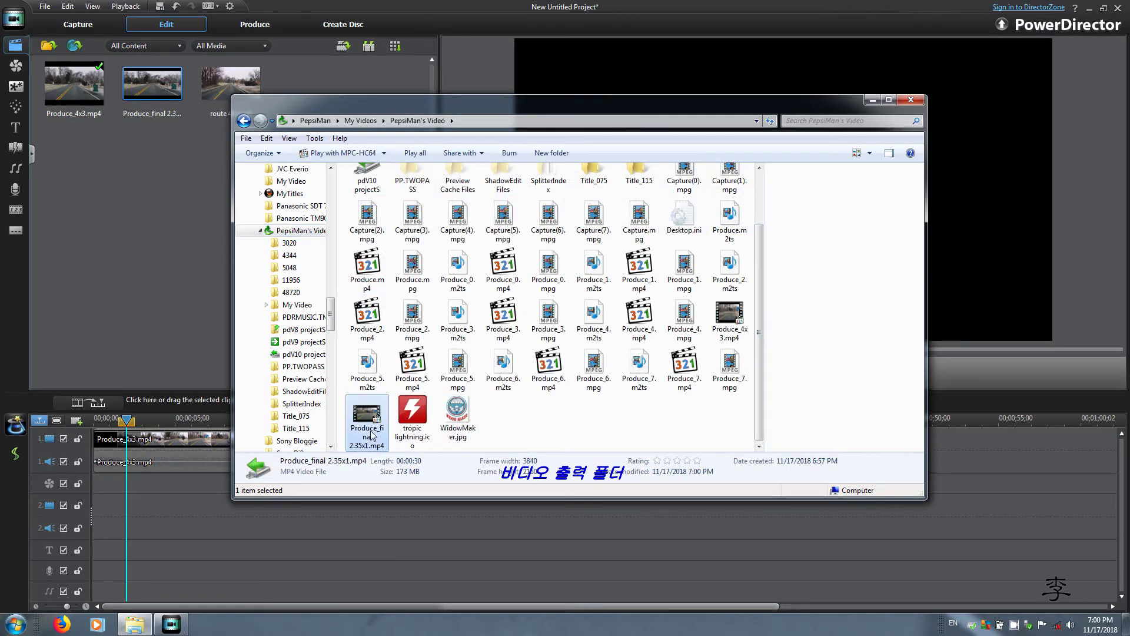
{"action": "double_click", "coordinate": [370, 435]}
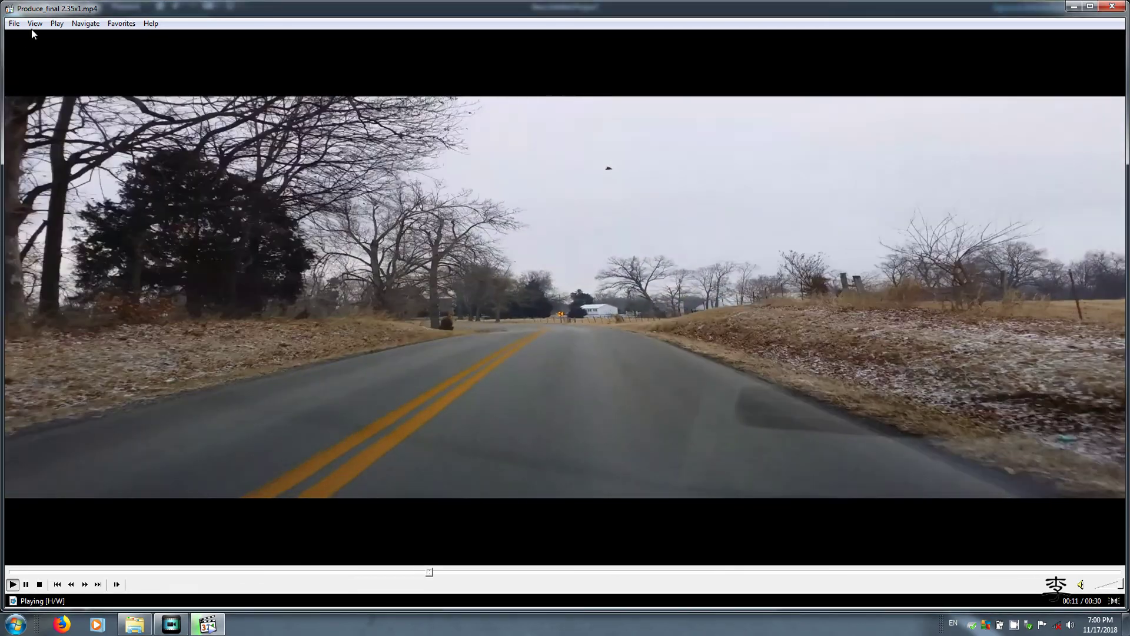
Inspect MPC-HC's View > Video Frame > Override Aspect Ratio options
{"action": "left_click", "coordinate": [34, 24]}
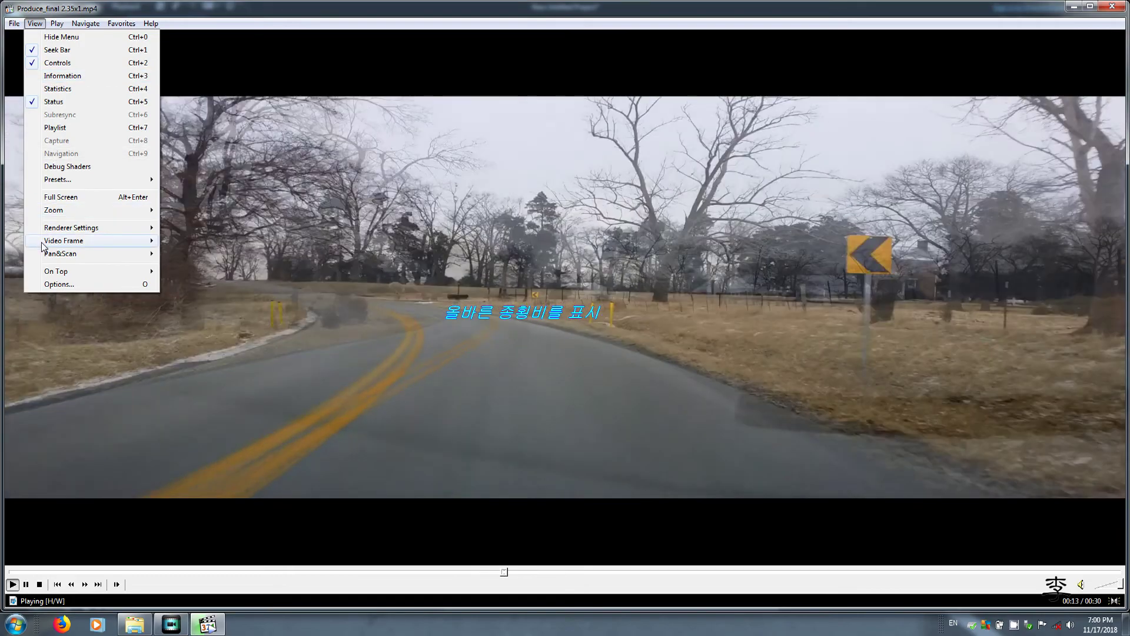
{"action": "mouse_move", "coordinate": [71, 240]}
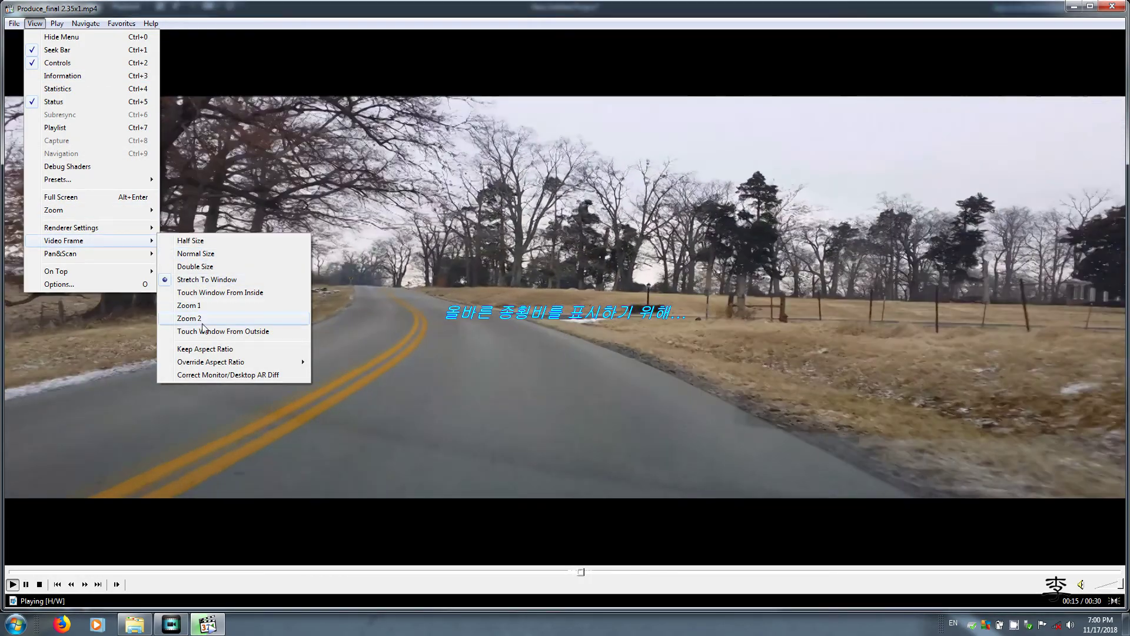
{"action": "mouse_move", "coordinate": [203, 362]}
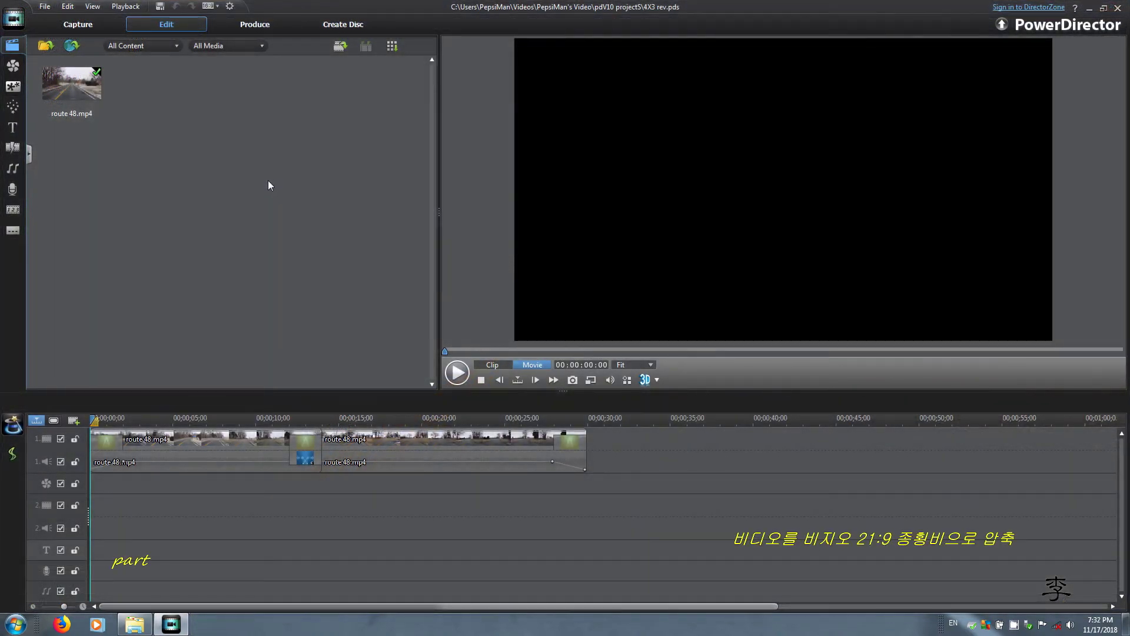
Set the 4X3 rev project to 16:9 and preview the frame about 2 seconds in
{"action": "left_click", "coordinate": [211, 7]}
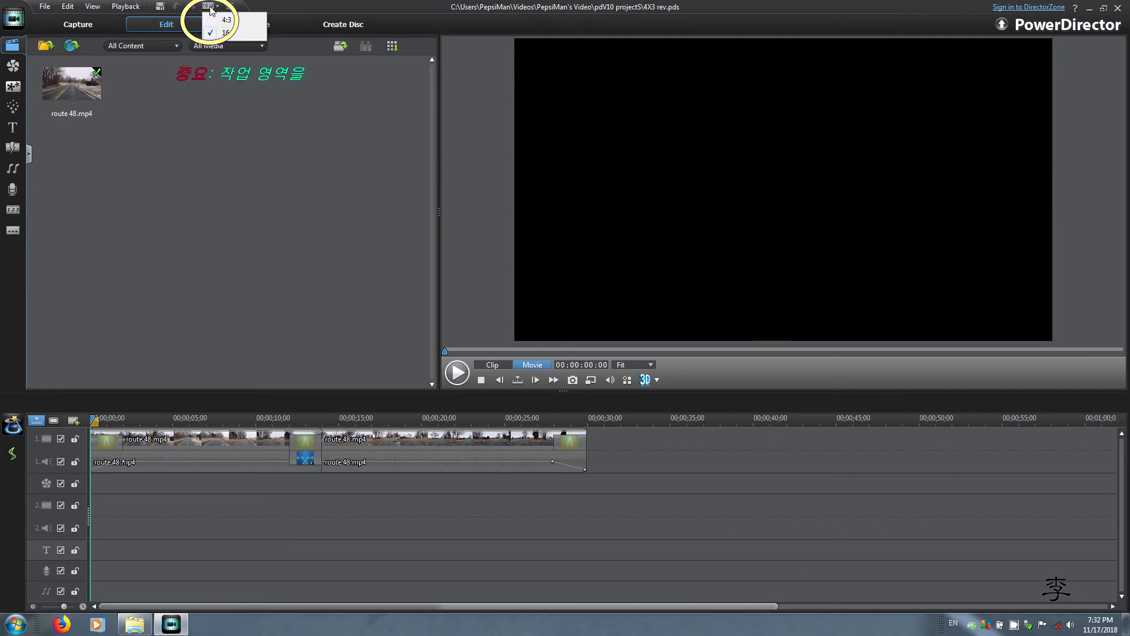
{"action": "left_click", "coordinate": [228, 33]}
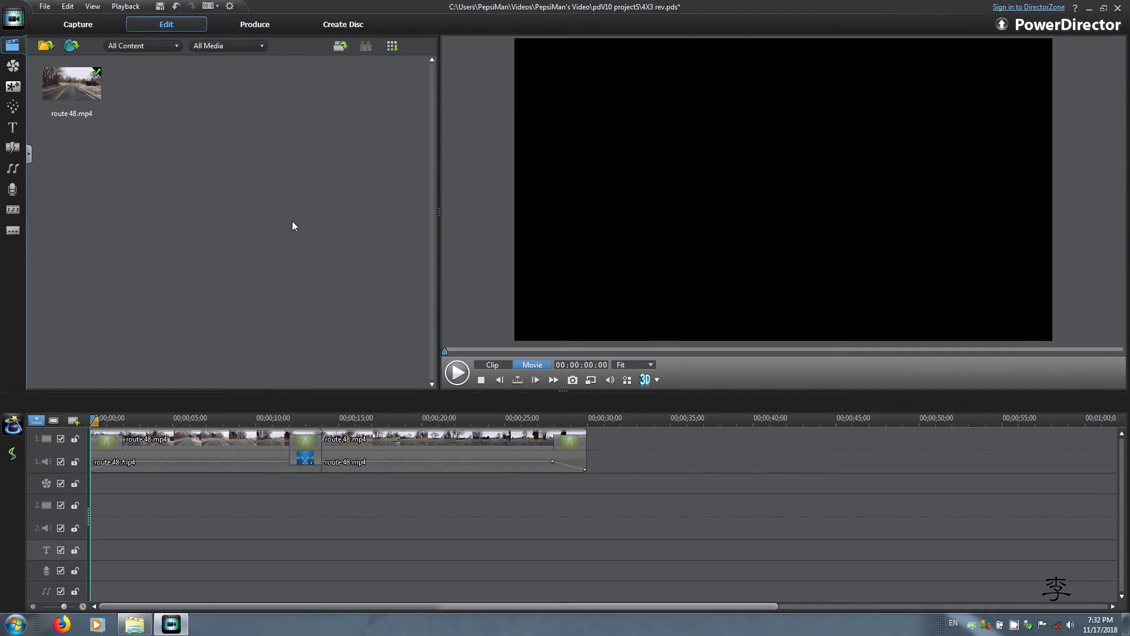
{"action": "left_click", "coordinate": [124, 418]}
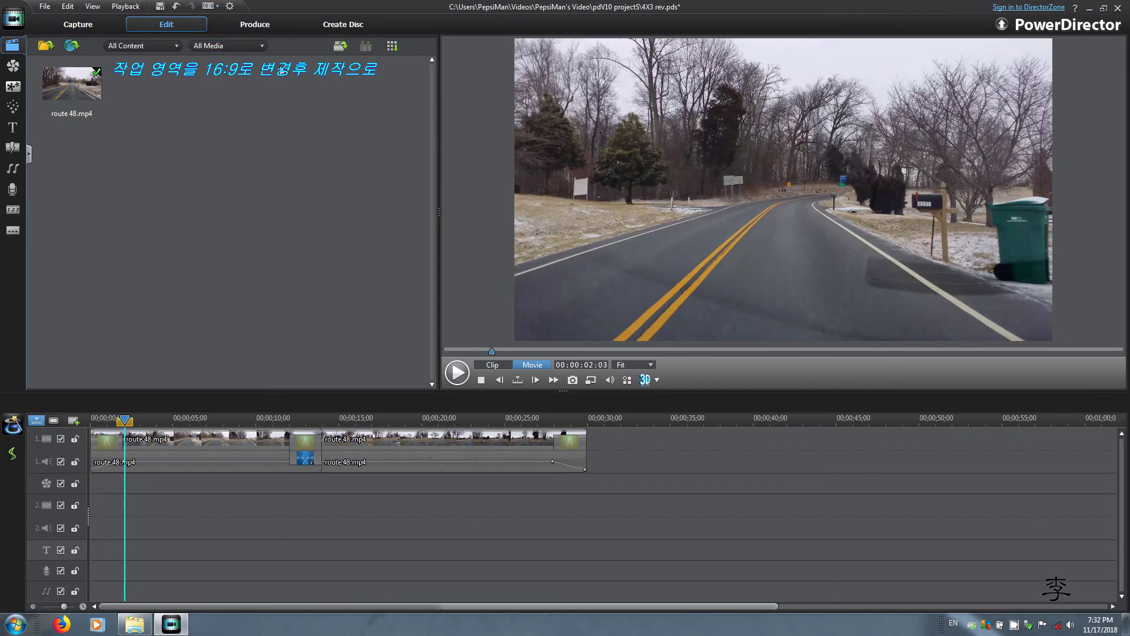
Choose MPEG-4 output with the custom Vizio 21:9 profile
{"action": "left_click", "coordinate": [260, 26]}
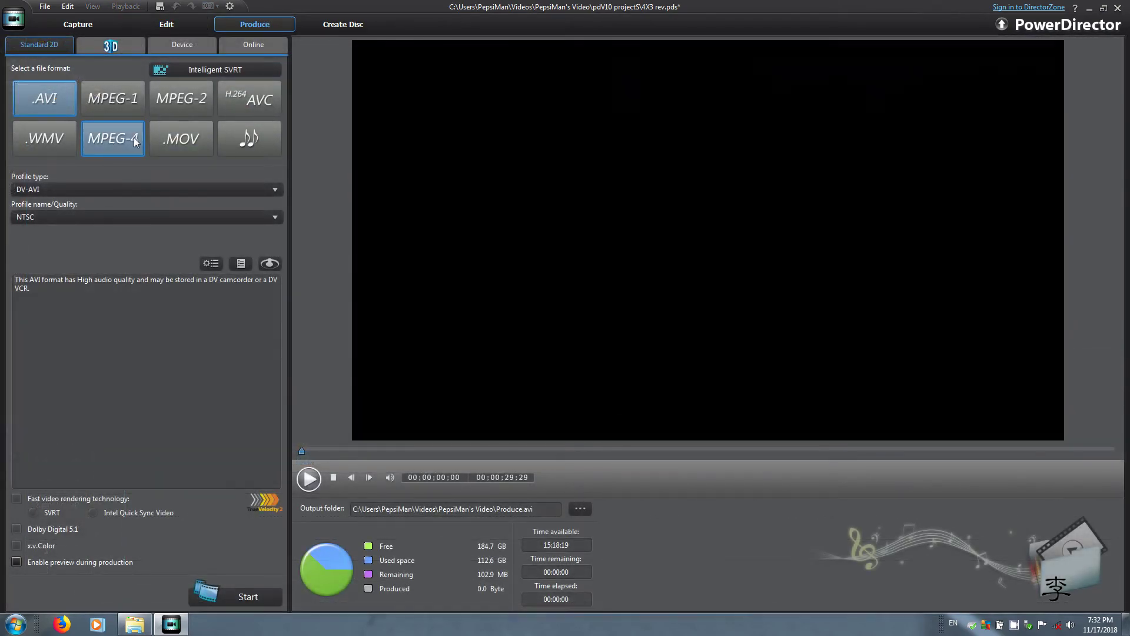
{"action": "left_click", "coordinate": [101, 137]}
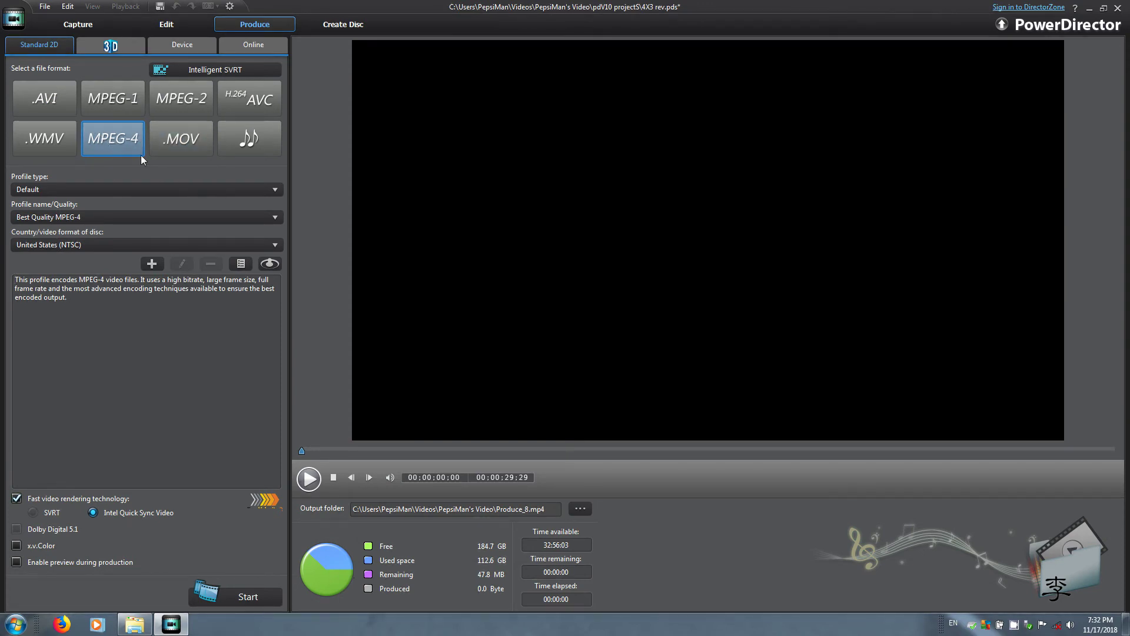
{"action": "left_click", "coordinate": [120, 189]}
{"action": "left_click", "coordinate": [115, 215]}
{"action": "left_click", "coordinate": [114, 216]}
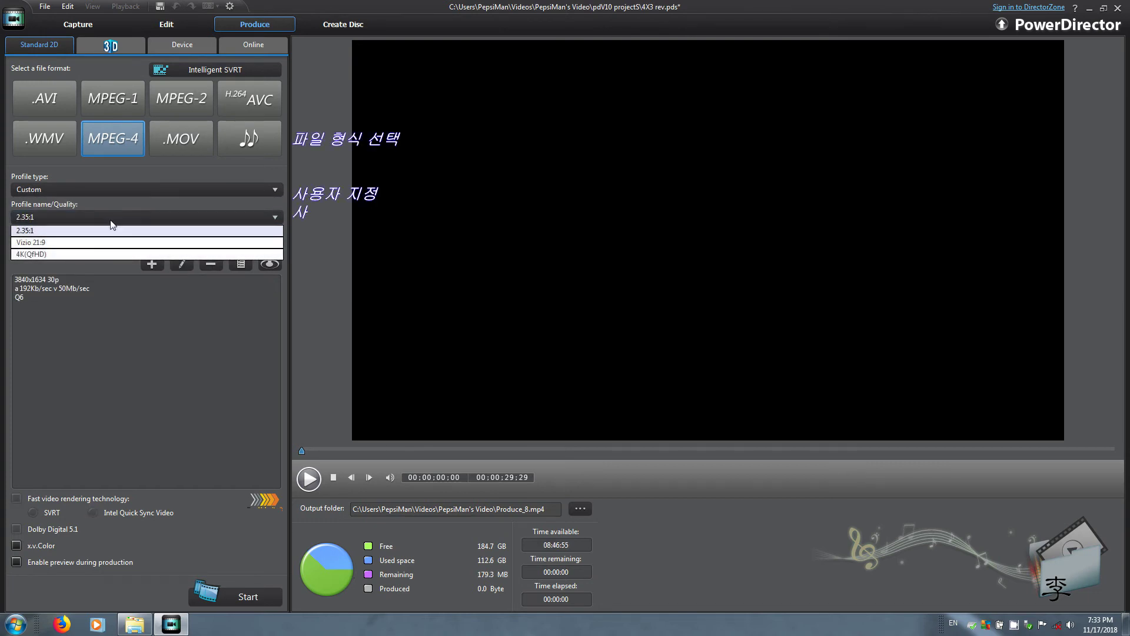
{"action": "left_click", "coordinate": [104, 242]}
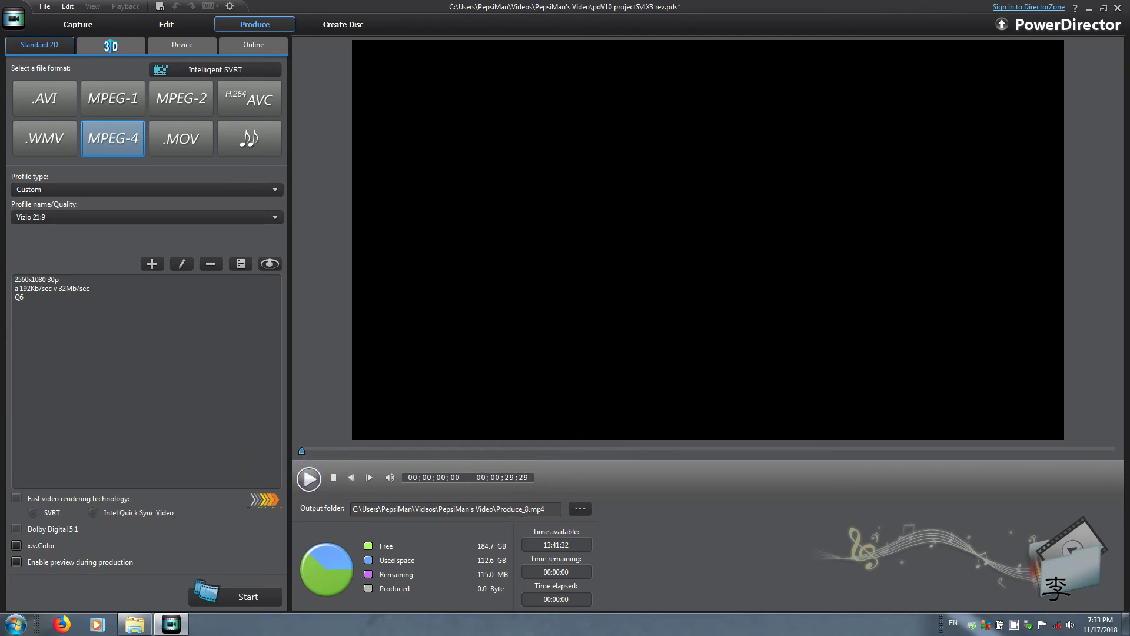
Rename the output to 'Produce_vizio 21x9.mp4' and start rendering
{"action": "key", "text": "BackSpace"}
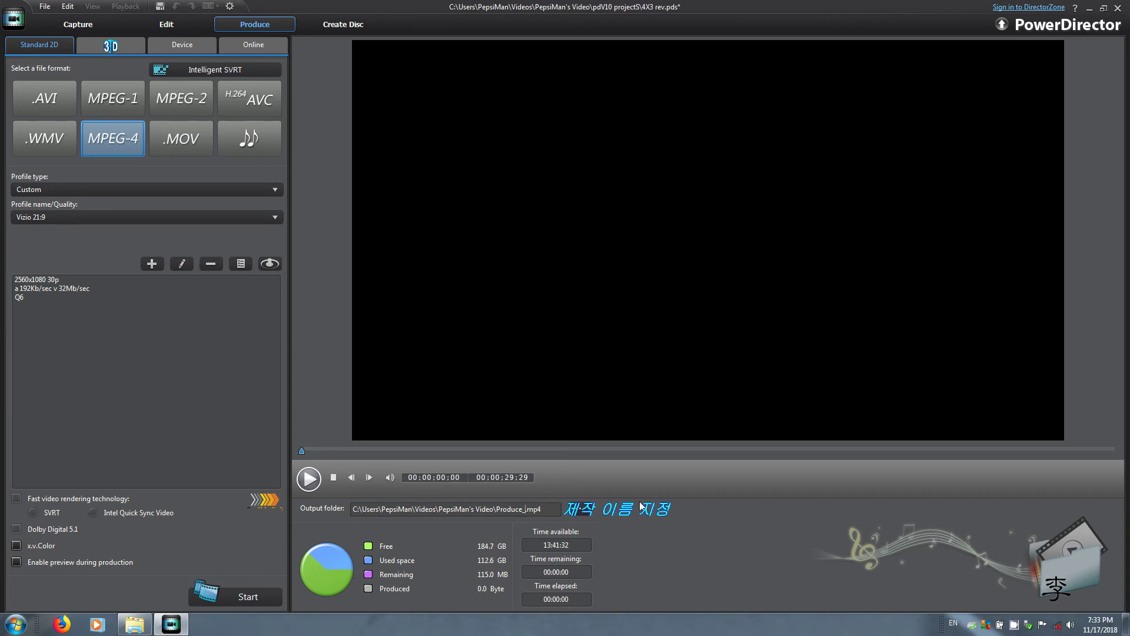
{"action": "type", "text": "vizio 21x9"}
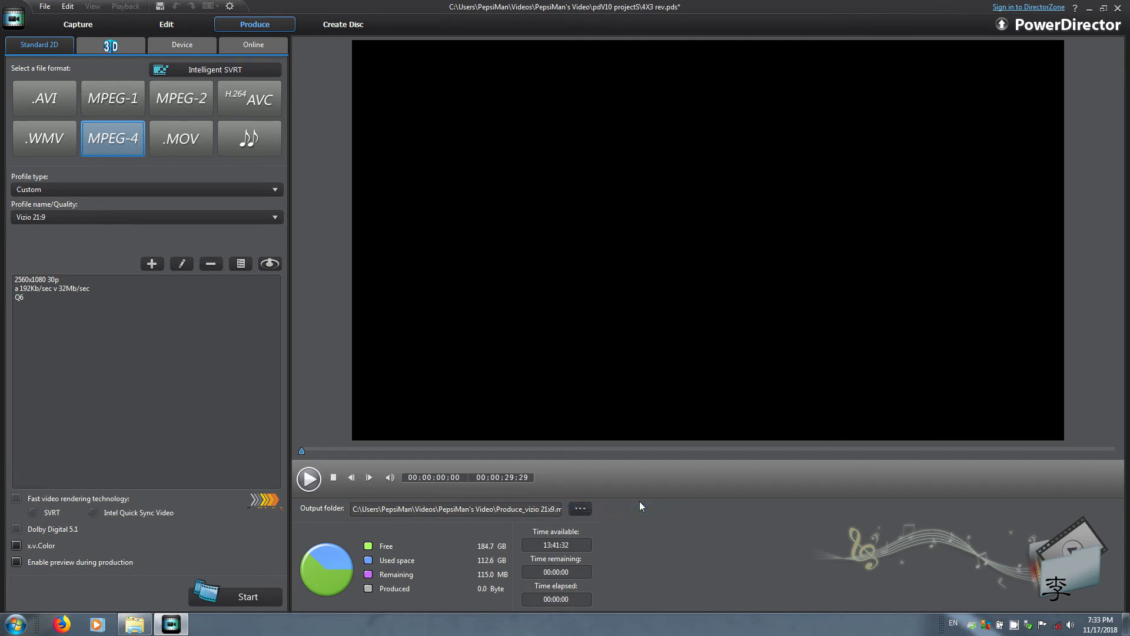
{"action": "key", "text": "End"}
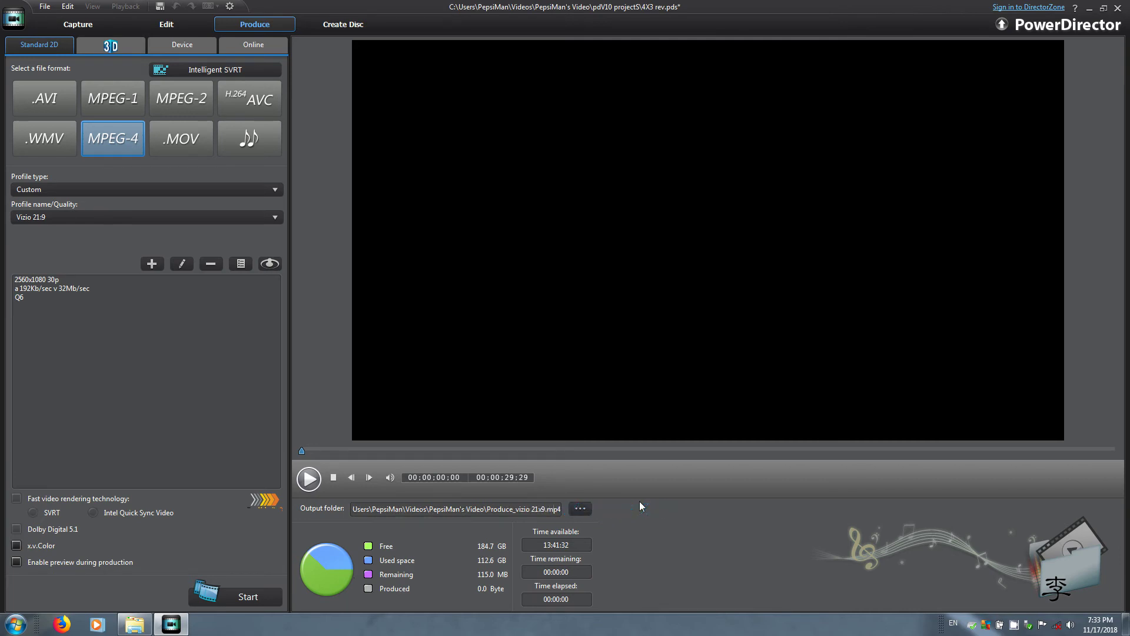
{"action": "left_click", "coordinate": [242, 597]}
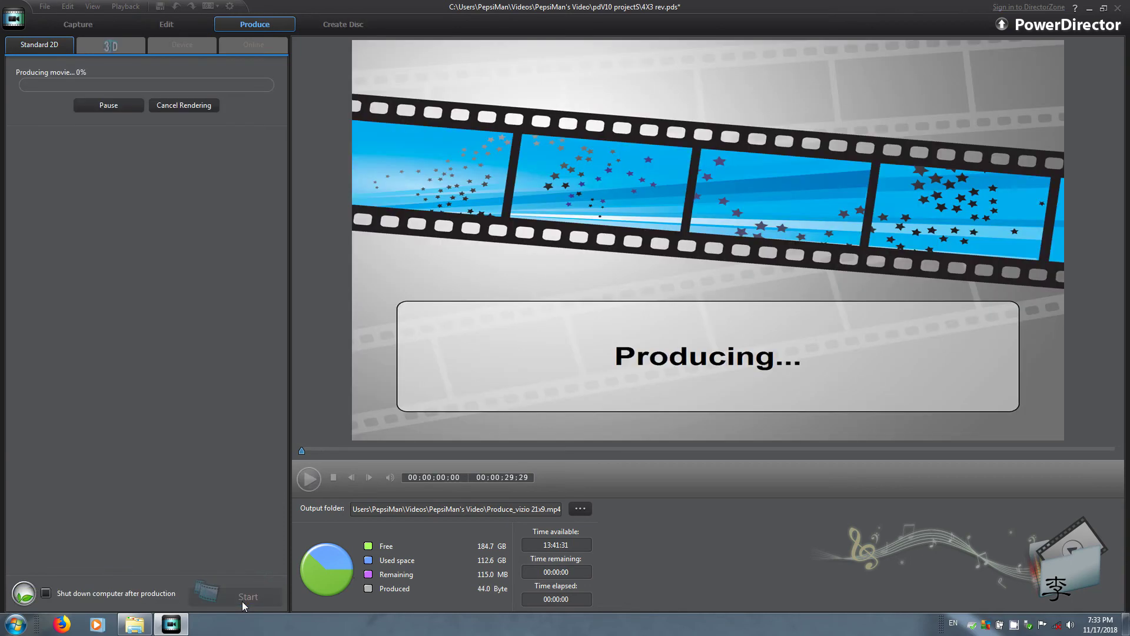